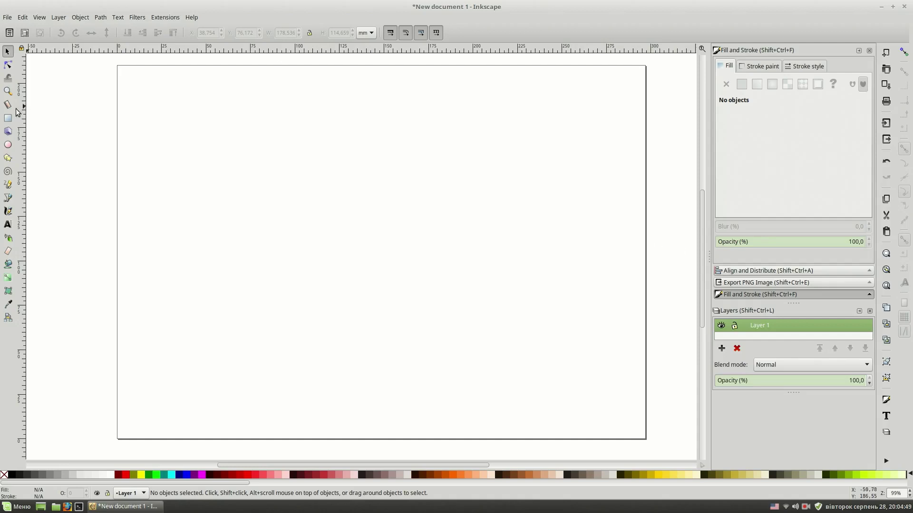
- Draw a large pale-grey background square and add Layer 2
{"action": "left_click", "coordinate": [7, 118]}
{"action": "left_click_drag", "start_coordinate": [173, 79], "coordinate": [521, 426]}
{"action": "mouse_move", "coordinate": [780, 141]}
{"action": "left_mouse_down"}
{"action": "mouse_move", "coordinate": [732, 141]}
{"action": "mouse_move", "coordinate": [812, 156]}
{"action": "left_mouse_up"}
{"action": "key", "text": "s"}
{"action": "left_click_drag", "start_coordinate": [363, 235], "coordinate": [402, 234]}
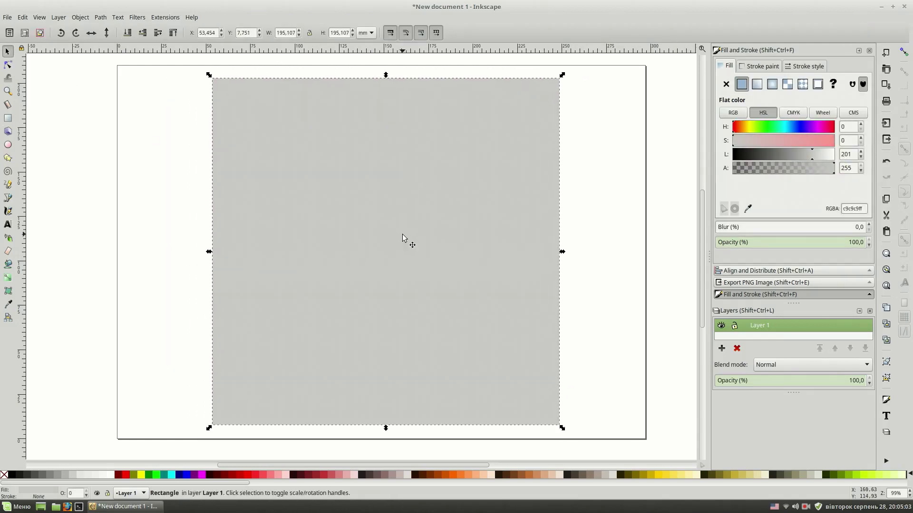
{"action": "left_click", "coordinate": [721, 348]}
{"action": "left_click", "coordinate": [497, 288]}
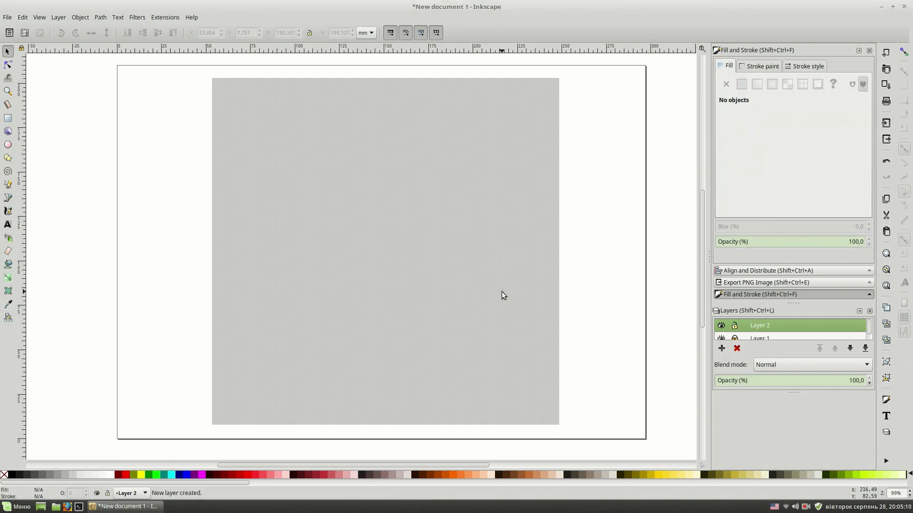
- Trace the cauldron body silhouette as a closed Bezier path, including the right handle
{"action": "left_click", "coordinate": [8, 211]}
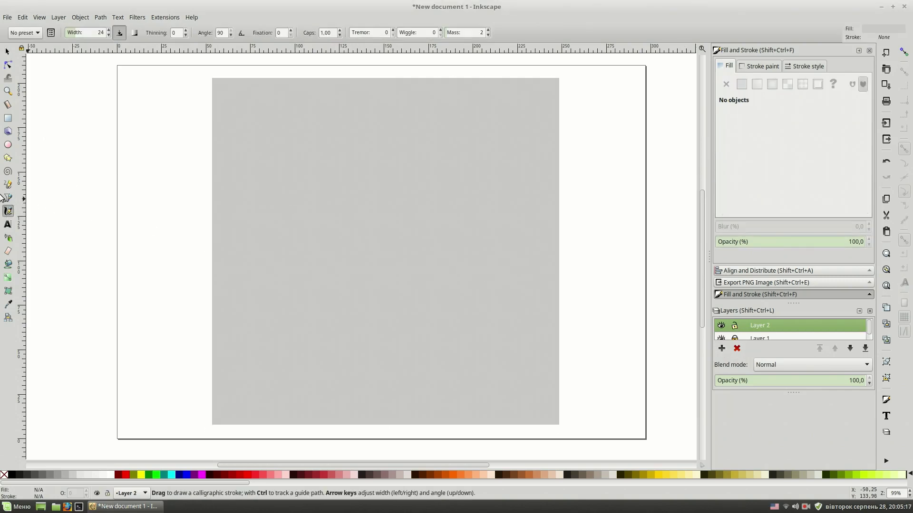
{"action": "left_click", "coordinate": [367, 327]}
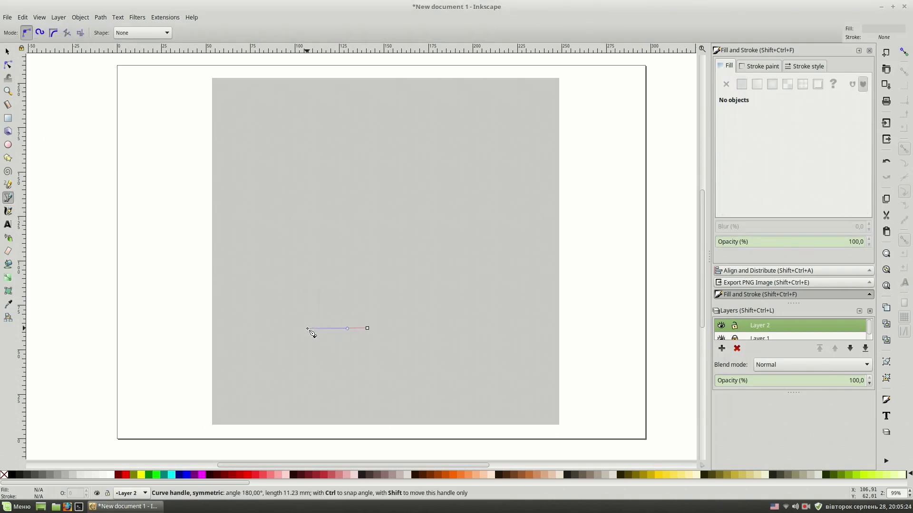
{"action": "left_click_drag", "start_coordinate": [279, 284], "coordinate": [290, 196]}
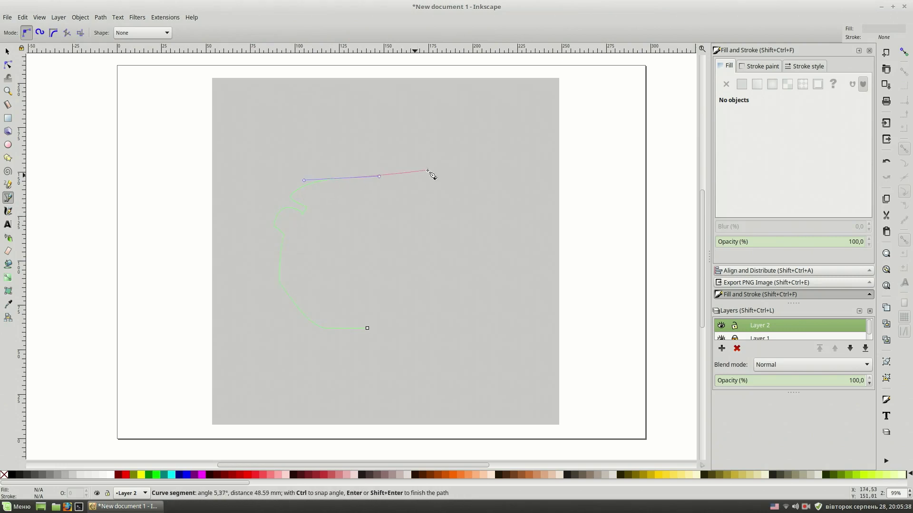
{"action": "left_click_drag", "start_coordinate": [398, 163], "coordinate": [427, 171]}
{"action": "mouse_move", "coordinate": [464, 212]}
{"action": "left_mouse_down"}
{"action": "mouse_move", "coordinate": [504, 240]}
{"action": "mouse_move", "coordinate": [472, 306]}
{"action": "left_mouse_up"}
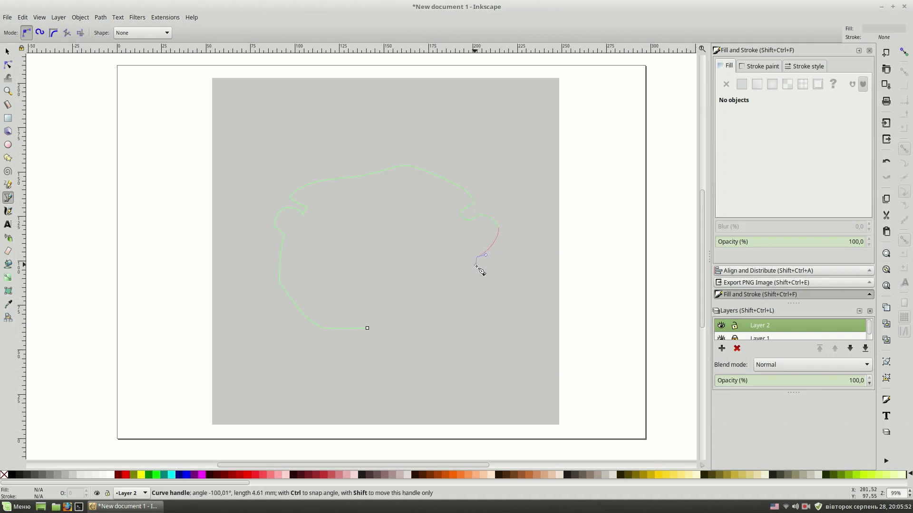
{"action": "left_click", "coordinate": [367, 328]}
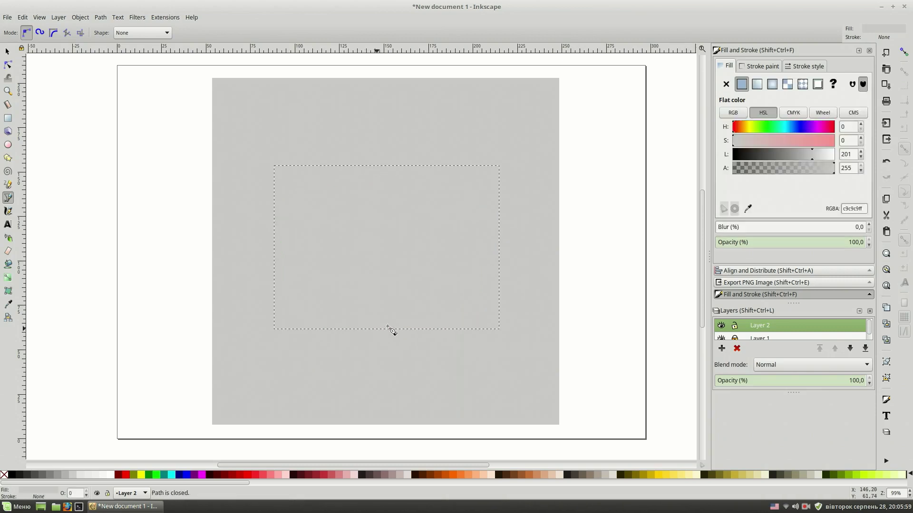
{"action": "key", "text": "s"}
- Fill the cauldron body with a muted reddish-brown colour
{"action": "scroll", "coordinate": [475, 219], "scroll_direction": "up", "scroll_amount": 1}
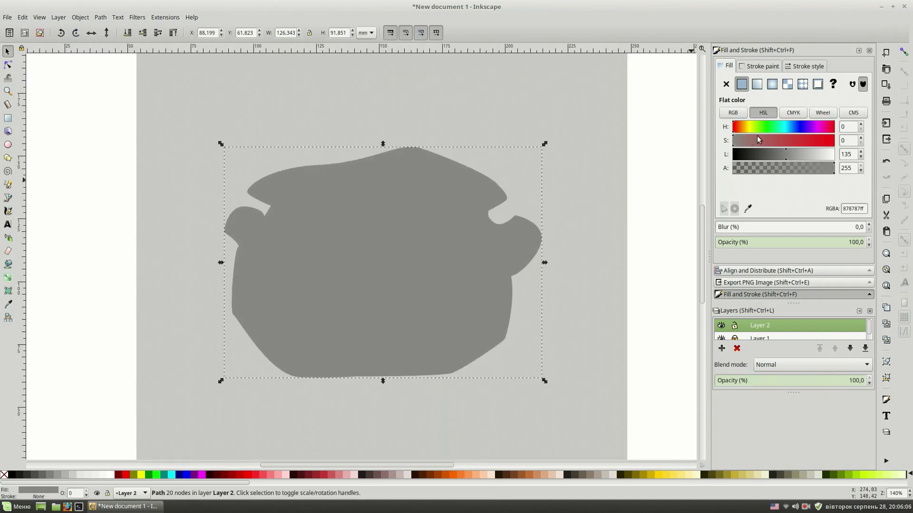
{"action": "left_click", "coordinate": [747, 140]}
{"action": "left_click", "coordinate": [778, 157]}
- Draw a lighter brown rim band across the cauldron's top
{"action": "left_click", "coordinate": [662, 225]}
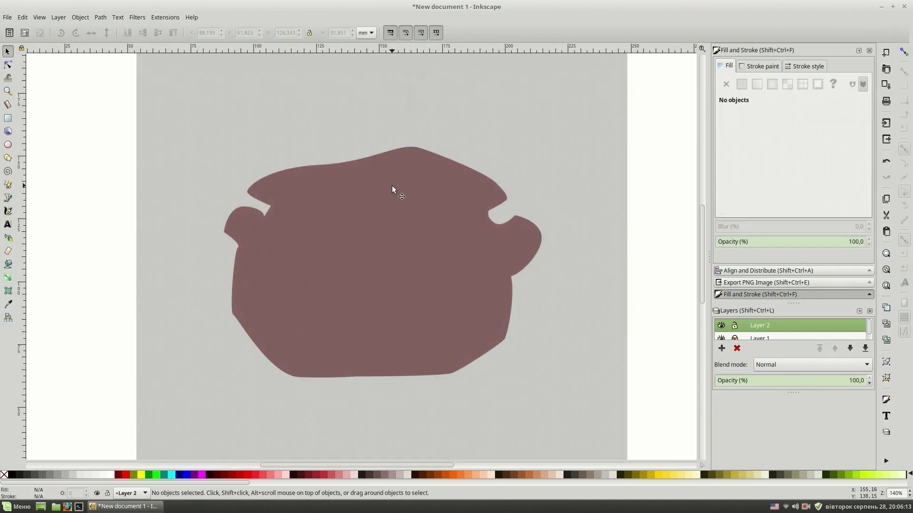
{"action": "key", "text": "b"}
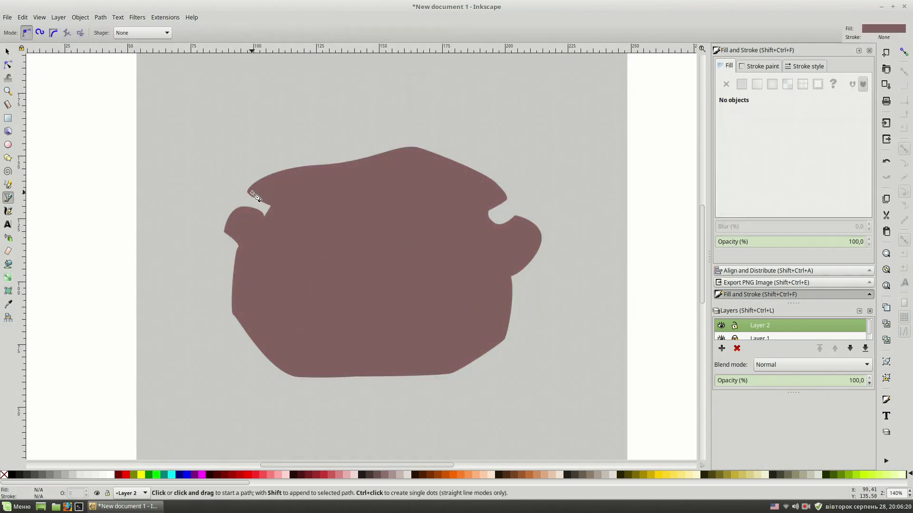
{"action": "left_click_drag", "start_coordinate": [252, 193], "coordinate": [256, 203]}
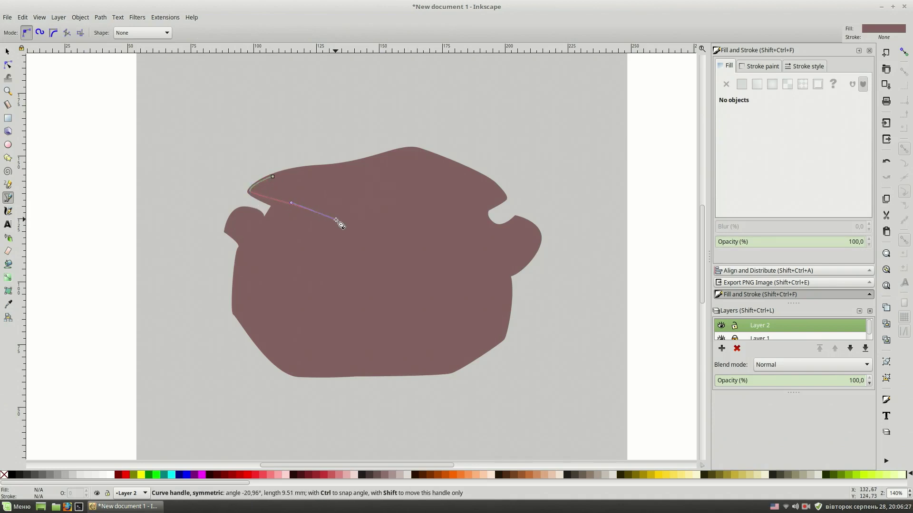
{"action": "left_click_drag", "start_coordinate": [490, 199], "coordinate": [486, 203]}
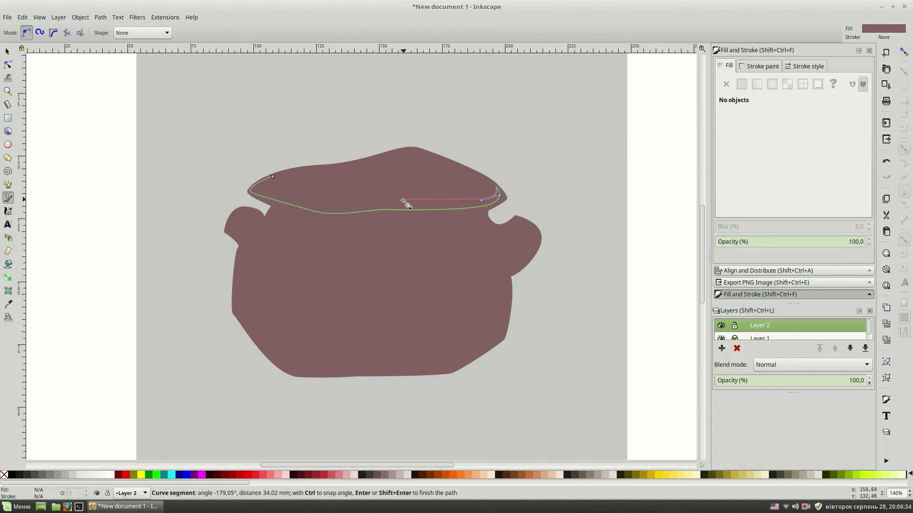
{"action": "left_click", "coordinate": [252, 195]}
{"action": "left_click", "coordinate": [786, 154]}
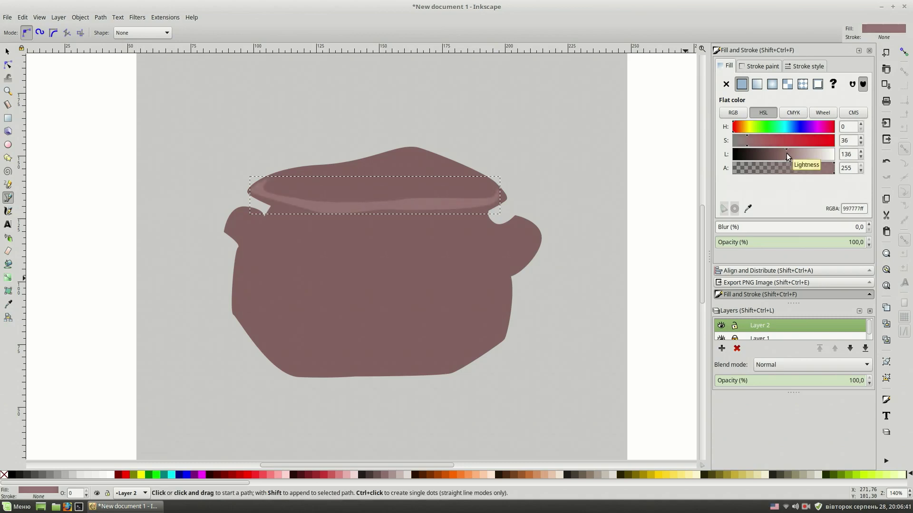
{"action": "key", "text": "space"}
{"action": "left_click", "coordinate": [681, 301]}
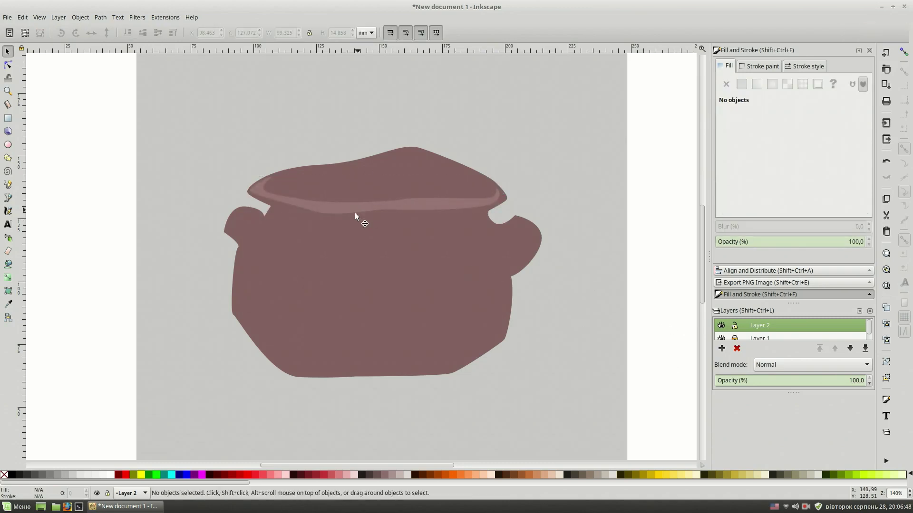
- Draw a large rounded lighter panel on the cauldron's belly
{"action": "key", "text": "space"}
{"action": "left_click", "coordinate": [278, 227]}
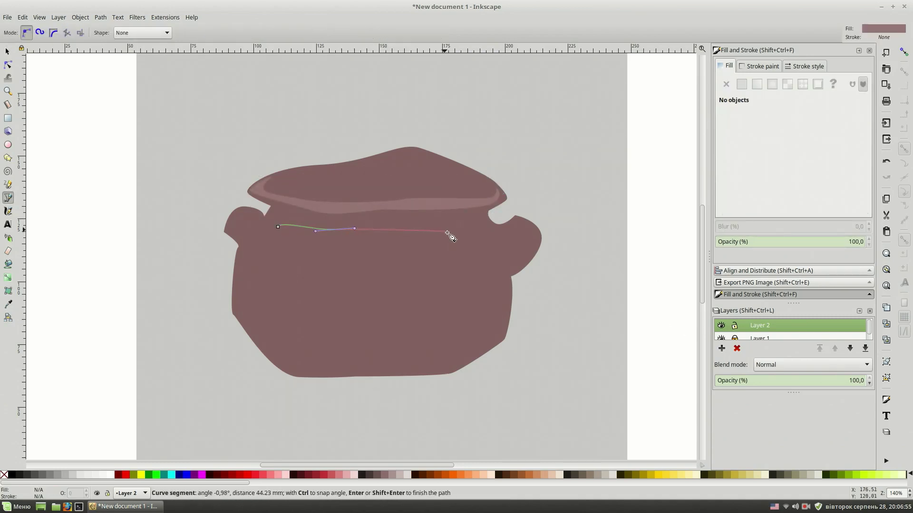
{"action": "left_click_drag", "start_coordinate": [442, 327], "coordinate": [421, 344]}
{"action": "left_click_drag", "start_coordinate": [359, 364], "coordinate": [268, 329]}
{"action": "left_click_drag", "start_coordinate": [277, 227], "coordinate": [317, 184]}
{"action": "key", "text": "space"}
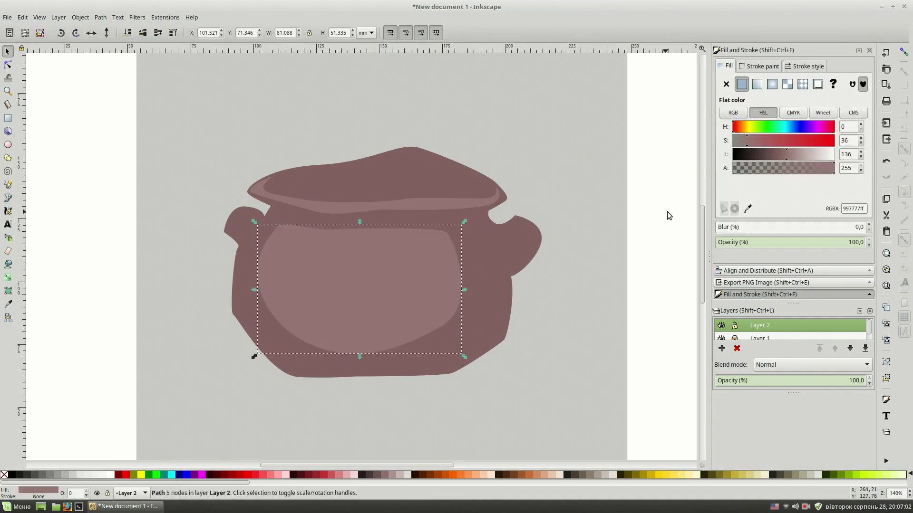
{"action": "left_click", "coordinate": [617, 291]}
- Draw highlight shapes on the left and right handles, redoing a misplaced right-handle path
{"action": "key", "text": "space"}
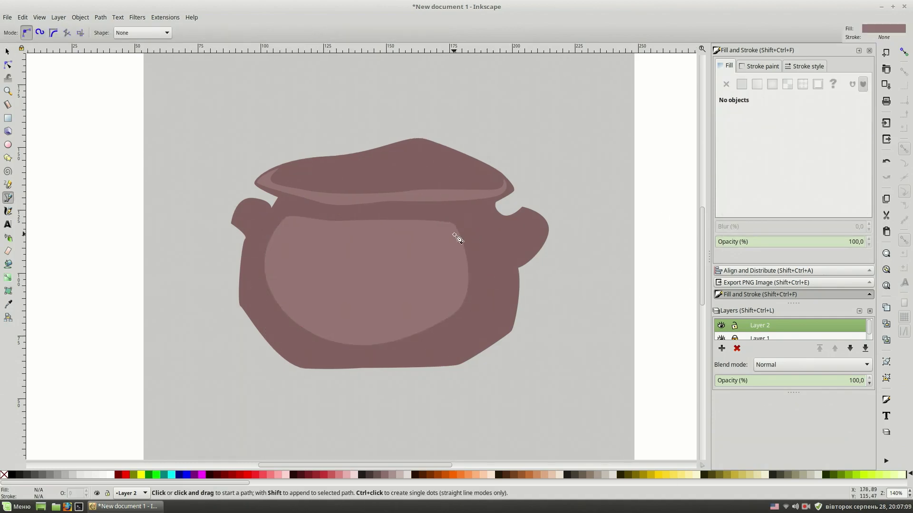
{"action": "left_click", "coordinate": [269, 216]}
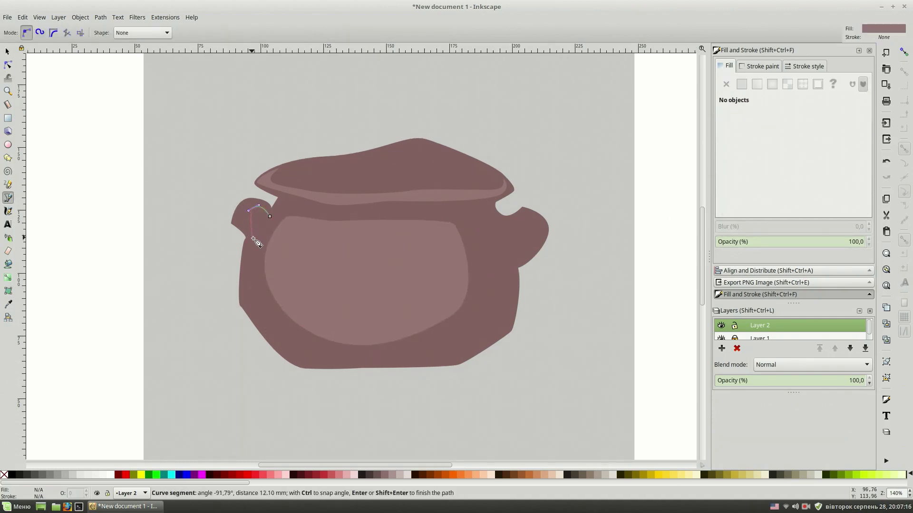
{"action": "left_click", "coordinate": [253, 239]}
{"action": "left_click", "coordinate": [269, 217]}
{"action": "left_click_drag", "start_coordinate": [502, 228], "coordinate": [512, 226]}
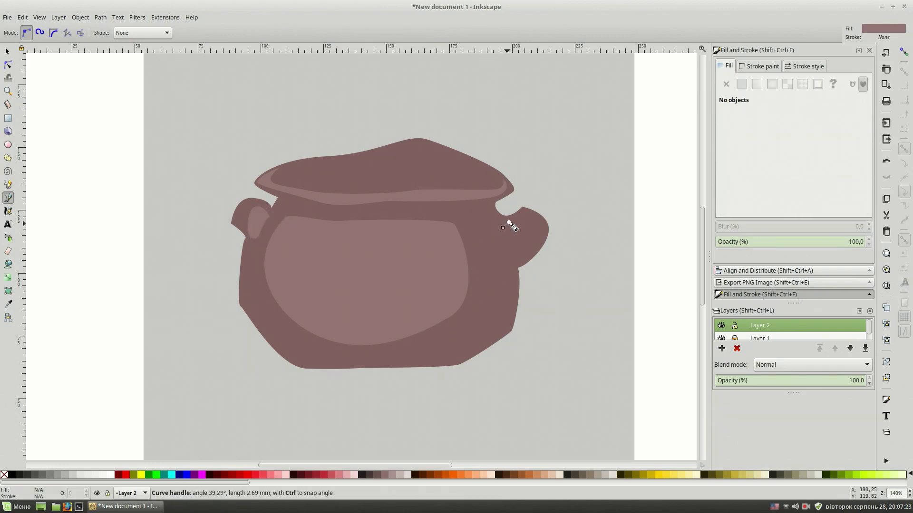
{"action": "key", "text": "Escape"}
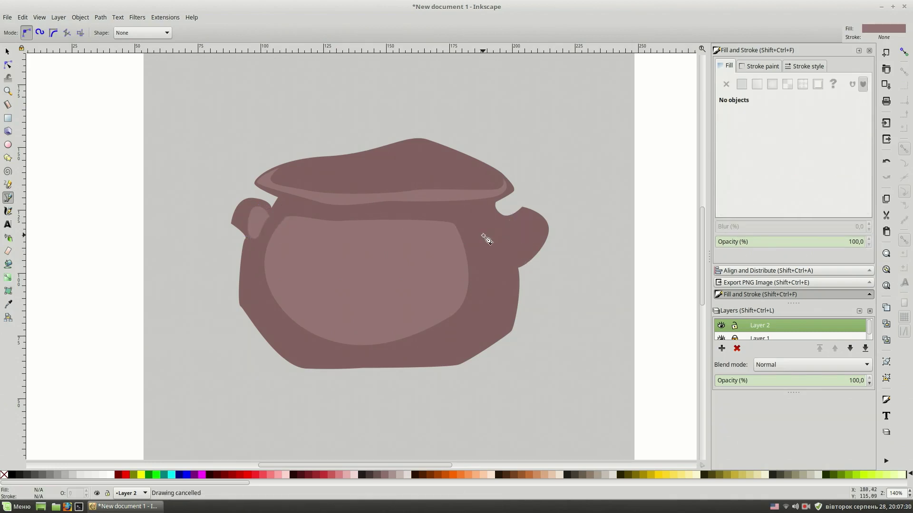
{"action": "mouse_move", "coordinate": [492, 228]}
{"action": "left_mouse_down"}
{"action": "mouse_move", "coordinate": [503, 220]}
{"action": "mouse_move", "coordinate": [484, 206]}
{"action": "left_mouse_up"}
{"action": "left_click", "coordinate": [511, 264]}
- Add several extra highlight facets on the right handle
{"action": "left_click", "coordinate": [524, 209]}
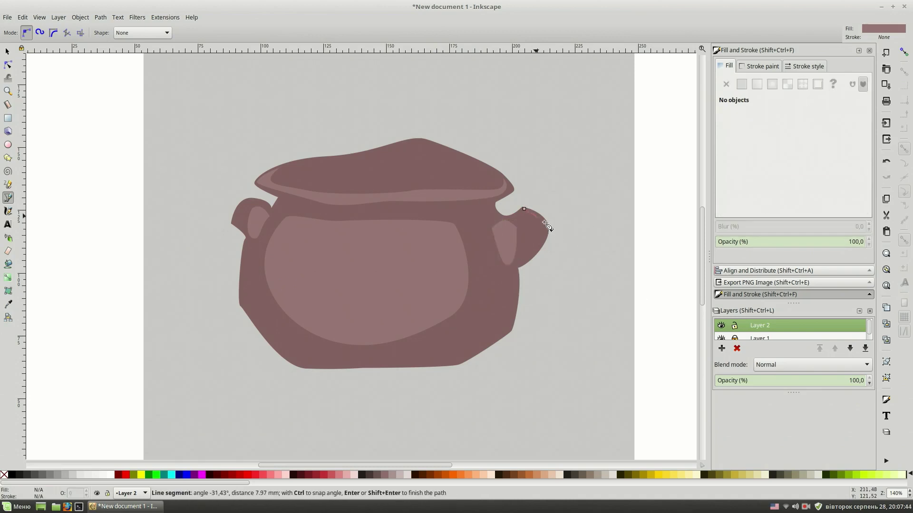
{"action": "left_click", "coordinate": [524, 210]}
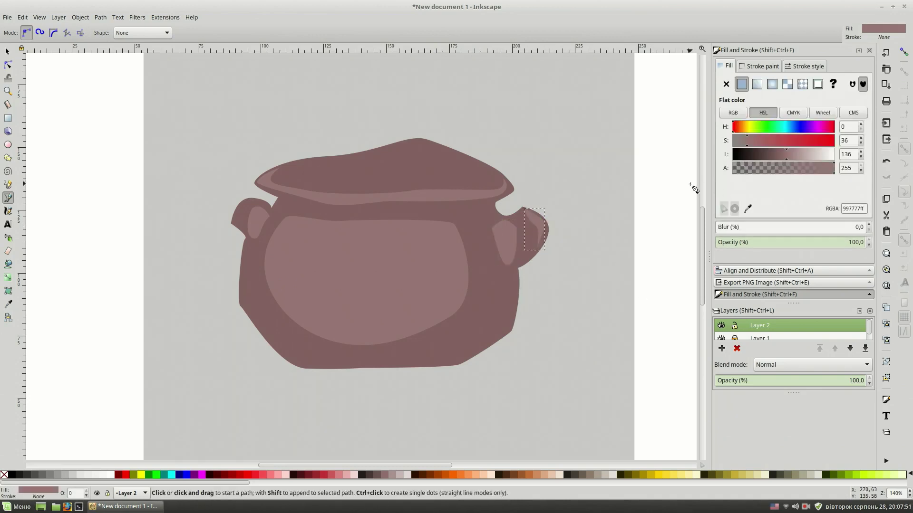
{"action": "left_click", "coordinate": [487, 227]}
{"action": "left_click", "coordinate": [487, 228]}
{"action": "left_click", "coordinate": [516, 220]}
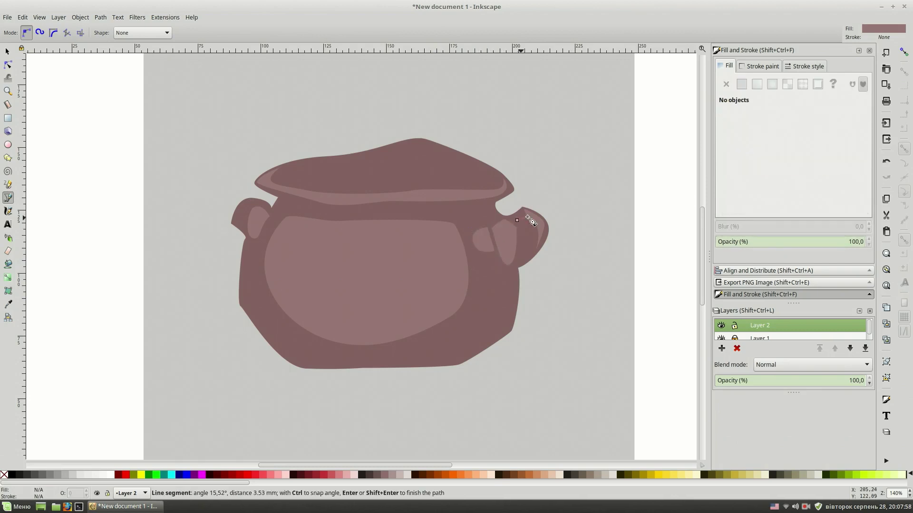
{"action": "left_click", "coordinate": [516, 220]}
{"action": "key", "text": "s"}
{"action": "key", "text": "Escape"}
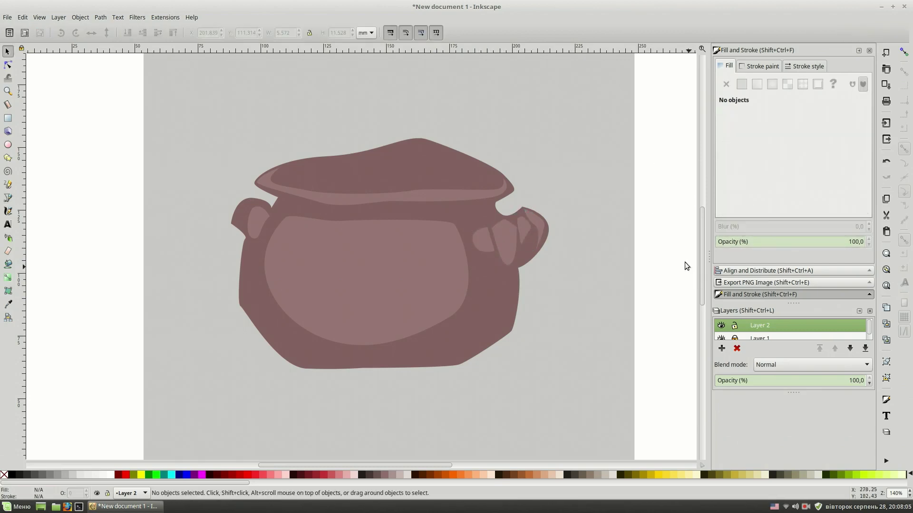
- Add a highlight facet on the left handle
{"action": "key", "text": "b"}
{"action": "left_click", "coordinate": [260, 202]}
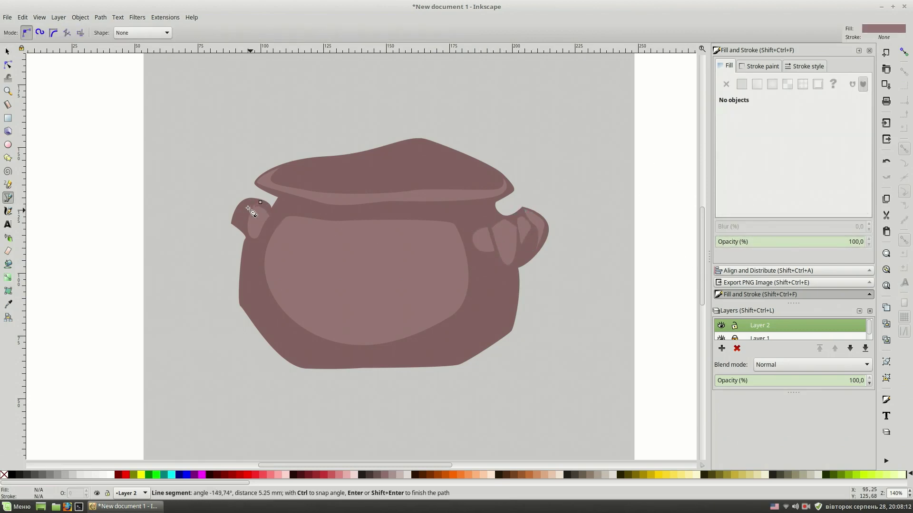
{"action": "left_click_drag", "start_coordinate": [270, 203], "coordinate": [273, 205]}
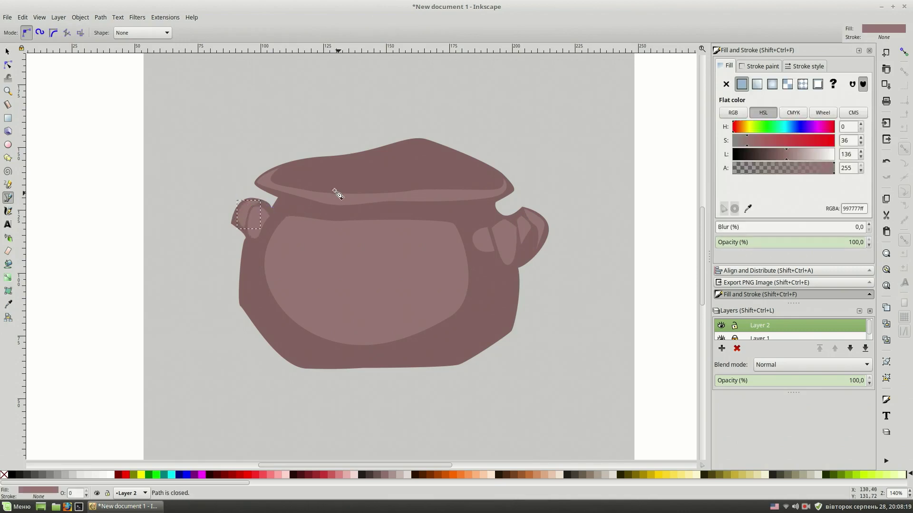
{"action": "key", "text": "s"}
{"action": "key", "text": "Escape"}
- Draw a pale highlight strip along the top of the lid
{"action": "key", "text": "b"}
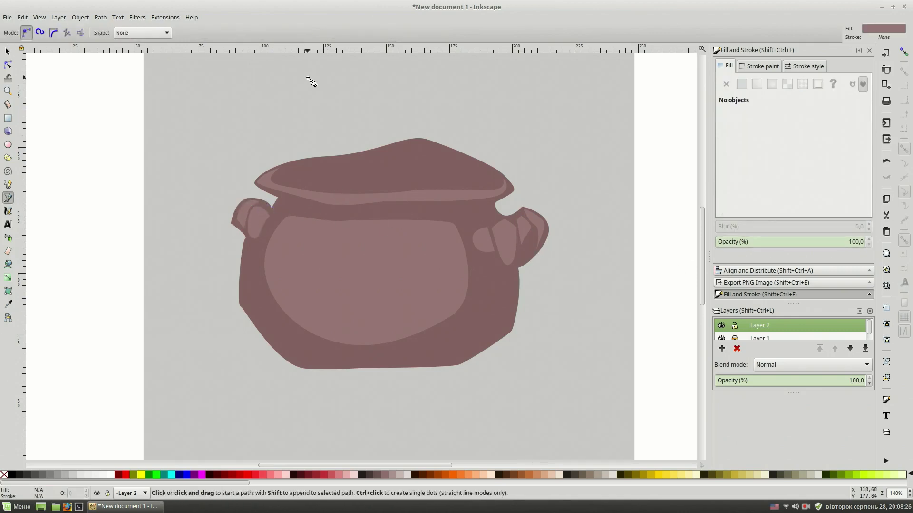
{"action": "left_click", "coordinate": [295, 164]}
{"action": "left_click_drag", "start_coordinate": [420, 144], "coordinate": [429, 146]}
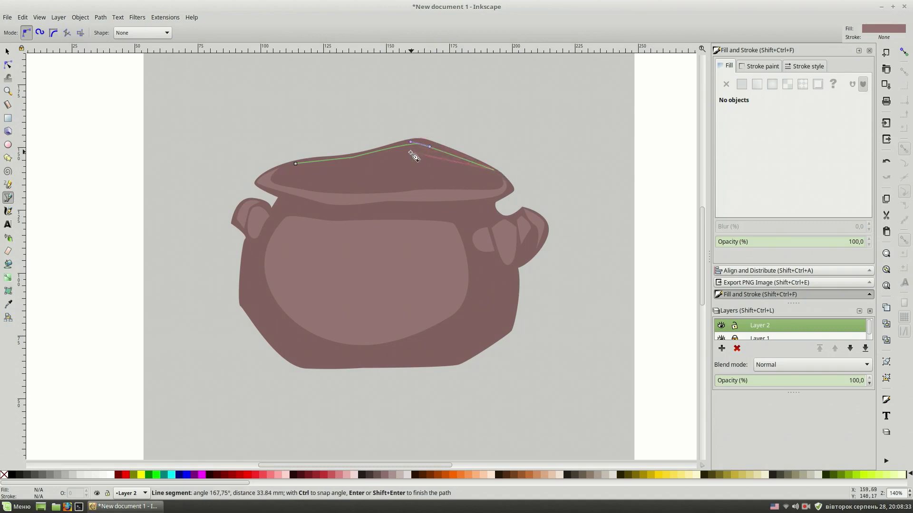
{"action": "left_click", "coordinate": [295, 163]}
{"action": "key", "text": "s"}
{"action": "key", "text": "Escape"}
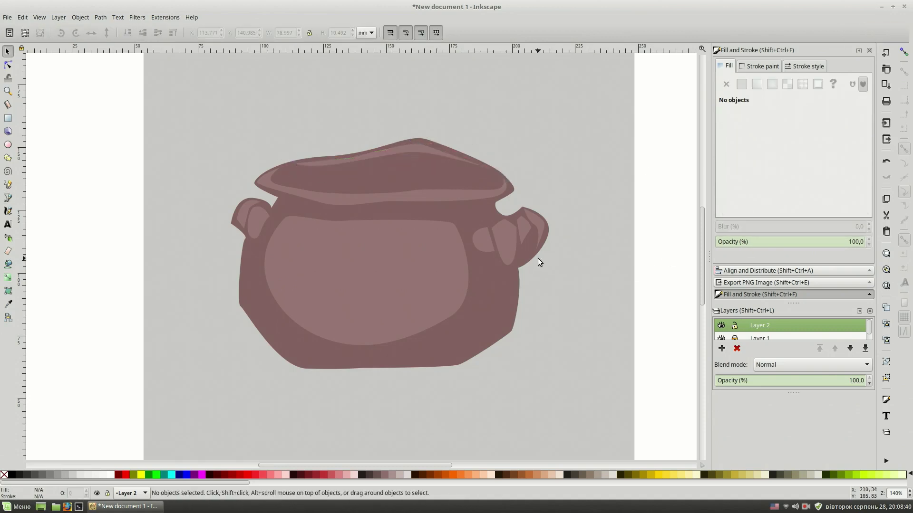
- Trace a shading outline around the pot's sides and bottom edge
{"action": "key", "text": "b"}
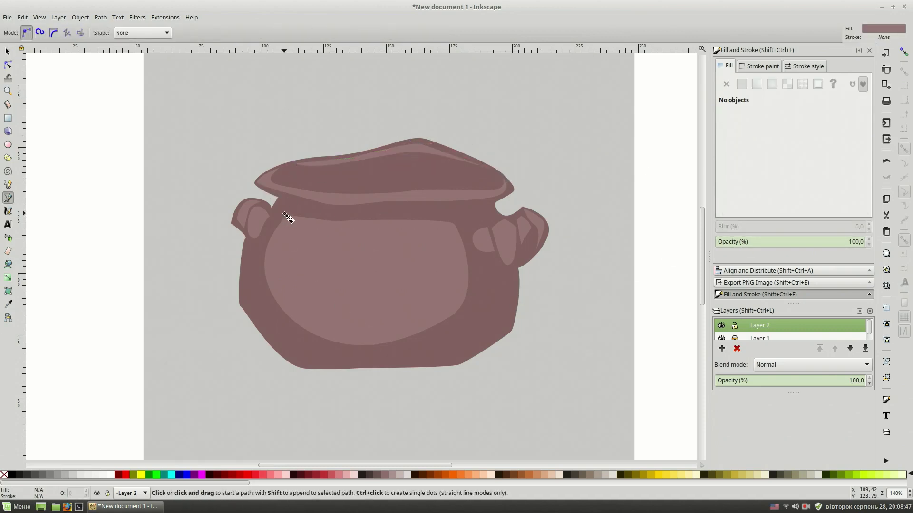
{"action": "left_click", "coordinate": [284, 214]}
{"action": "left_click_drag", "start_coordinate": [258, 238], "coordinate": [258, 262]}
{"action": "left_click", "coordinate": [293, 354]}
{"action": "left_click_drag", "start_coordinate": [410, 356], "coordinate": [447, 366]}
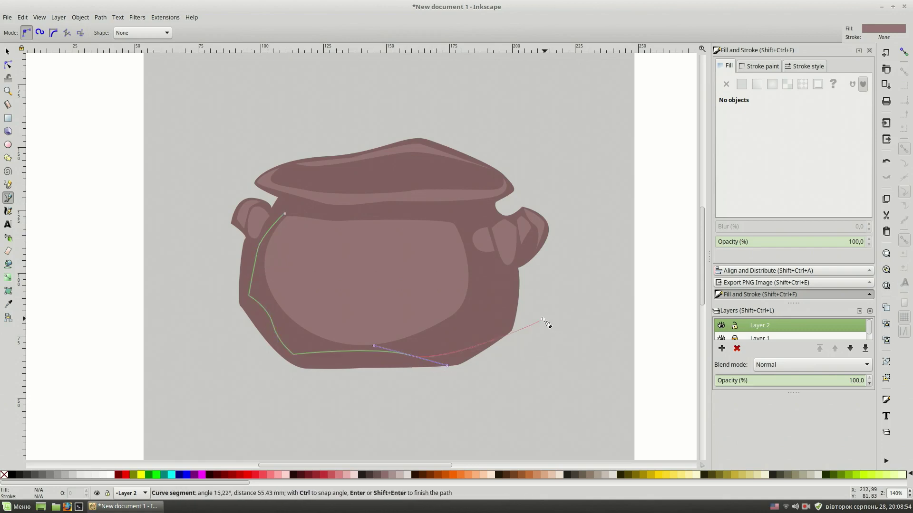
{"action": "left_click", "coordinate": [500, 326]}
{"action": "left_click_drag", "start_coordinate": [510, 273], "coordinate": [533, 254]}
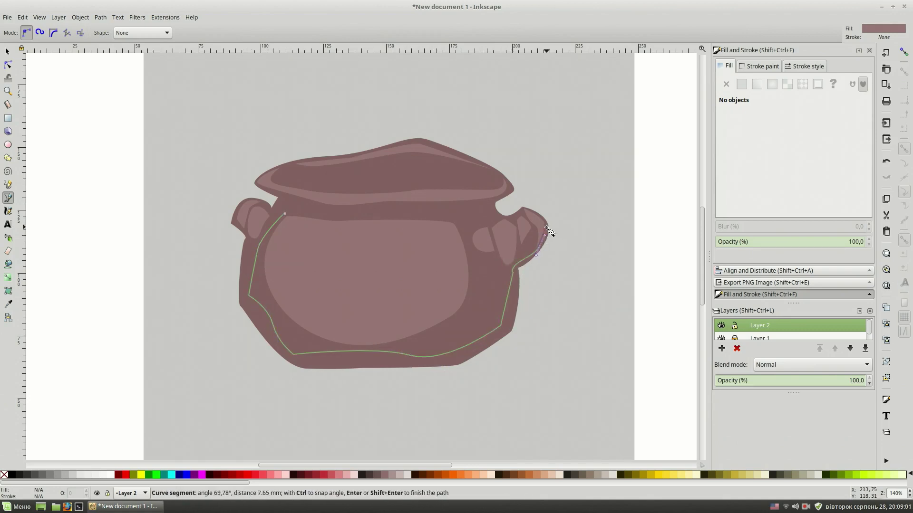
{"action": "left_click", "coordinate": [327, 200]}
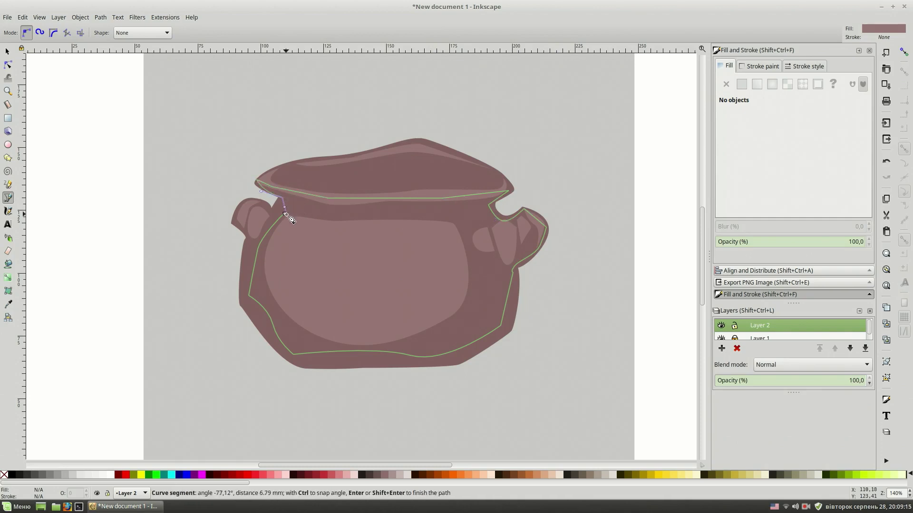
{"action": "left_click", "coordinate": [255, 180]}
- Darken the shading shape's fill and place it just behind the body
{"action": "left_click_drag", "start_coordinate": [784, 153], "coordinate": [770, 155]}
{"action": "key", "text": "s"}
{"action": "left_click", "coordinate": [127, 33]}
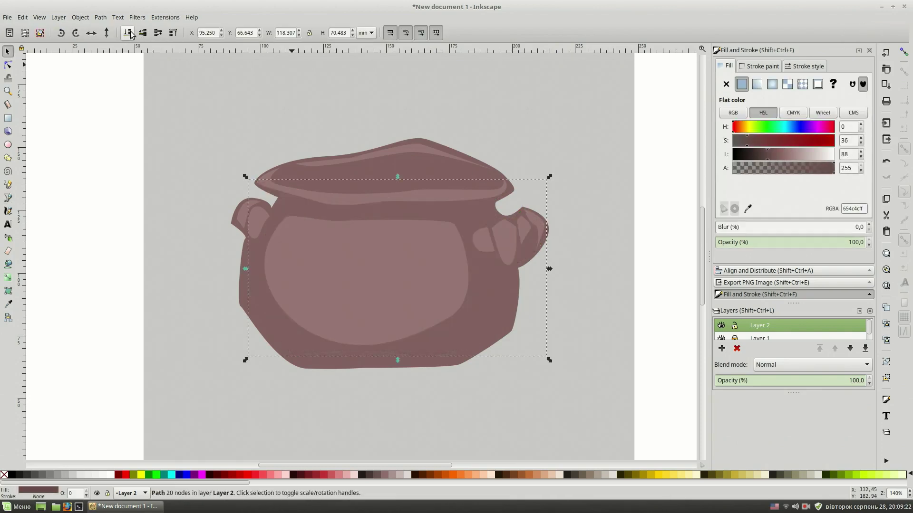
{"action": "left_click", "coordinate": [157, 32]}
{"action": "left_click", "coordinate": [643, 102]}
- Draw a dark oval opening inside the rim and lower it behind the rim
{"action": "key", "text": "b"}
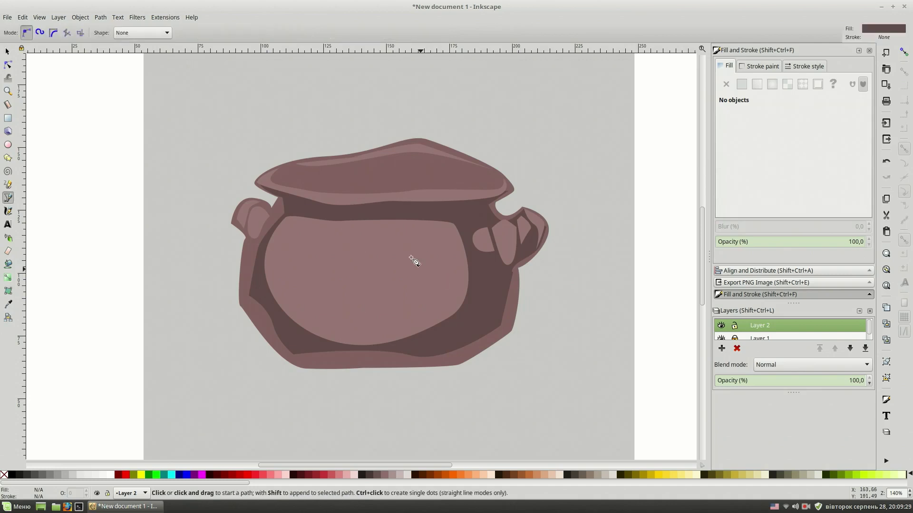
{"action": "left_click", "coordinate": [269, 178]}
{"action": "left_click", "coordinate": [329, 160]}
{"action": "left_click", "coordinate": [419, 148]}
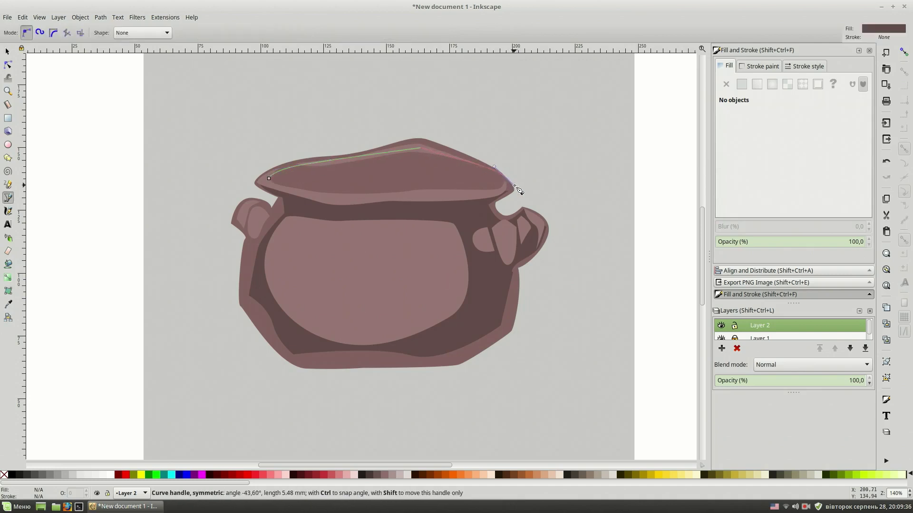
{"action": "left_click", "coordinate": [357, 202]}
{"action": "left_click", "coordinate": [269, 178]}
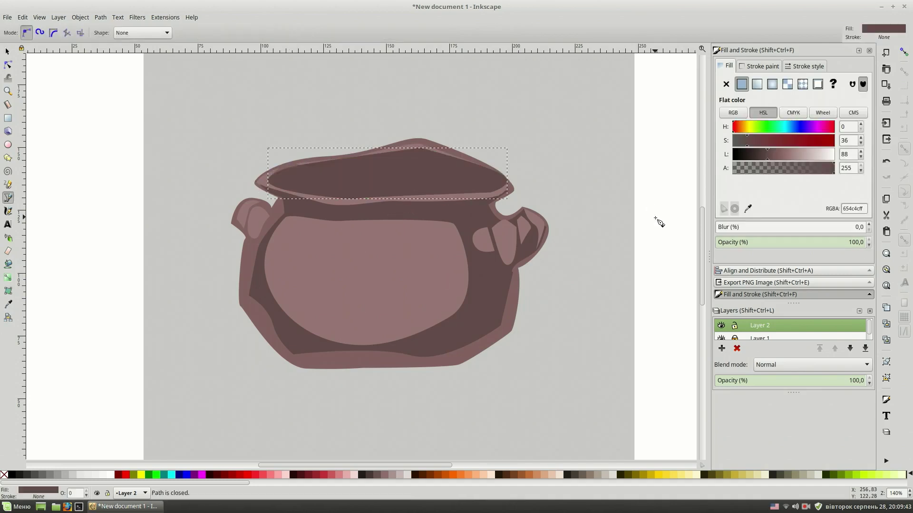
{"action": "key", "text": "s"}
{"action": "left_click", "coordinate": [143, 32]}
{"action": "left_click", "coordinate": [637, 240]}
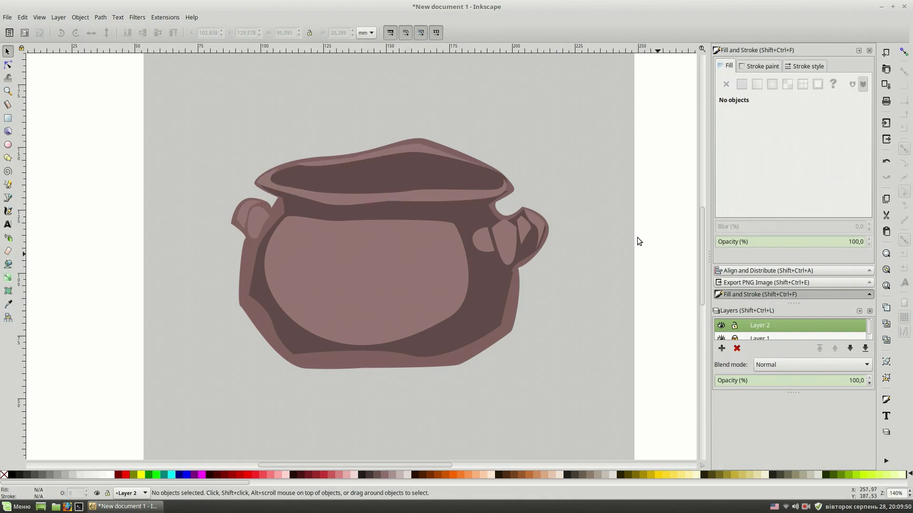
- Draw the left handle's inner shape and lower it one step
{"action": "key", "text": "b"}
{"action": "left_click", "coordinate": [245, 205]}
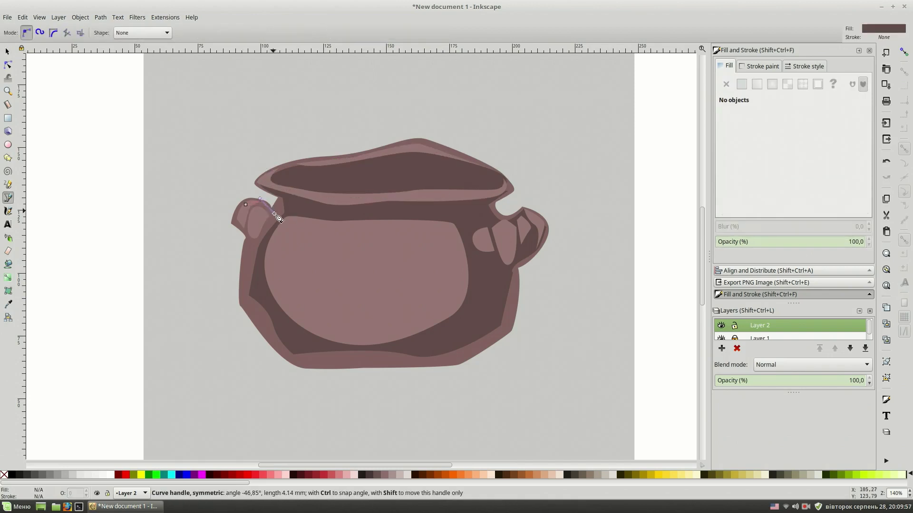
{"action": "left_click", "coordinate": [257, 251]}
{"action": "left_click", "coordinate": [231, 224]}
{"action": "left_click", "coordinate": [245, 204]}
{"action": "key", "text": "s"}
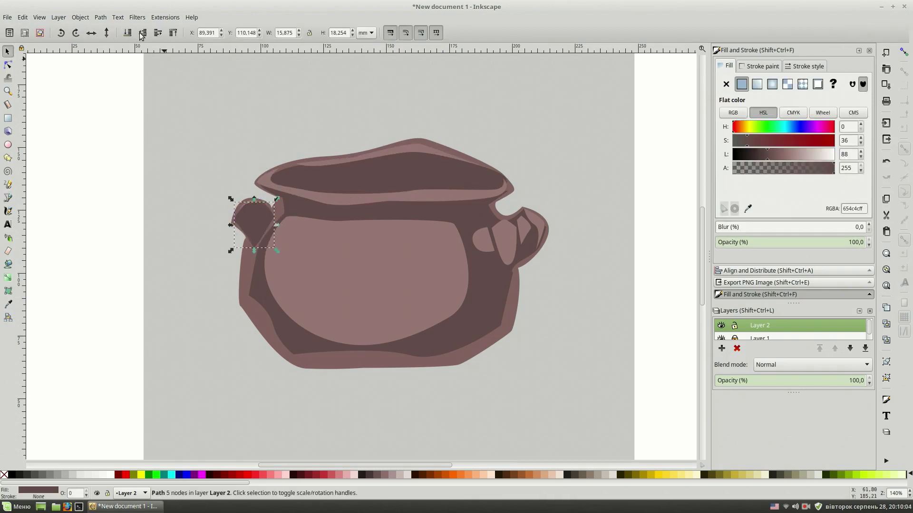
{"action": "left_click", "coordinate": [142, 33]}
{"action": "key", "text": "Escape"}
{"action": "scroll", "coordinate": [523, 269], "scroll_direction": "up", "scroll_amount": 1}
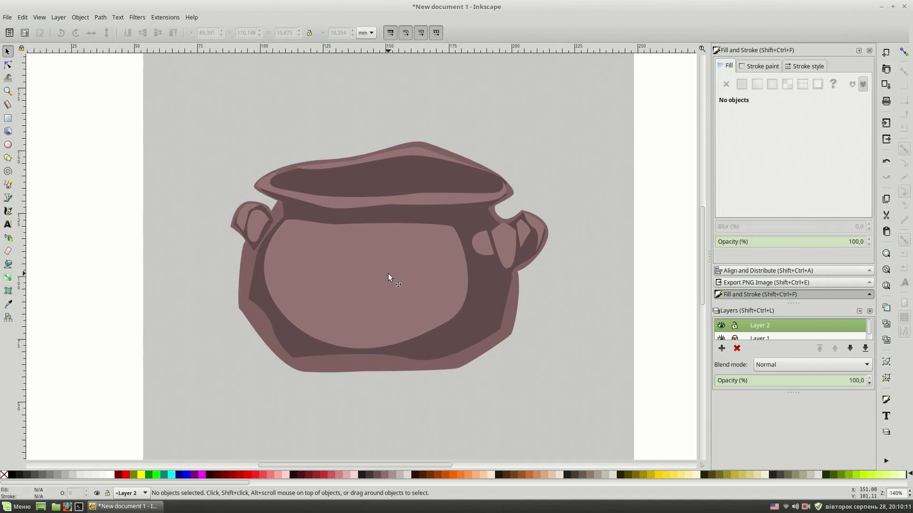
- Begin a zigzag highlight outline across the upper pot body
{"action": "key", "text": "t"}
{"action": "key", "text": "F7"}
{"action": "key", "text": "b"}
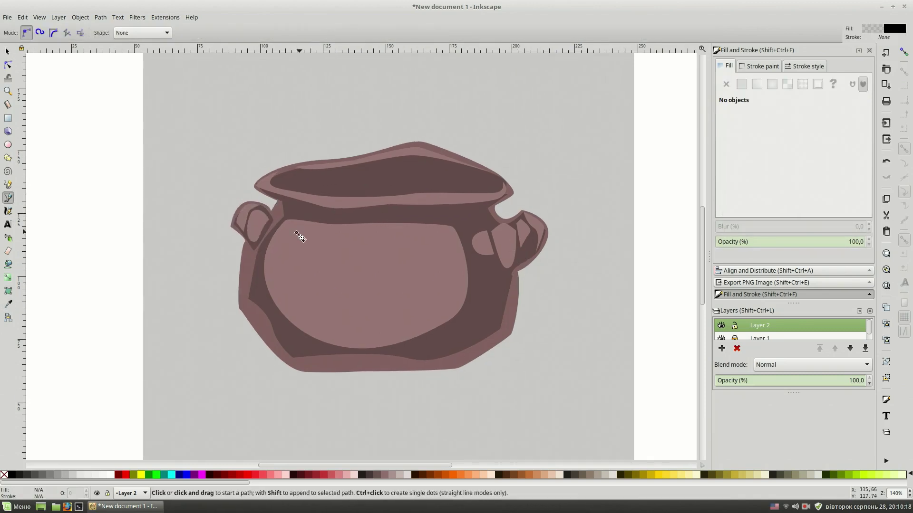
{"action": "left_click", "coordinate": [288, 230]}
{"action": "left_click", "coordinate": [409, 239]}
{"action": "left_click", "coordinate": [404, 279]}
{"action": "left_click", "coordinate": [429, 245]}
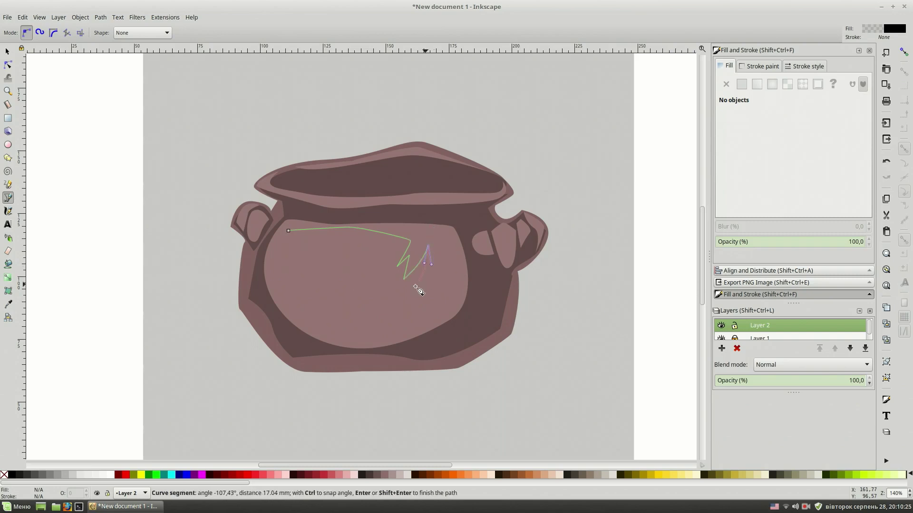
- Finish the zigzag lower edge and close the highlight shape
{"action": "left_click", "coordinate": [413, 285]}
{"action": "left_click", "coordinate": [429, 282]}
{"action": "left_click", "coordinate": [413, 308]}
{"action": "left_click", "coordinate": [354, 301]}
{"action": "left_click", "coordinate": [338, 313]}
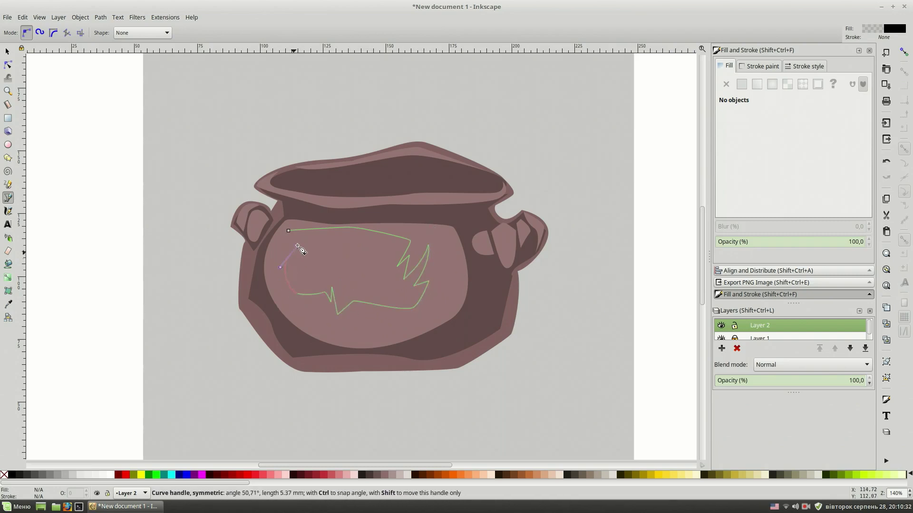
{"action": "left_click", "coordinate": [275, 264]}
{"action": "left_click", "coordinate": [288, 231]}
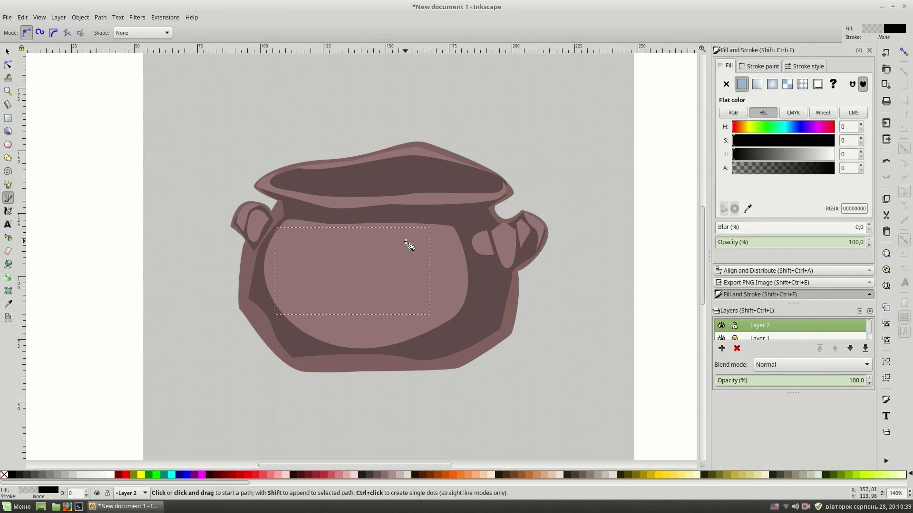
- Give the highlight the body colour picked with the Dropper, then raise its lightness
{"action": "key", "text": "d"}
{"action": "left_click", "coordinate": [444, 249]}
{"action": "left_click", "coordinate": [792, 157]}
{"action": "left_click_drag", "start_coordinate": [793, 157], "coordinate": [799, 158]}
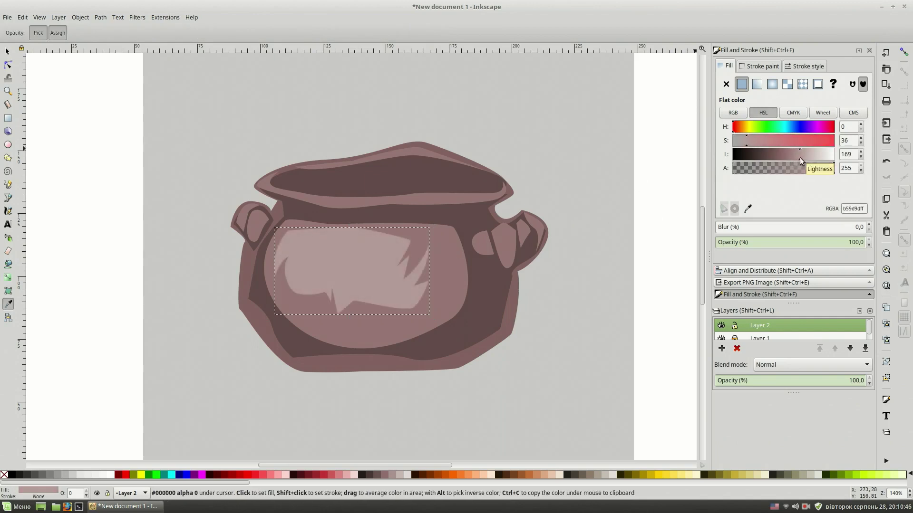
{"action": "key", "text": "s"}
{"action": "key", "text": "Escape"}
- Shorten the highlight shape slightly from its top edge
{"action": "left_click", "coordinate": [366, 252]}
{"action": "left_click", "coordinate": [615, 275]}
{"action": "left_click", "coordinate": [343, 258]}
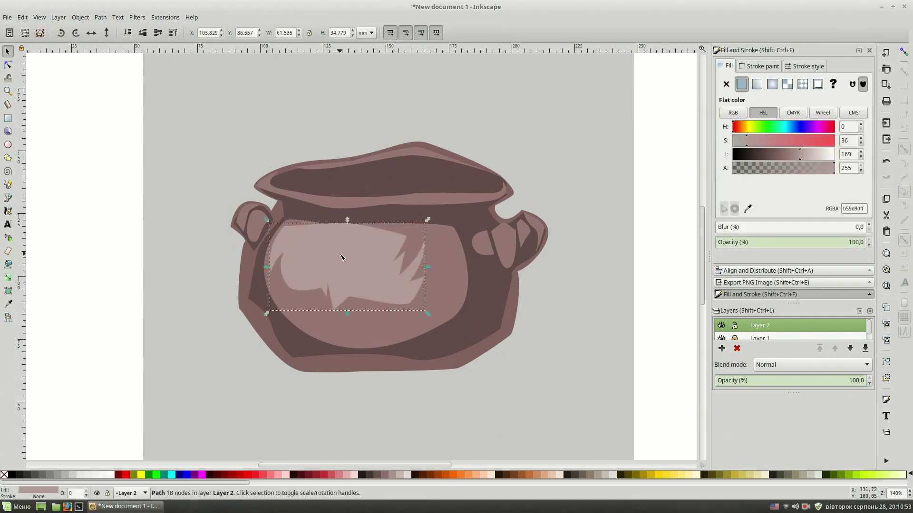
{"action": "left_click_drag", "start_coordinate": [347, 223], "coordinate": [347, 227]}
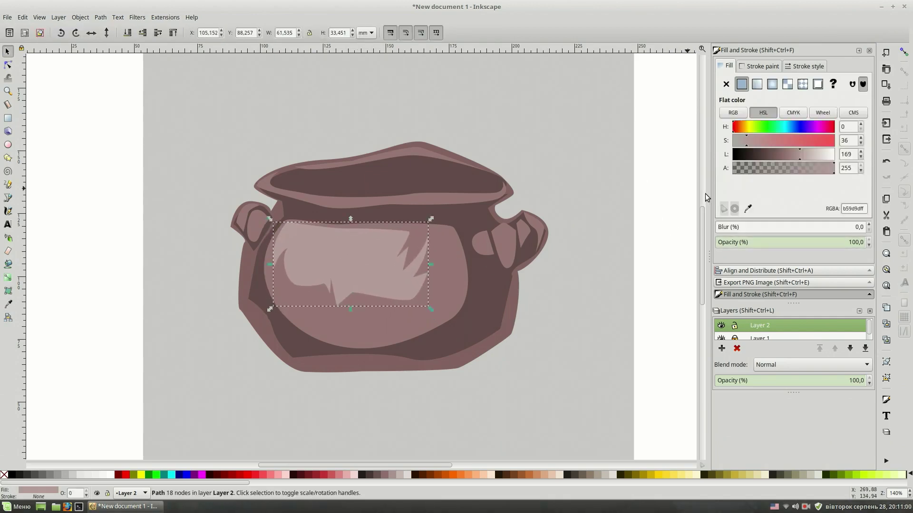
{"action": "left_click", "coordinate": [549, 295]}
{"action": "key", "text": "b"}
{"action": "key", "text": "plus"}
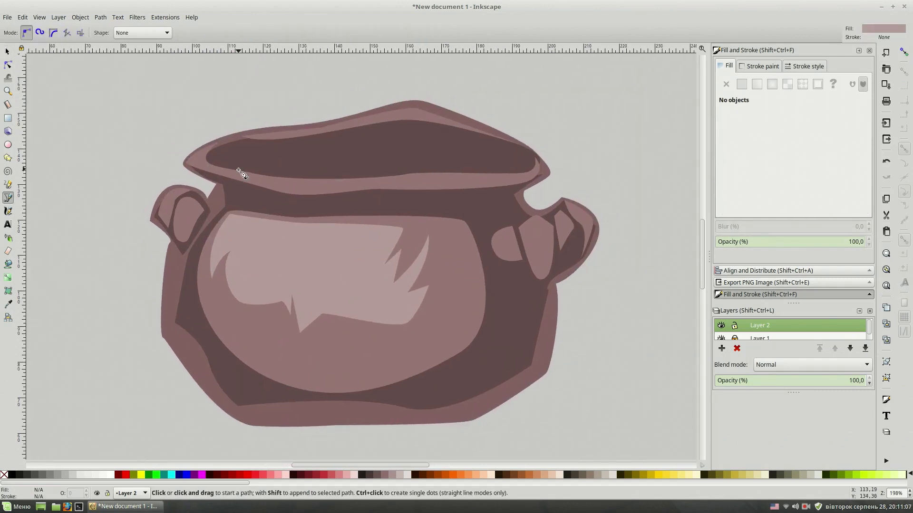
- Draw two light highlight shapes along the left and right parts of the rim
{"action": "left_click", "coordinate": [215, 169]}
{"action": "left_click", "coordinate": [391, 179]}
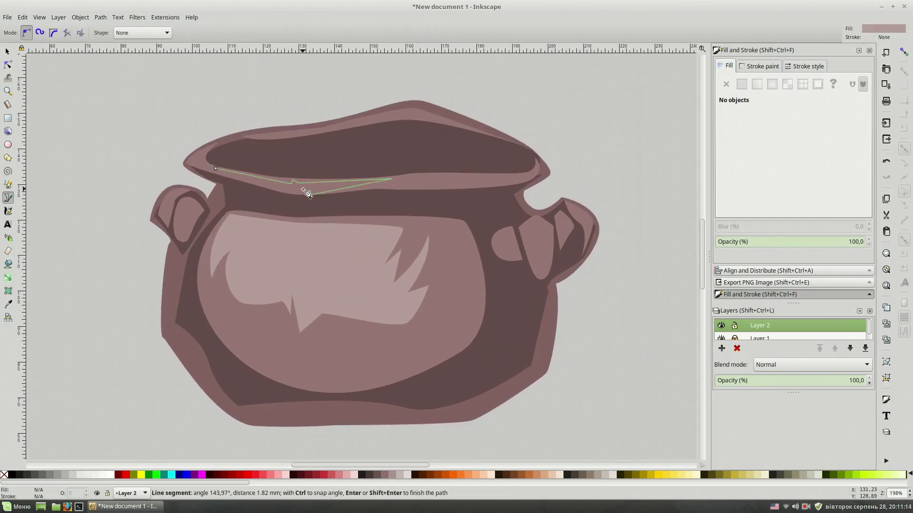
{"action": "left_click", "coordinate": [216, 169]}
{"action": "left_click", "coordinate": [428, 180]}
{"action": "left_click_drag", "start_coordinate": [487, 173], "coordinate": [506, 177]}
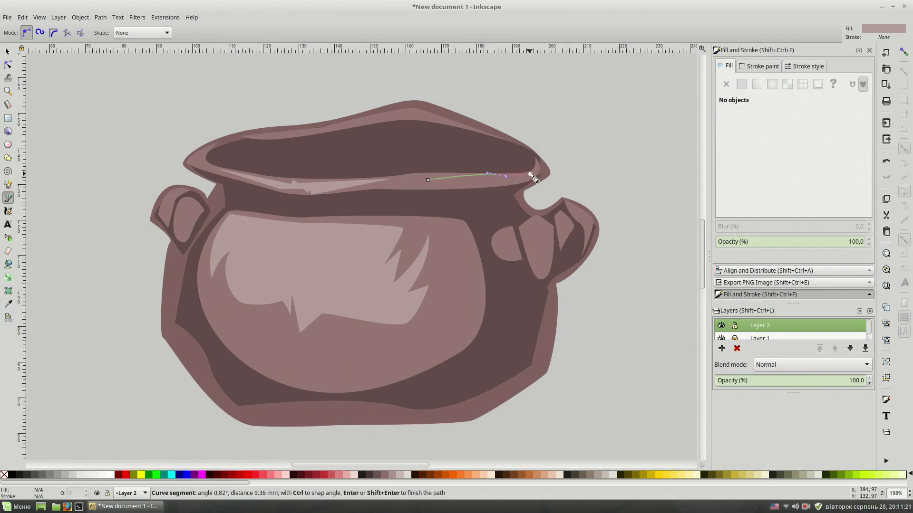
{"action": "key", "text": "Return"}
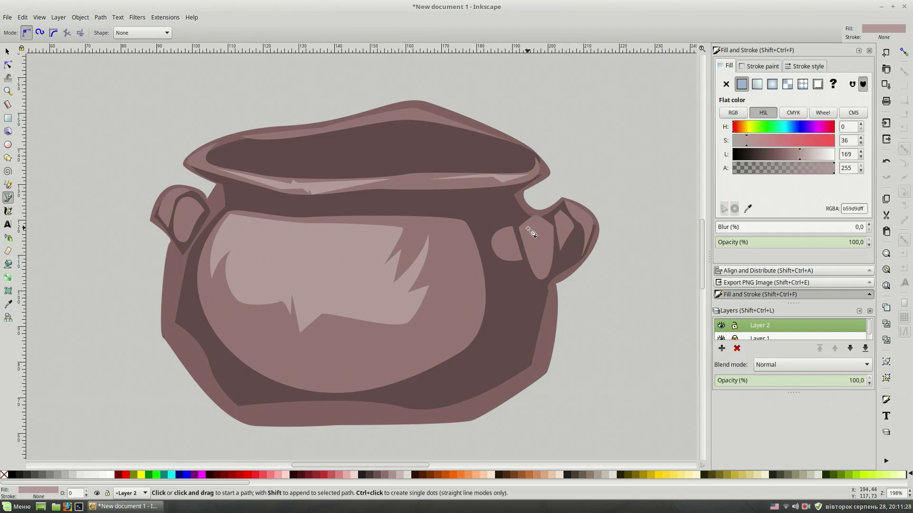
- Add small highlights on the right handle, its outer edge, and the left handle
{"action": "left_click", "coordinate": [528, 228]}
{"action": "left_click_drag", "start_coordinate": [541, 219], "coordinate": [545, 222]}
{"action": "key", "text": "Return"}
{"action": "left_click", "coordinate": [571, 206]}
{"action": "left_click", "coordinate": [588, 222]}
{"action": "key", "text": "Return"}
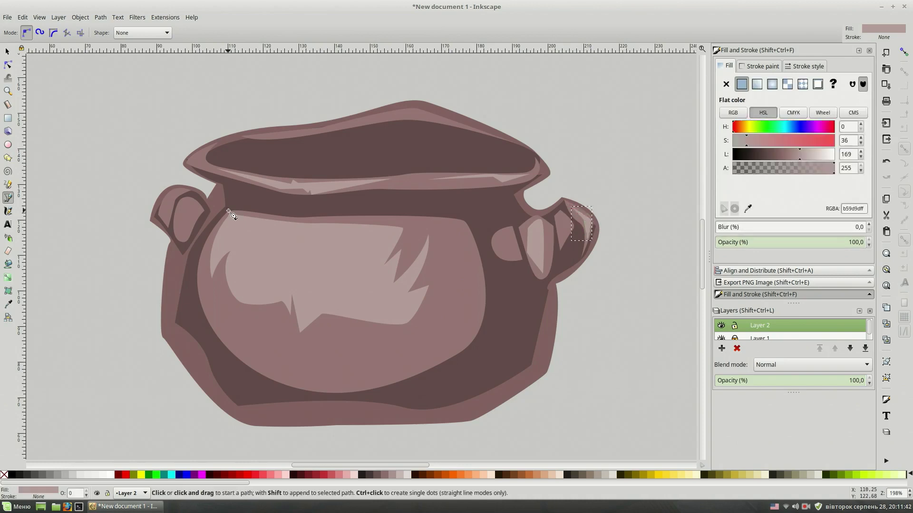
{"action": "left_click", "coordinate": [187, 192]}
{"action": "key", "text": "Return"}
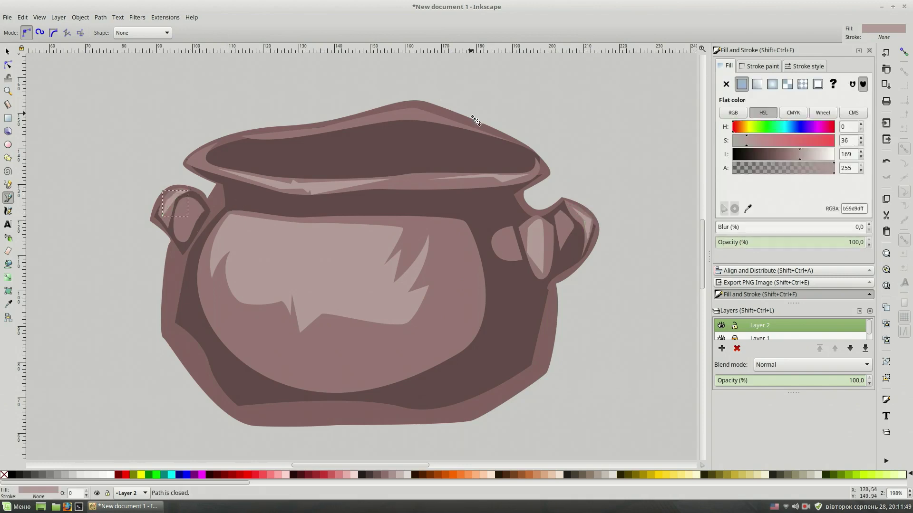
- Draw a jagged highlight on the upper-left pot body and give it a paler fill
{"action": "key", "text": "s"}
{"action": "left_click", "coordinate": [648, 297]}
{"action": "key", "text": "b"}
{"action": "left_click", "coordinate": [241, 235]}
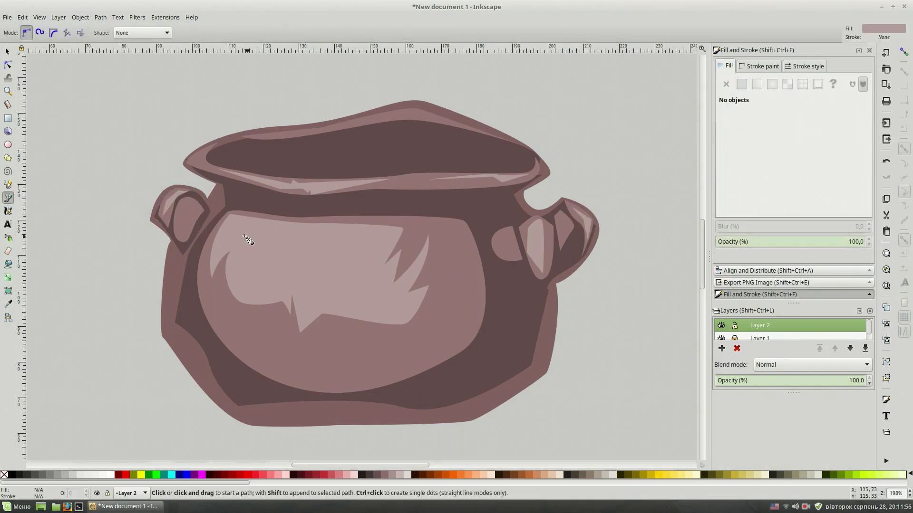
{"action": "left_click_drag", "start_coordinate": [273, 230], "coordinate": [288, 228]}
{"action": "left_click", "coordinate": [364, 229]}
{"action": "left_click", "coordinate": [324, 232]}
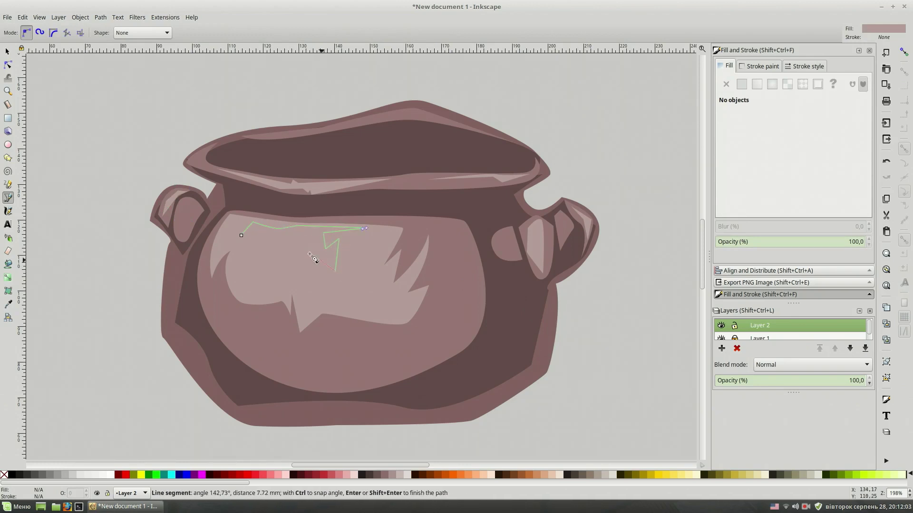
{"action": "left_click", "coordinate": [297, 284]}
{"action": "left_click", "coordinate": [259, 254]}
{"action": "left_click", "coordinate": [241, 236]}
{"action": "left_click", "coordinate": [815, 155]}
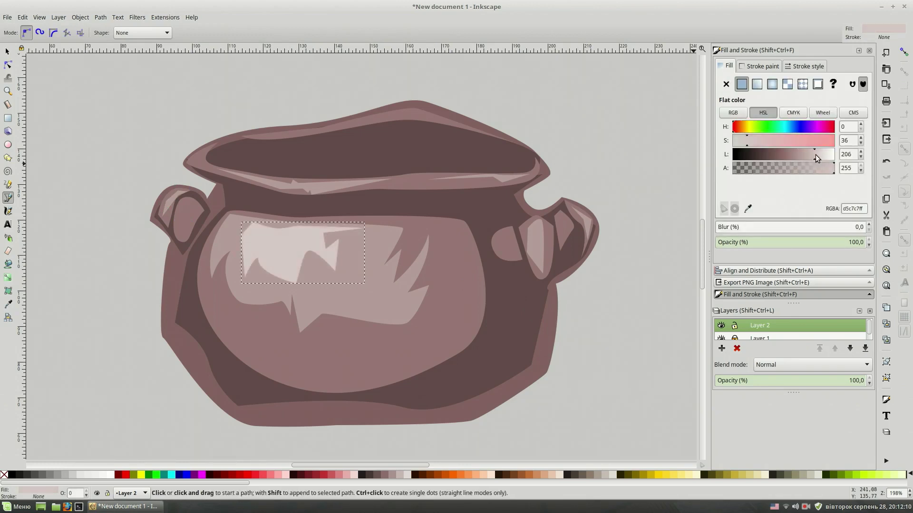
- Add a small highlight at the body's top left and one on the rim's front
{"action": "left_click", "coordinate": [245, 224]}
{"action": "left_click", "coordinate": [228, 245]}
{"action": "left_click", "coordinate": [245, 224]}
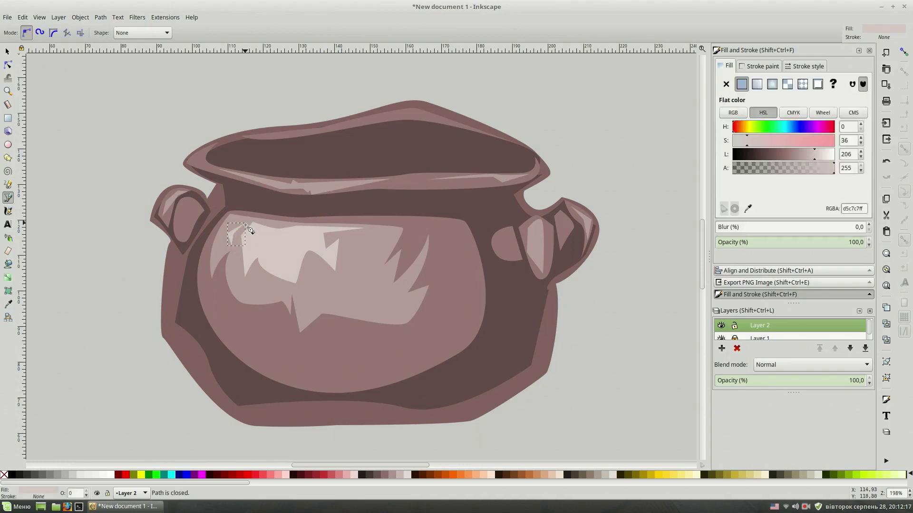
{"action": "left_click", "coordinate": [280, 185]}
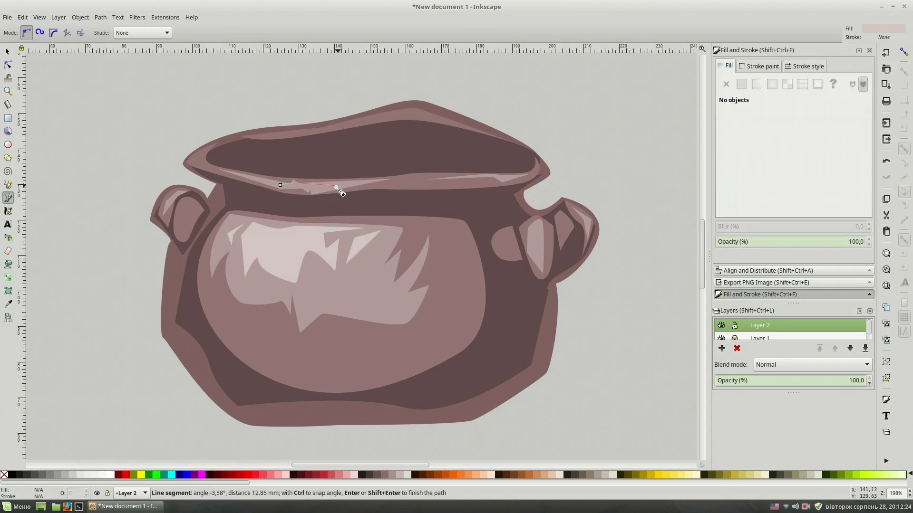
{"action": "left_click", "coordinate": [337, 188]}
{"action": "left_click", "coordinate": [281, 185]}
{"action": "key", "text": "s"}
{"action": "left_click", "coordinate": [625, 297]}
- Zoom in on the pot and trace a closed shape following the inside of the rim
{"action": "key", "text": "5"}
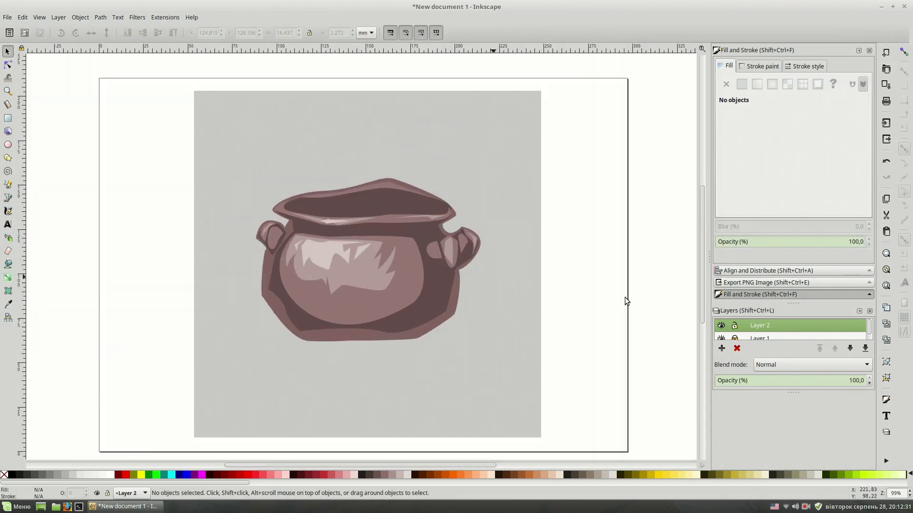
{"action": "key", "text": "plus"}
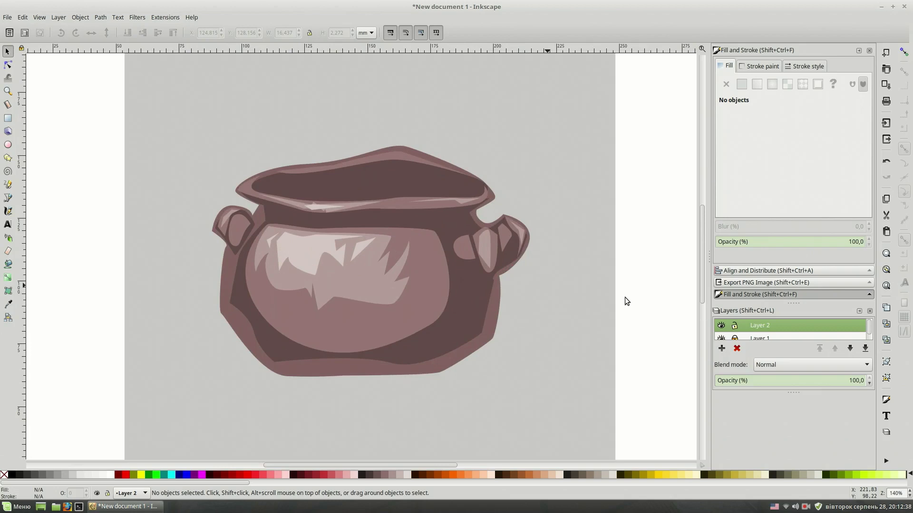
{"action": "key", "text": "plus"}
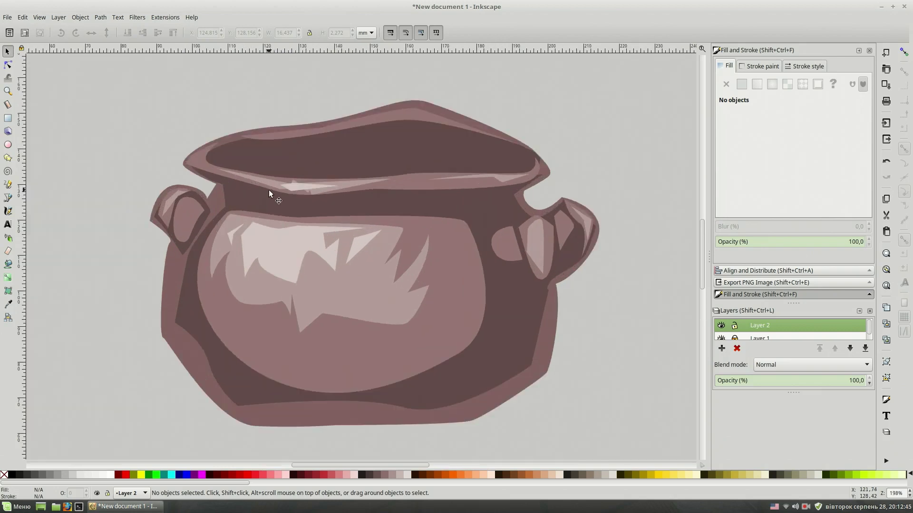
{"action": "scroll", "coordinate": [333, 262], "scroll_direction": "down", "scroll_amount": 1}
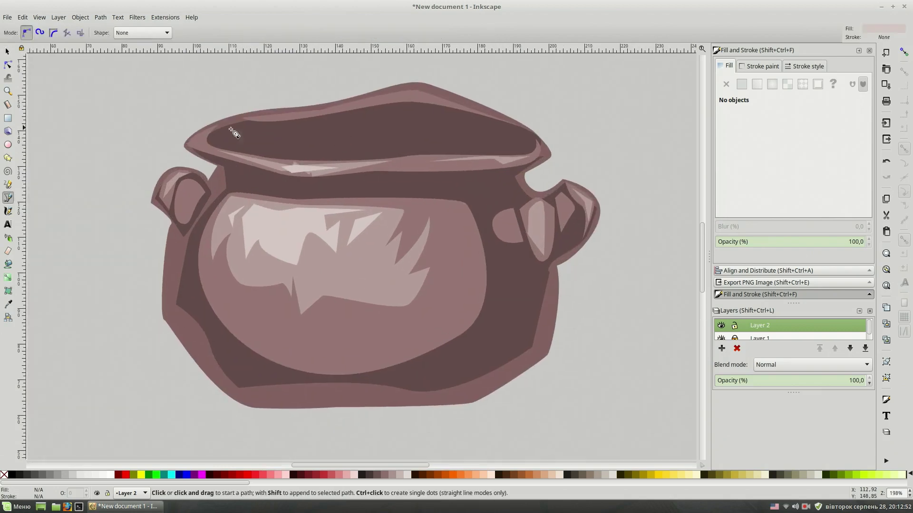
{"action": "key", "text": "b"}
{"action": "left_click", "coordinate": [218, 144]}
{"action": "left_click", "coordinate": [274, 131]}
{"action": "left_click", "coordinate": [385, 129]}
{"action": "left_click_drag", "start_coordinate": [461, 140], "coordinate": [505, 136]}
{"action": "left_click", "coordinate": [534, 145]}
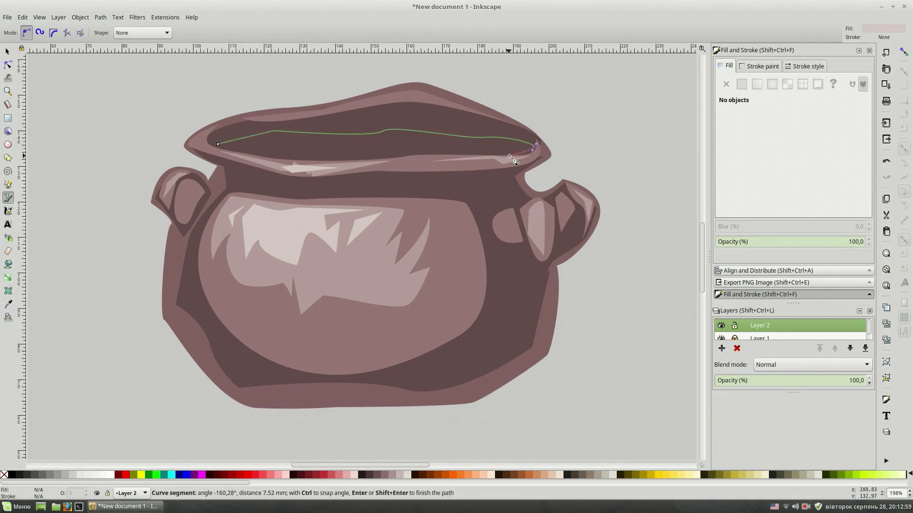
{"action": "left_click", "coordinate": [432, 153]}
{"action": "left_click_drag", "start_coordinate": [285, 158], "coordinate": [247, 152]}
{"action": "left_click", "coordinate": [218, 144]}
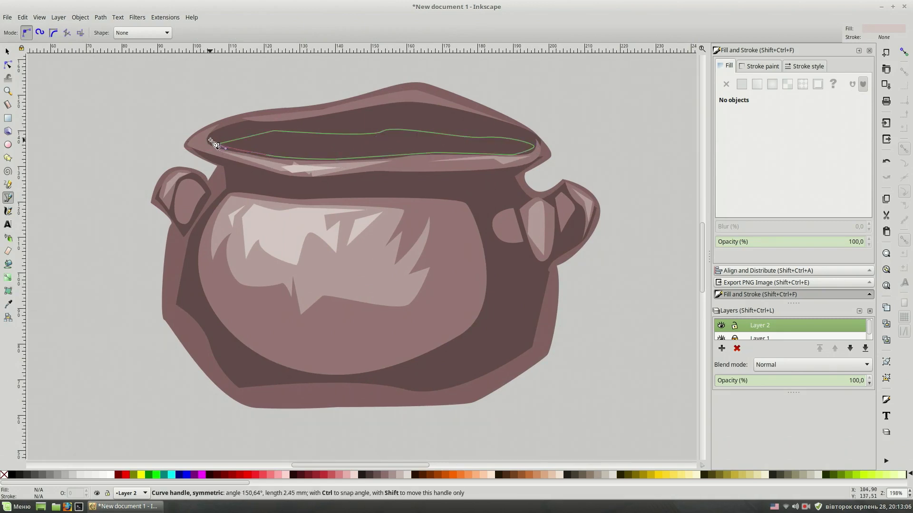
- Fill the inner rim shape with the pot colour and darken it into a shadow
{"action": "key", "text": "d"}
{"action": "left_click", "coordinate": [470, 271]}
{"action": "left_click_drag", "start_coordinate": [766, 152], "coordinate": [754, 150]}
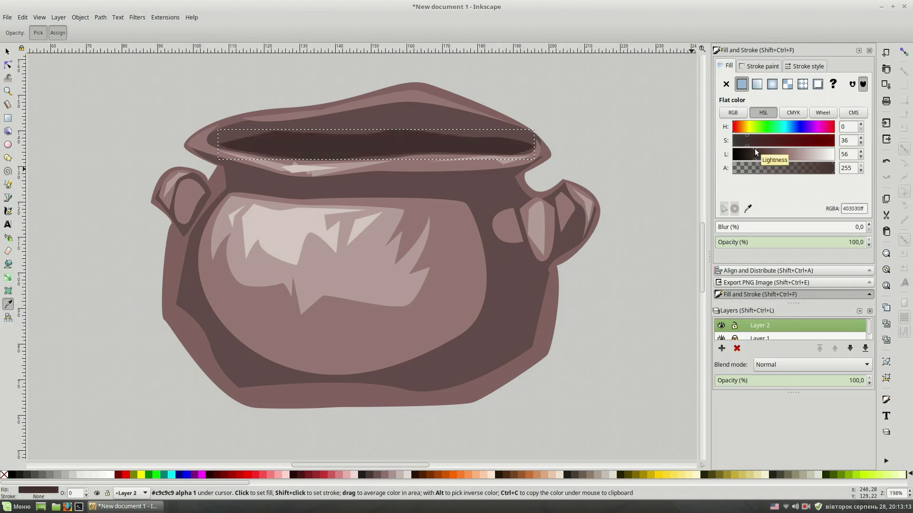
{"action": "key", "text": "b"}
{"action": "key", "text": "Escape"}
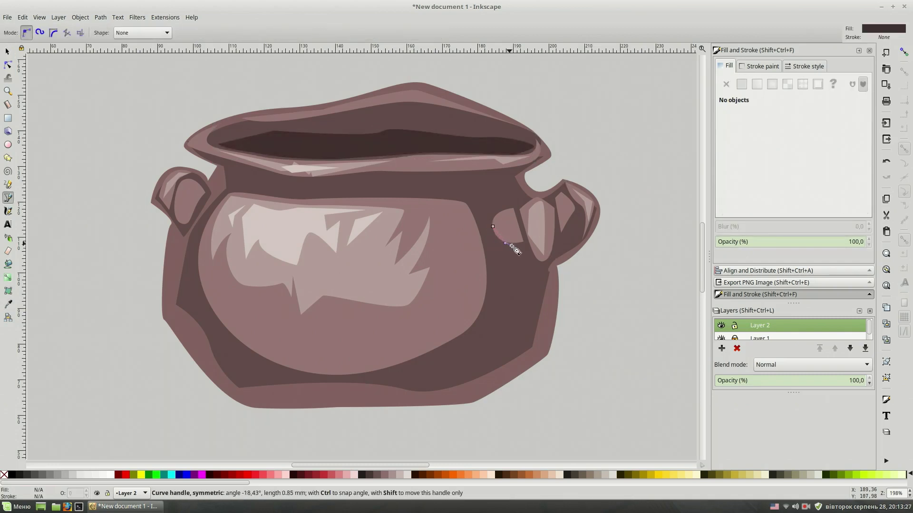
- Draw two dark shadow shapes on the right handle
{"action": "left_click", "coordinate": [493, 227]}
{"action": "left_click", "coordinate": [523, 244]}
{"action": "left_click", "coordinate": [545, 261]}
{"action": "left_click_drag", "start_coordinate": [518, 250], "coordinate": [512, 254]}
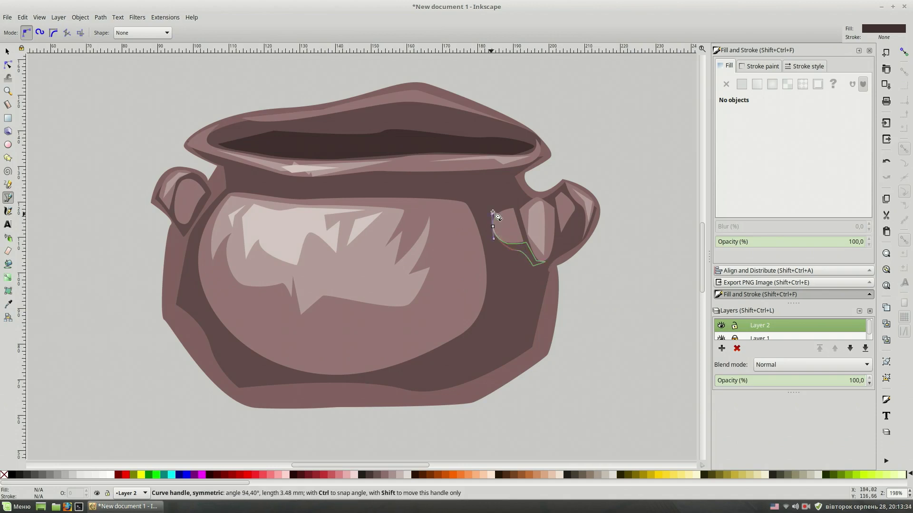
{"action": "left_click", "coordinate": [492, 227]}
{"action": "left_click", "coordinate": [558, 236]}
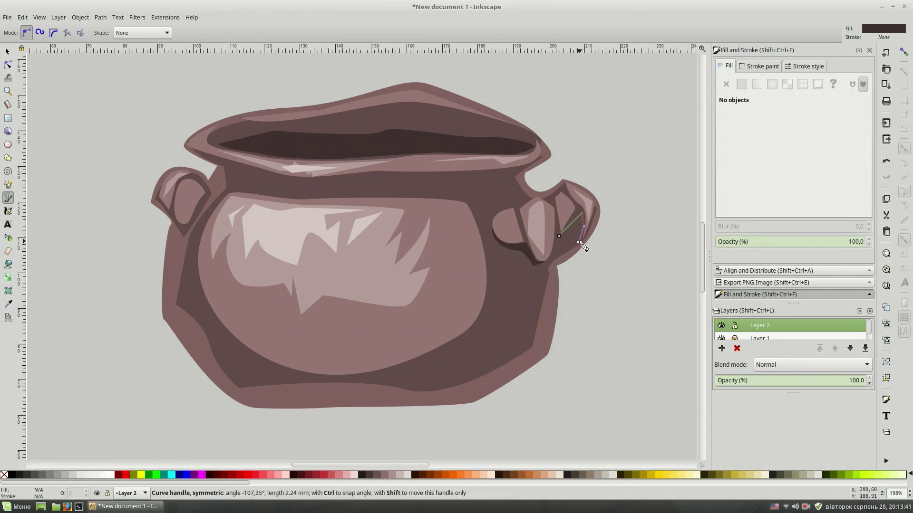
{"action": "left_click", "coordinate": [555, 259]}
{"action": "left_click", "coordinate": [559, 236]}
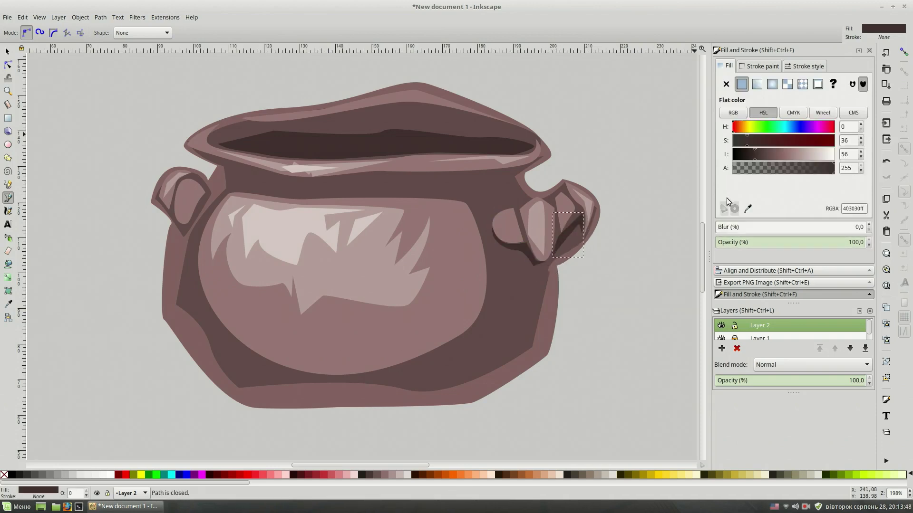
- Add a shadow on the left handle and a shaded band beneath the rim
{"action": "left_click", "coordinate": [202, 203]}
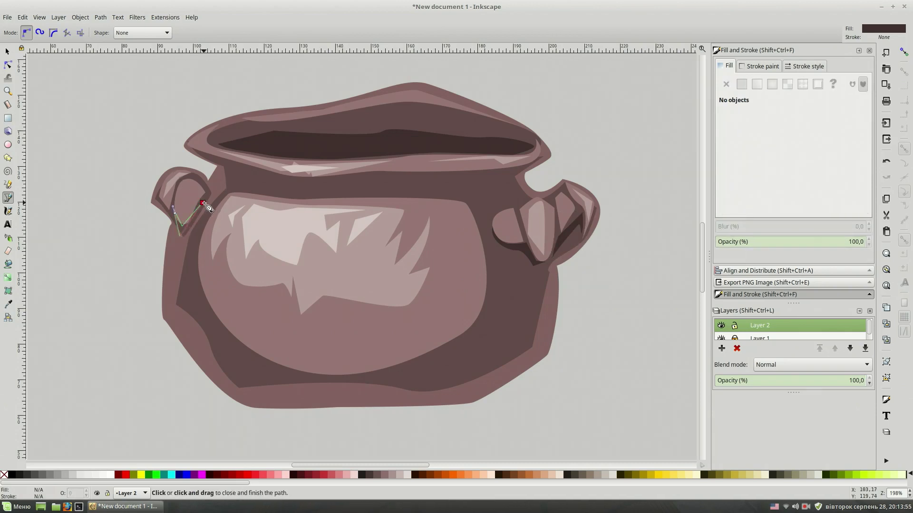
{"action": "left_click", "coordinate": [203, 203]}
{"action": "left_click", "coordinate": [224, 165]}
{"action": "left_click", "coordinate": [299, 180]}
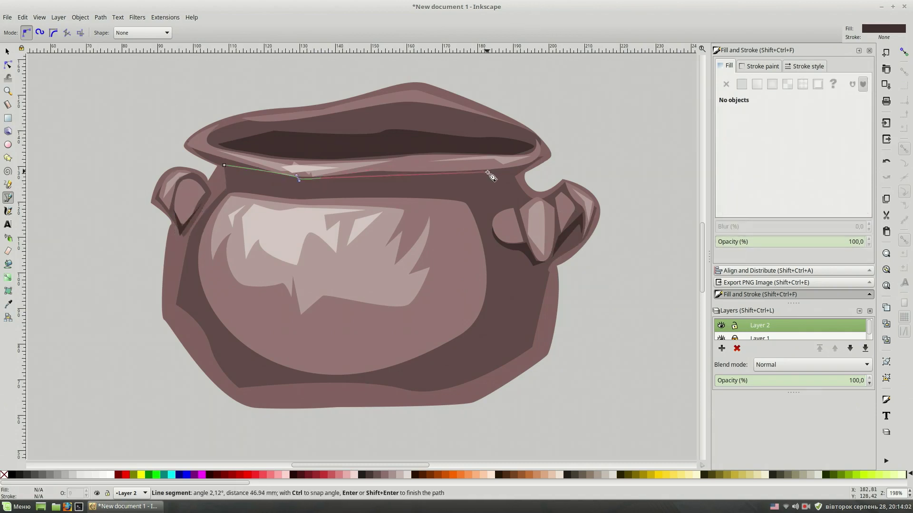
{"action": "left_click", "coordinate": [521, 166]}
{"action": "left_click", "coordinate": [498, 178]}
{"action": "left_click", "coordinate": [355, 176]}
{"action": "left_click", "coordinate": [306, 191]}
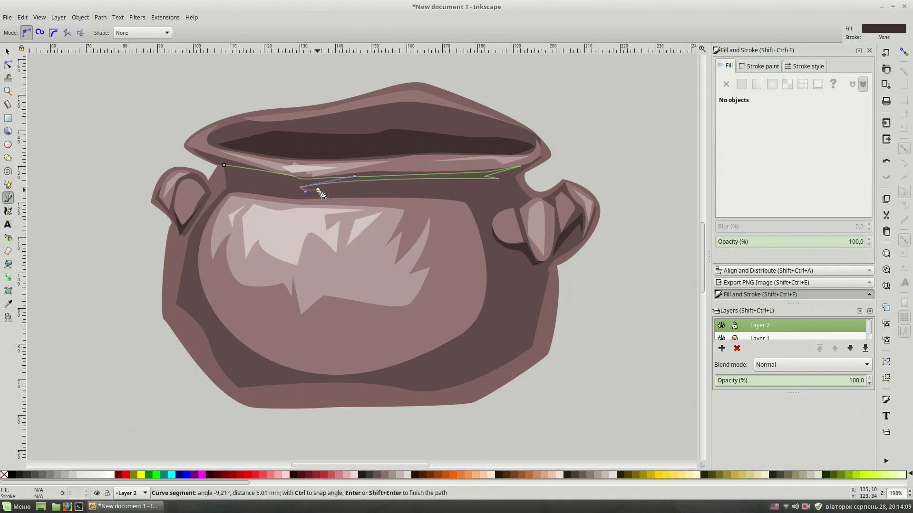
{"action": "left_click", "coordinate": [224, 165]}
{"action": "key", "text": "s"}
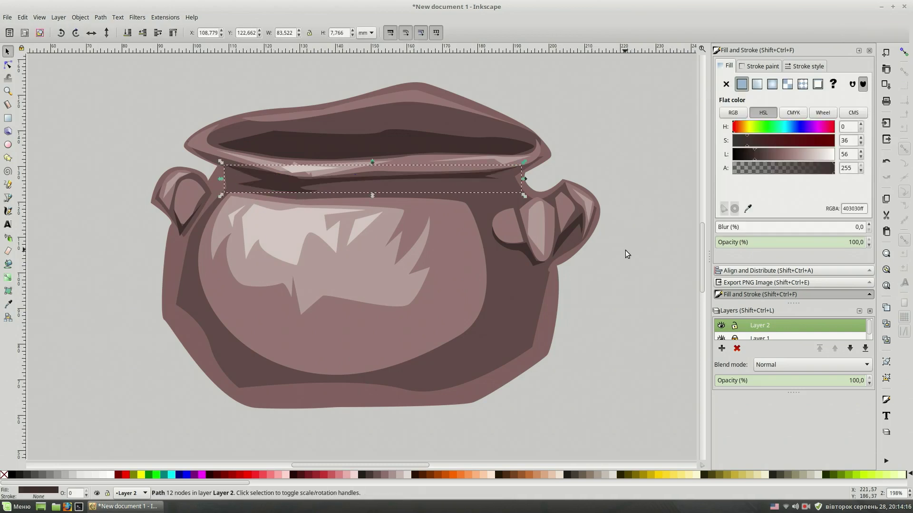
{"action": "left_click", "coordinate": [626, 235]}
{"action": "key", "text": "b"}
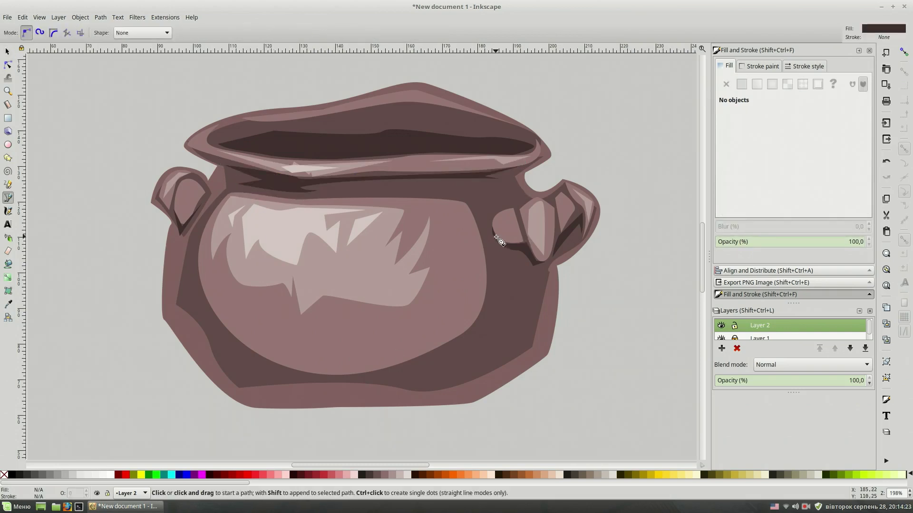
- Draw a dark crescent shadow down the right side of the pot body
{"action": "left_click", "coordinate": [498, 241]}
{"action": "left_click", "coordinate": [499, 288]}
{"action": "left_click", "coordinate": [482, 331]}
{"action": "left_click", "coordinate": [380, 378]}
{"action": "left_click", "coordinate": [502, 331]}
{"action": "left_click_drag", "start_coordinate": [518, 304], "coordinate": [530, 299]}
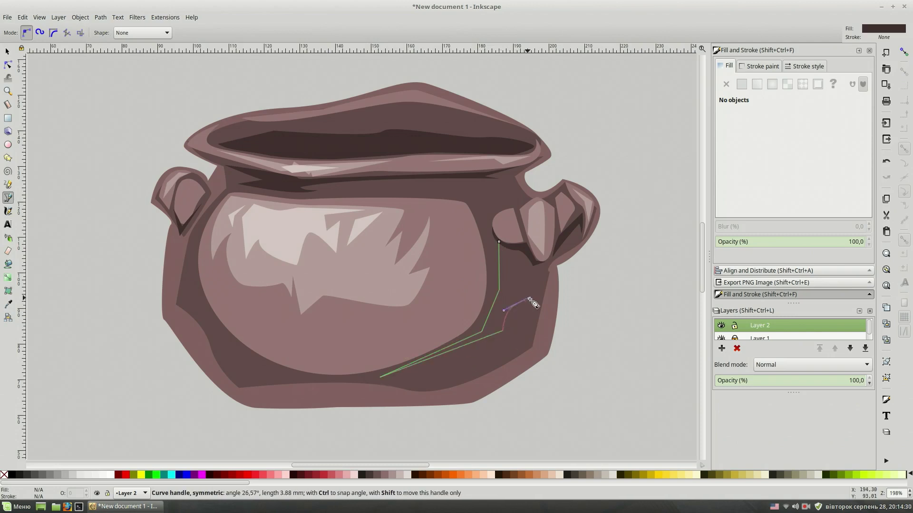
{"action": "left_click", "coordinate": [498, 242]}
{"action": "key", "text": "s"}
{"action": "left_click", "coordinate": [652, 332]}
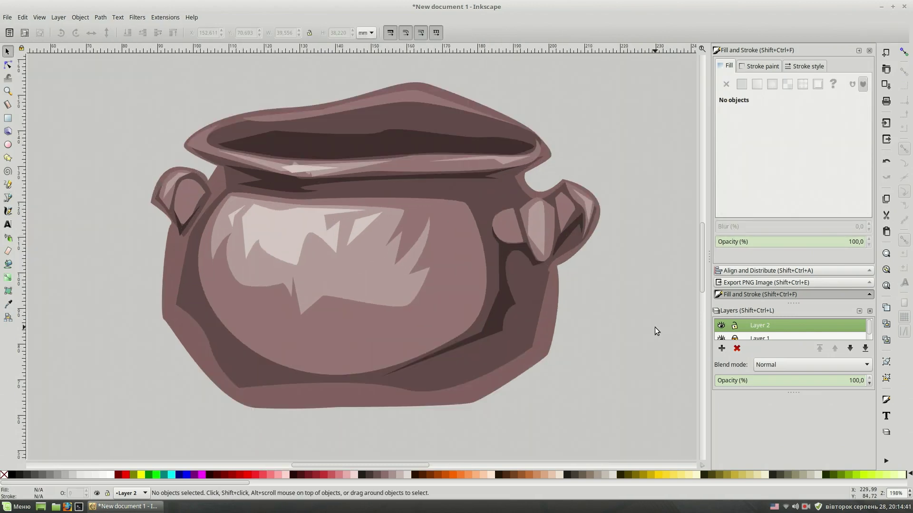
- Draw a matching crescent shadow down the left side of the body, then zoom out
{"action": "key", "text": "b"}
{"action": "left_click", "coordinate": [198, 233]}
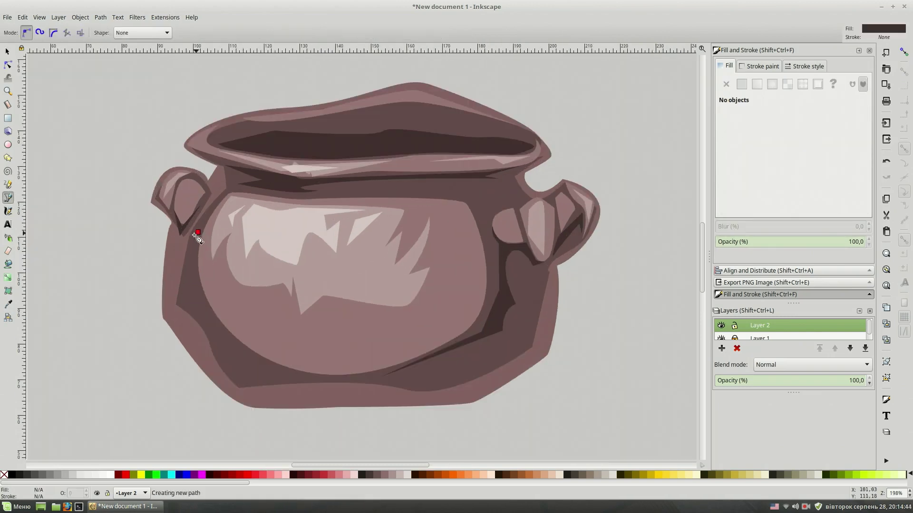
{"action": "left_click_drag", "start_coordinate": [249, 363], "coordinate": [256, 366]}
{"action": "left_click", "coordinate": [188, 297]}
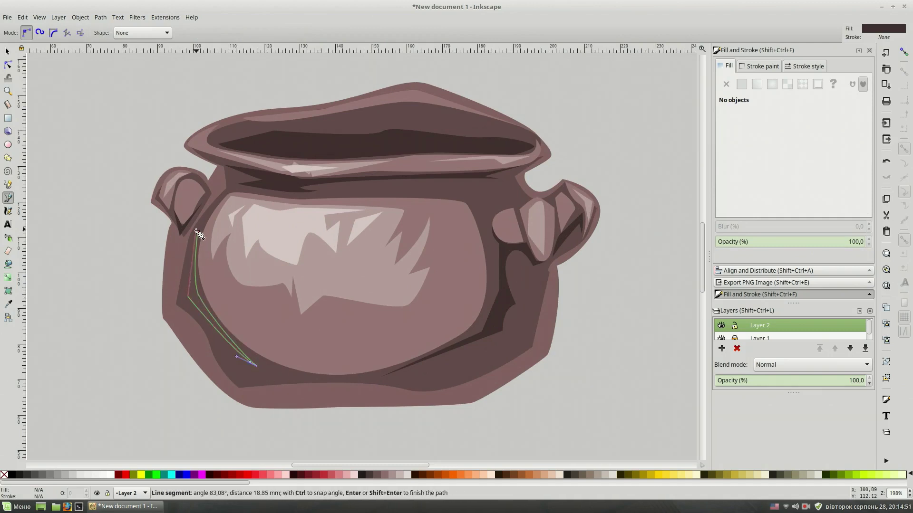
{"action": "left_click", "coordinate": [198, 233]}
{"action": "key", "text": "s"}
{"action": "left_click", "coordinate": [639, 332]}
{"action": "key", "text": "minus"}
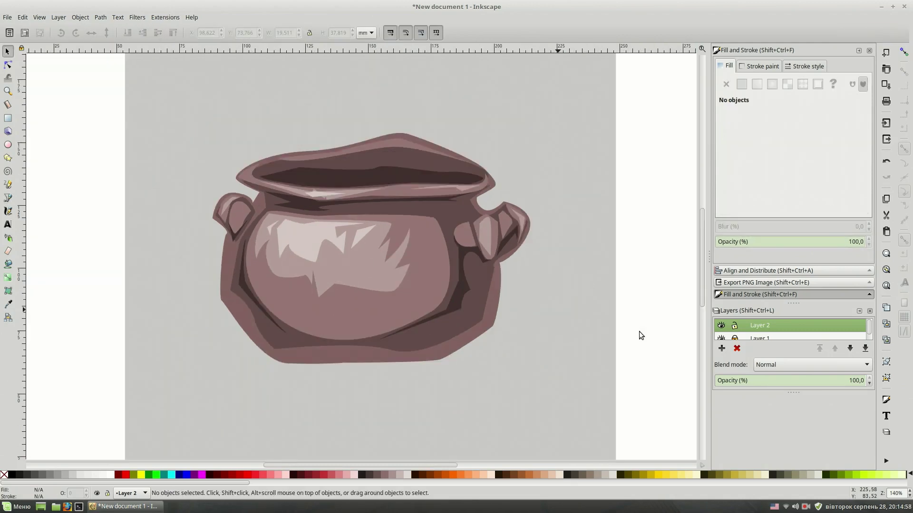
{"action": "key", "text": "space"}
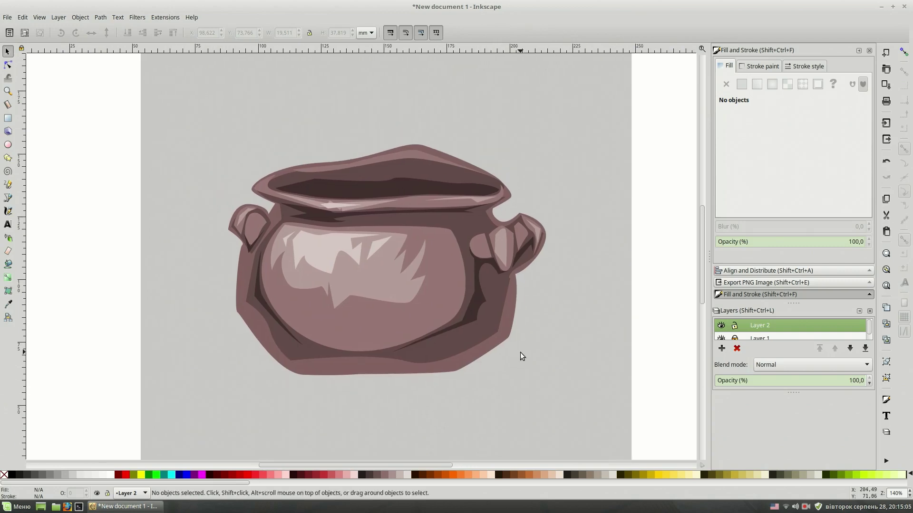
- Pick a light highlight colour and draw three highlights on the right handle and its tip
{"action": "scroll", "coordinate": [520, 353], "scroll_direction": "up", "scroll_amount": 2}
{"action": "key", "text": "d"}
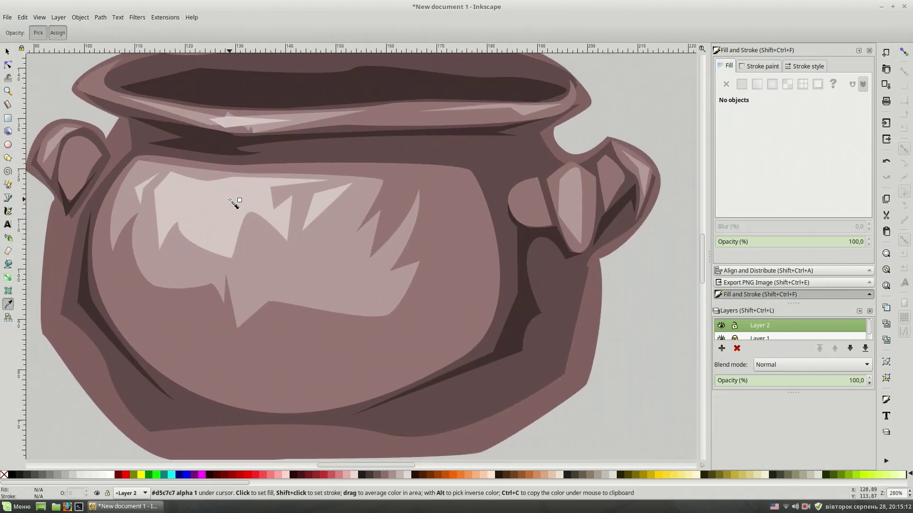
{"action": "key", "text": "b"}
{"action": "left_click", "coordinate": [563, 180]}
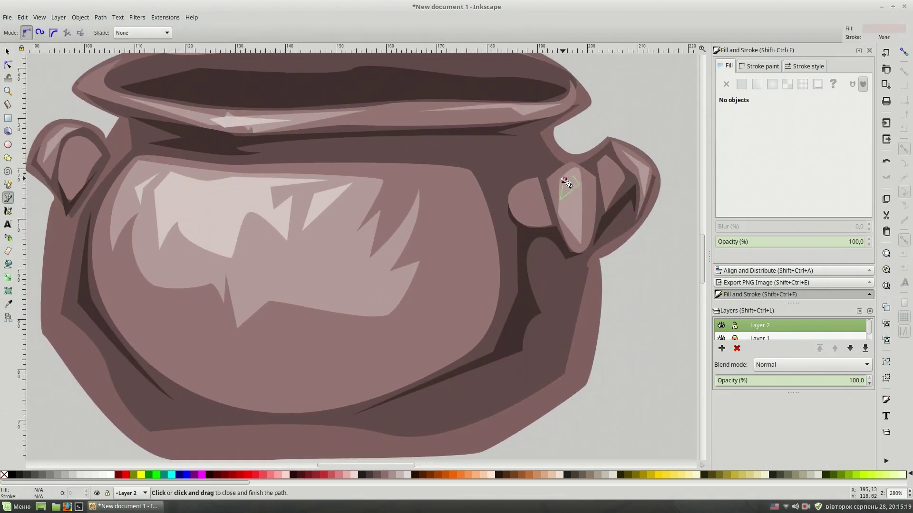
{"action": "left_click", "coordinate": [564, 181]}
{"action": "left_click", "coordinate": [538, 188]}
{"action": "left_click", "coordinate": [538, 188]}
{"action": "left_click", "coordinate": [606, 165]}
{"action": "left_click", "coordinate": [600, 172]}
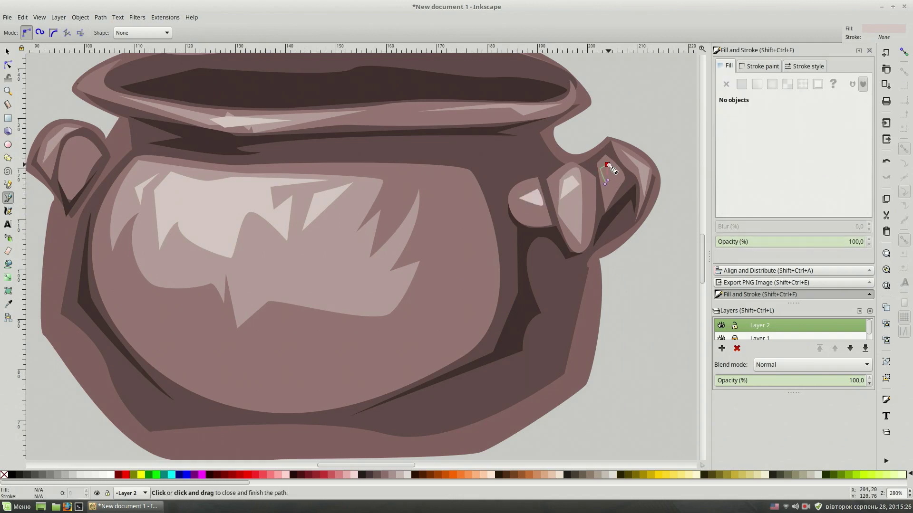
{"action": "left_click", "coordinate": [625, 154]}
{"action": "left_click", "coordinate": [626, 154]}
- Add two small light highlights on the rim
{"action": "scroll", "coordinate": [476, 157], "scroll_direction": "up", "scroll_amount": 2}
{"action": "scroll", "coordinate": [475, 157], "scroll_direction": "left", "scroll_amount": 3}
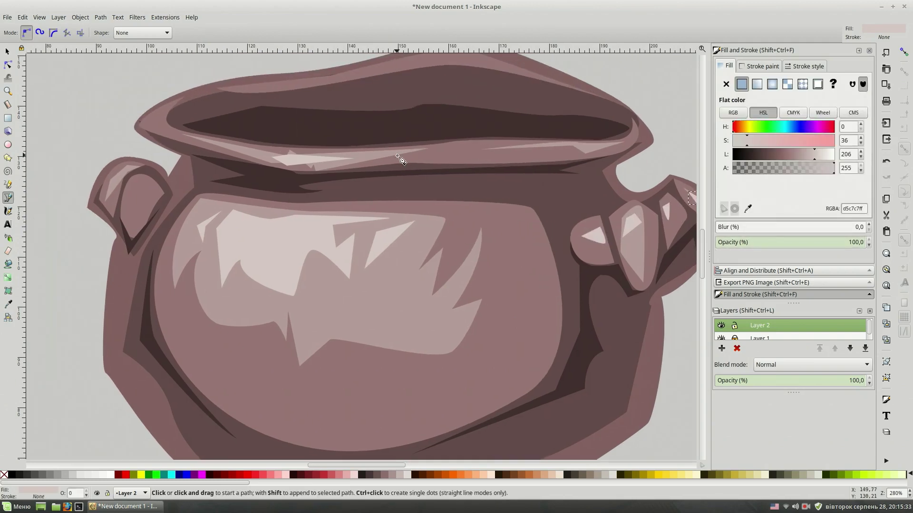
{"action": "left_click", "coordinate": [371, 156]}
{"action": "left_click", "coordinate": [372, 156]}
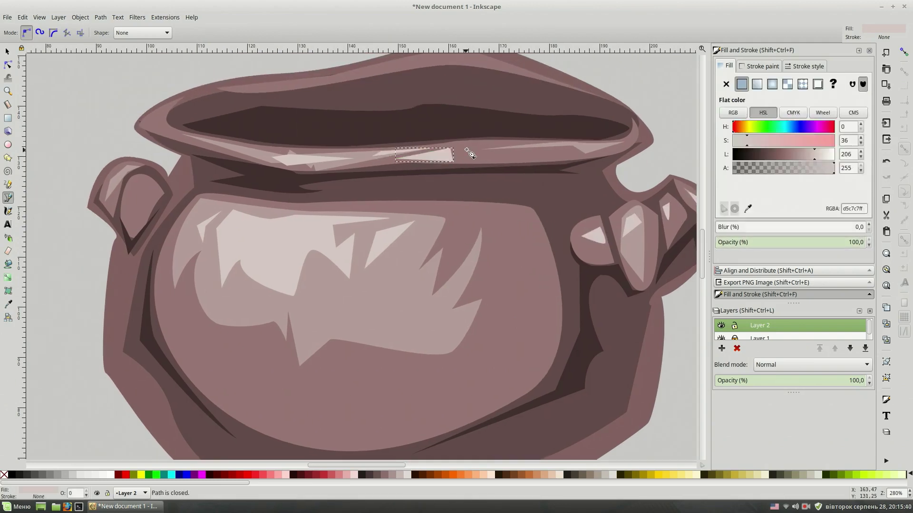
{"action": "left_click", "coordinate": [463, 148]}
{"action": "left_click", "coordinate": [485, 149]}
- Draw two pale highlight facets on the left handle
{"action": "left_click", "coordinate": [146, 177]}
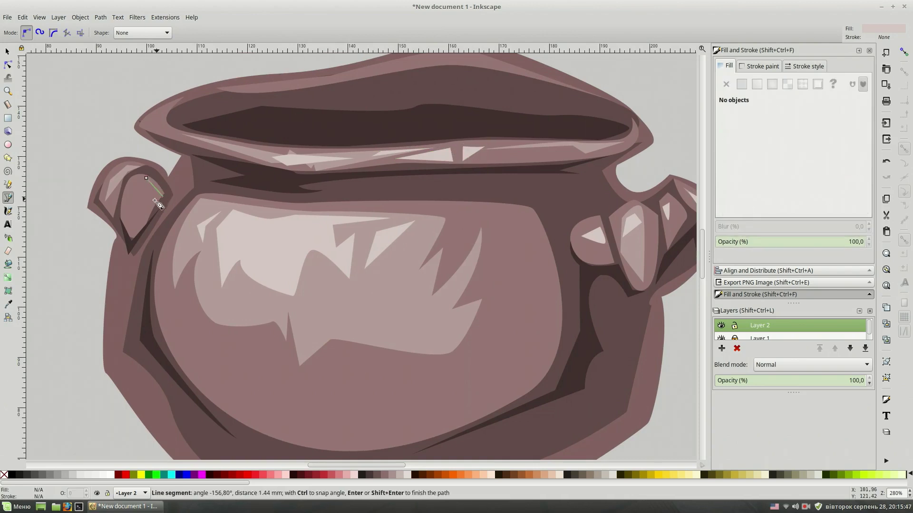
{"action": "left_click", "coordinate": [146, 178]}
{"action": "left_click", "coordinate": [136, 167]}
{"action": "scroll", "coordinate": [383, 279], "scroll_direction": "down", "scroll_amount": 1}
{"action": "scroll", "coordinate": [383, 279], "scroll_direction": "down", "scroll_amount": 1}
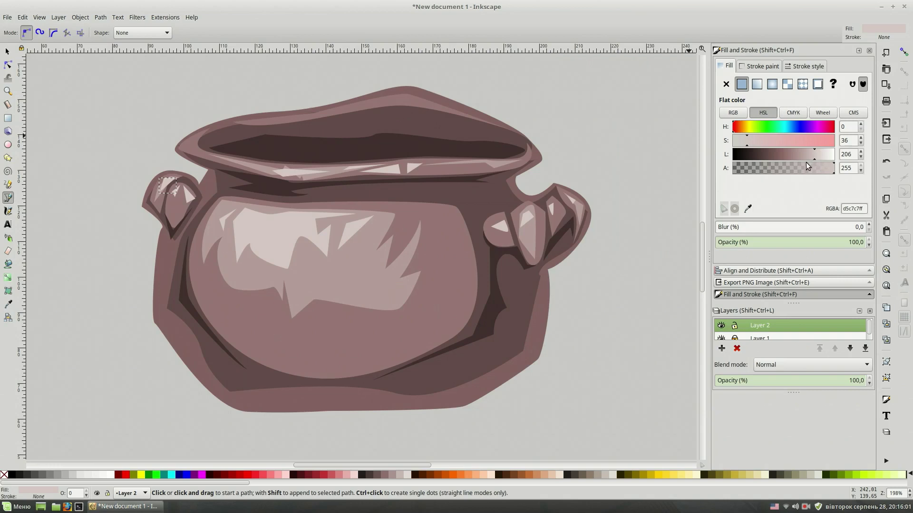
{"action": "key", "text": "Escape"}
- Add a light highlight and a white triangular glint on the upper pot body
{"action": "left_click", "coordinate": [251, 214]}
{"action": "left_click", "coordinate": [241, 236]}
{"action": "left_click", "coordinate": [260, 231]}
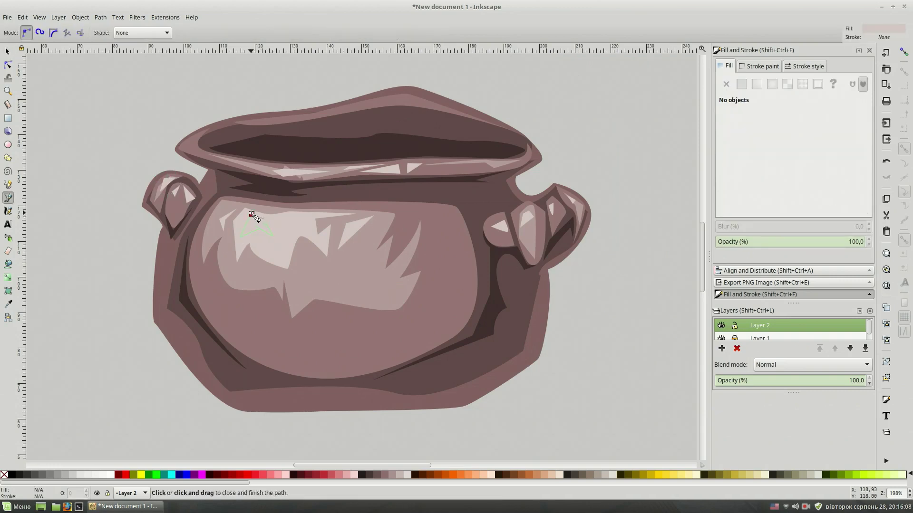
{"action": "left_click", "coordinate": [252, 214]}
{"action": "left_click", "coordinate": [282, 220]}
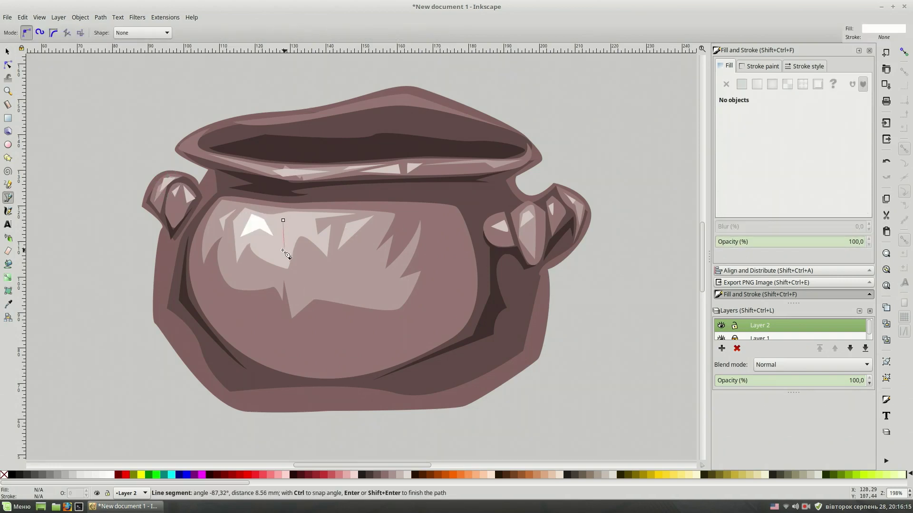
{"action": "left_click", "coordinate": [282, 248]}
- Draw two white glint highlights along the front of the rim
{"action": "left_click", "coordinate": [301, 217]}
{"action": "left_click", "coordinate": [291, 174]}
{"action": "left_click", "coordinate": [305, 172]}
{"action": "left_click", "coordinate": [291, 173]}
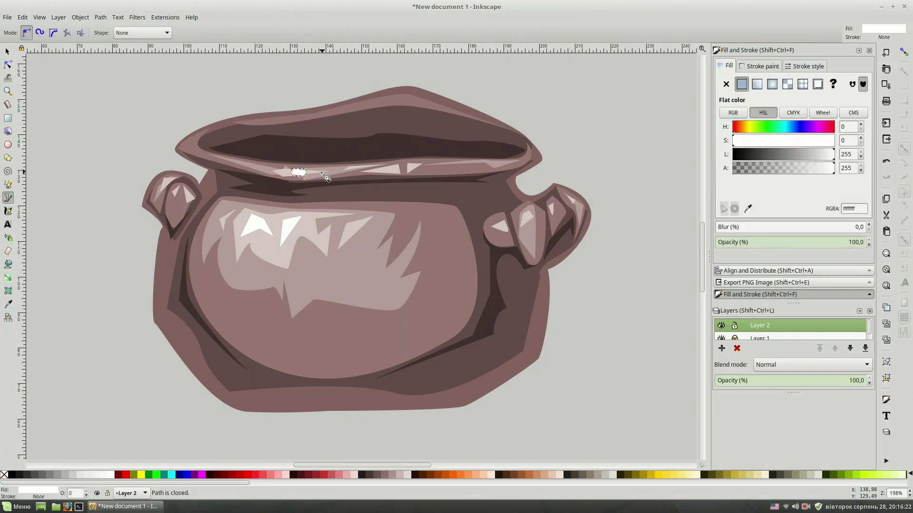
{"action": "left_click", "coordinate": [319, 170]}
{"action": "left_click", "coordinate": [341, 168]}
- Draw a mid-grey cast-shadow shape along the cauldron's lower-right edge and bottom
{"action": "scroll", "coordinate": [547, 356], "scroll_direction": "down", "scroll_amount": 1}
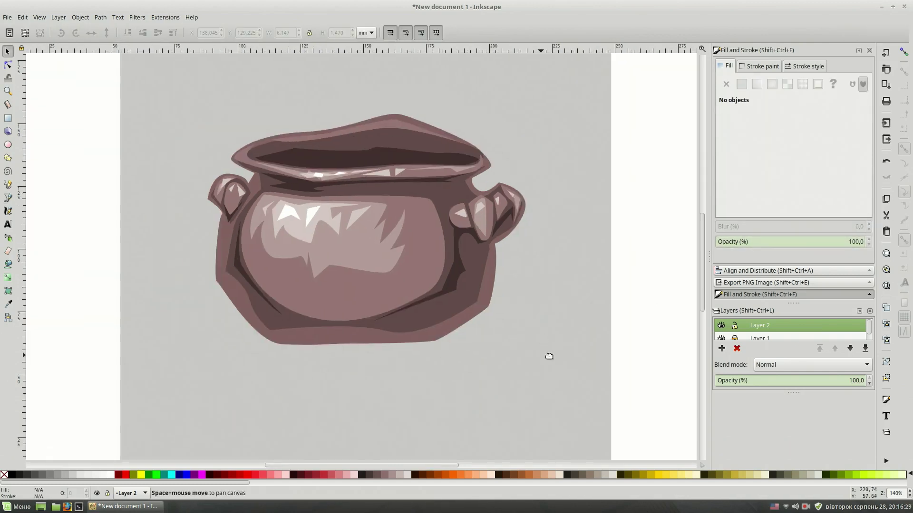
{"action": "scroll", "coordinate": [559, 358], "scroll_direction": "down", "scroll_amount": 2}
{"action": "scroll", "coordinate": [559, 358], "scroll_direction": "up", "scroll_amount": 2}
{"action": "scroll", "coordinate": [559, 358], "scroll_direction": "up", "scroll_amount": 1}
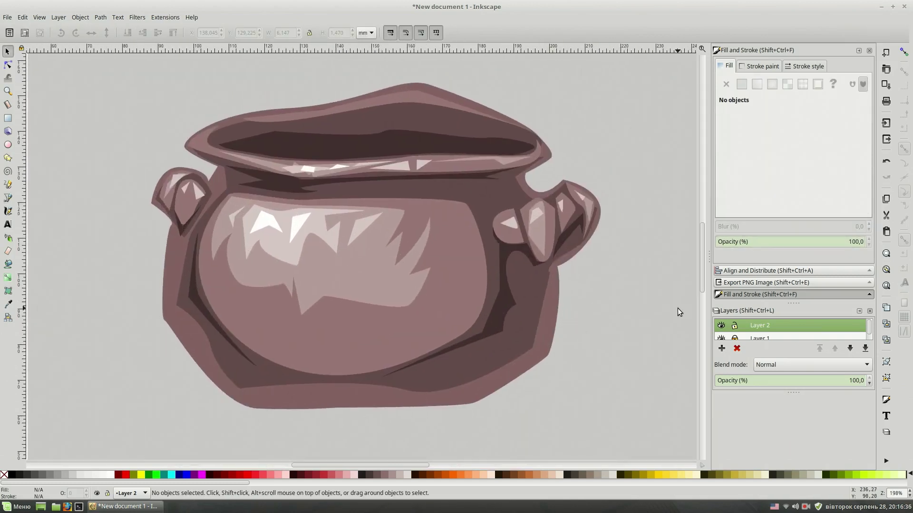
{"action": "key", "text": "b"}
{"action": "left_click", "coordinate": [555, 265]}
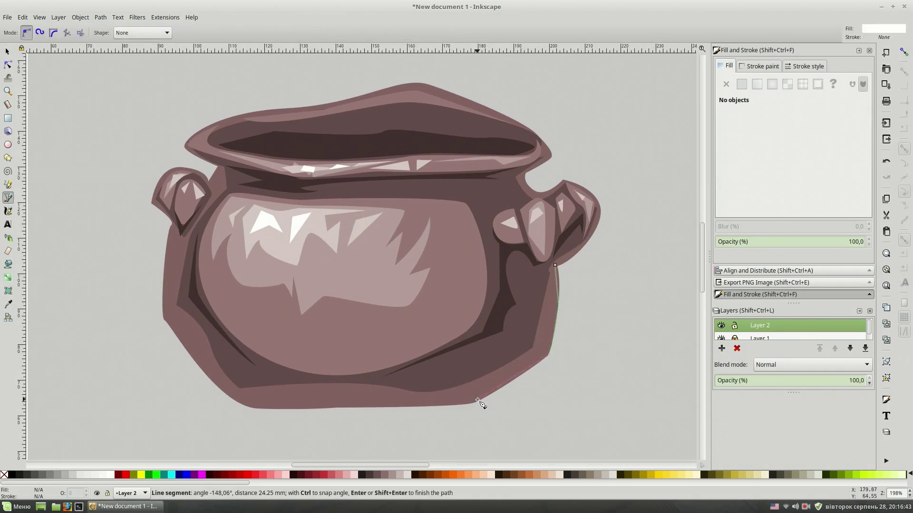
{"action": "left_click", "coordinate": [477, 401]}
{"action": "left_click", "coordinate": [403, 405]}
{"action": "left_click", "coordinate": [490, 384]}
{"action": "left_click", "coordinate": [542, 349]}
{"action": "left_click", "coordinate": [552, 304]}
{"action": "left_click", "coordinate": [555, 265]}
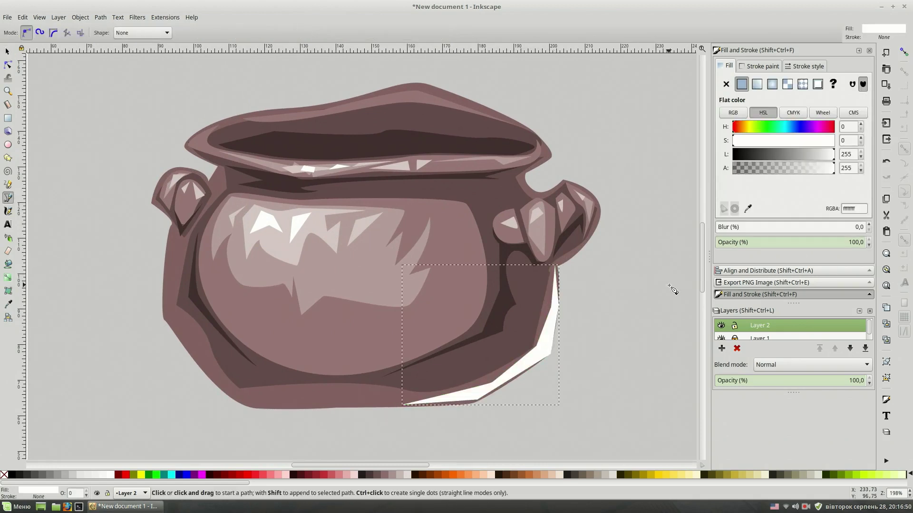
{"action": "key", "text": "d"}
{"action": "left_click_drag", "start_coordinate": [793, 157], "coordinate": [778, 154]}
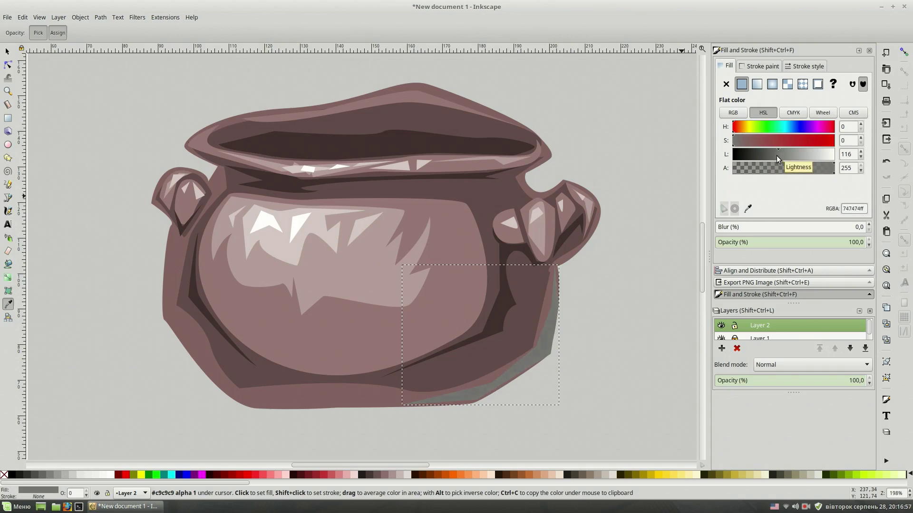
{"action": "key", "text": "s"}
- Add closed shadow shapes beside the rim's right side and on the right handle
{"action": "left_click", "coordinate": [679, 318]}
{"action": "key", "text": "b"}
{"action": "left_click", "coordinate": [538, 136]}
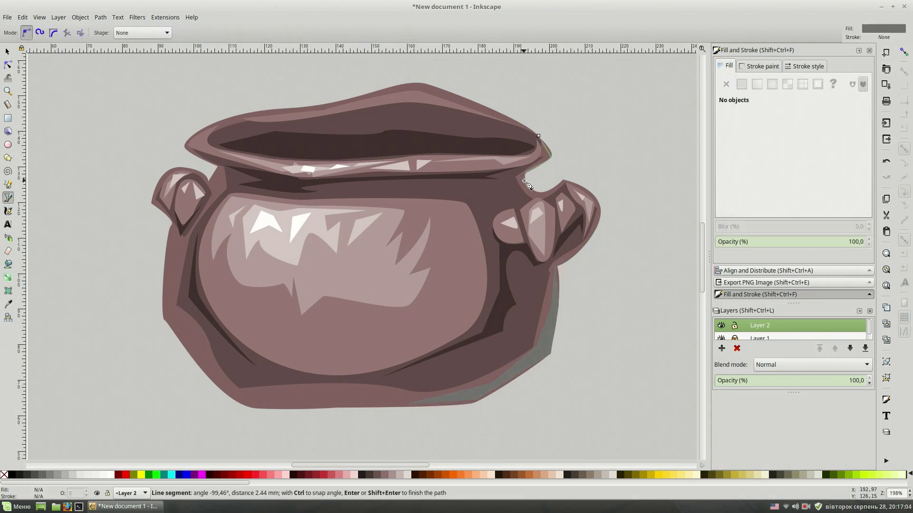
{"action": "left_click", "coordinate": [538, 136]}
{"action": "left_click", "coordinate": [583, 188]}
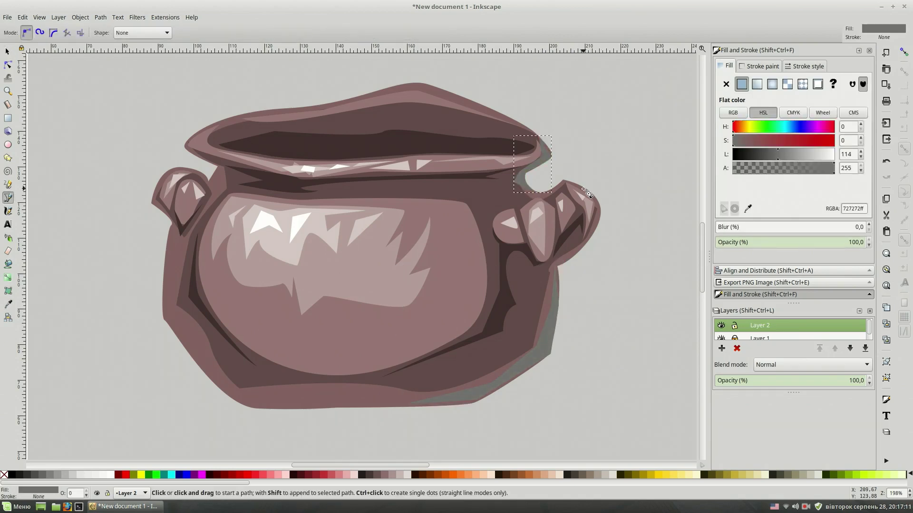
{"action": "left_click", "coordinate": [583, 188]}
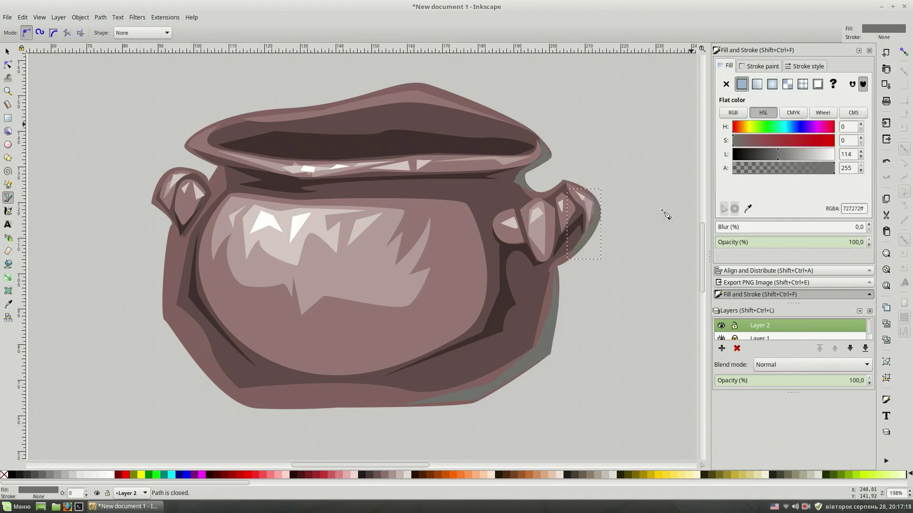
{"action": "left_click_drag", "start_coordinate": [629, 162], "coordinate": [620, 168]}
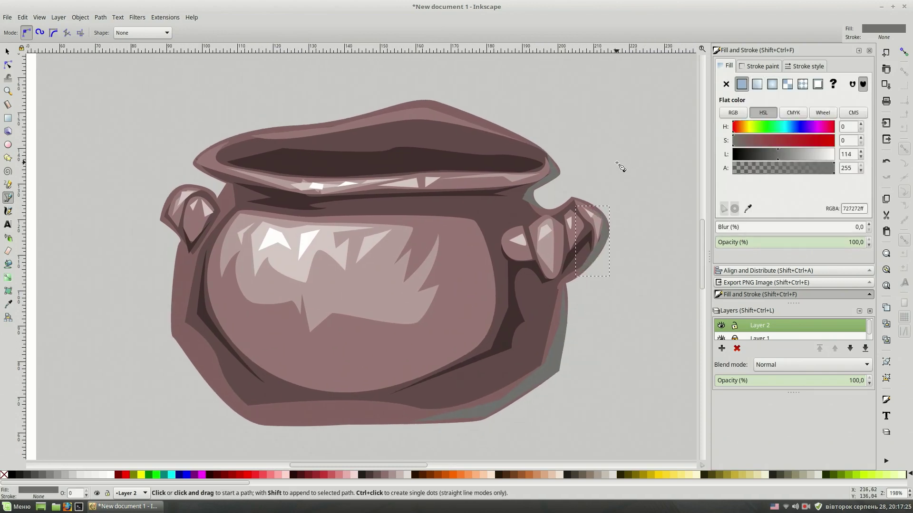
{"action": "key", "text": "Escape"}
{"action": "left_click_drag", "start_coordinate": [601, 129], "coordinate": [598, 153]}
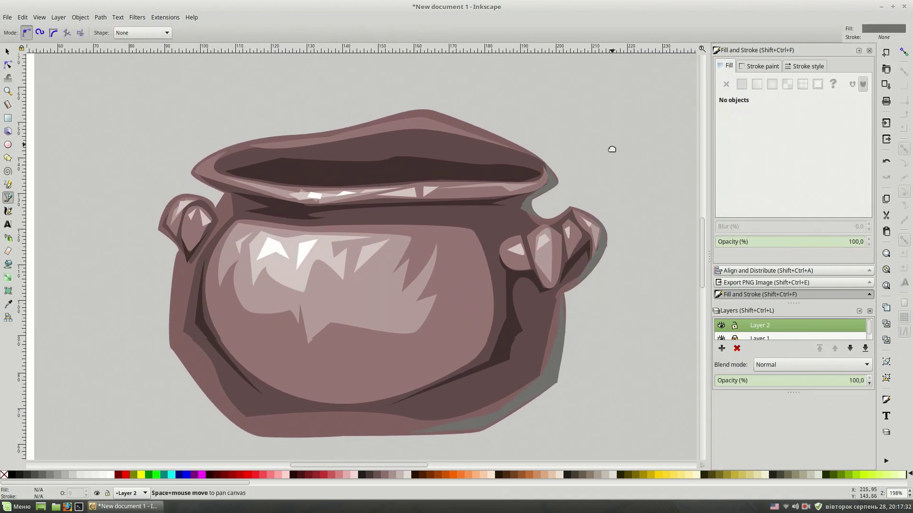
- Outline the lime-green potion across the pot opening with looping steam tendrils above the rim
{"action": "left_click", "coordinate": [231, 186]}
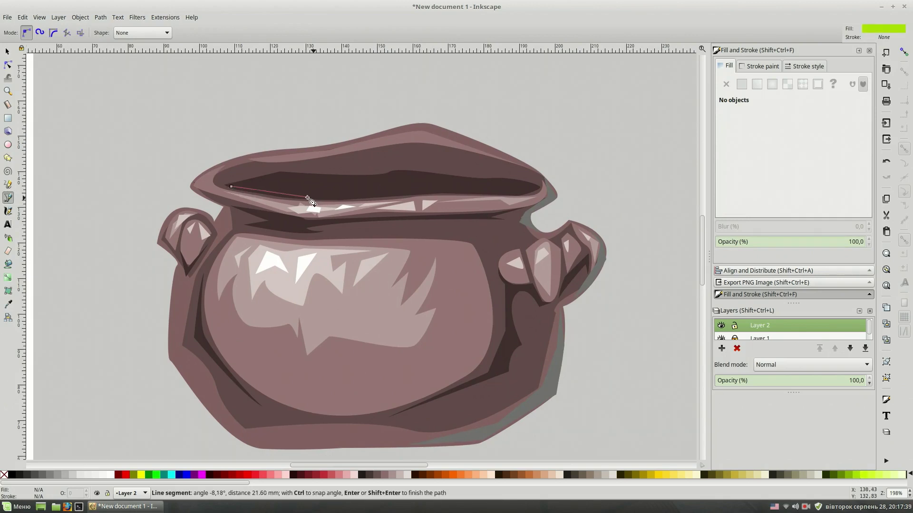
{"action": "left_click", "coordinate": [308, 197]}
{"action": "left_click", "coordinate": [406, 195]}
{"action": "left_click", "coordinate": [464, 192]}
{"action": "left_click", "coordinate": [516, 195]}
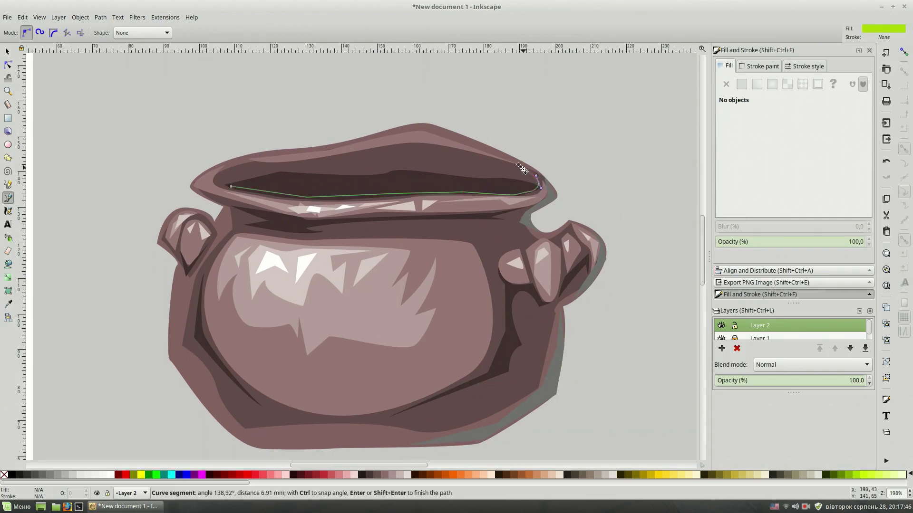
{"action": "left_click_drag", "start_coordinate": [504, 171], "coordinate": [521, 133]}
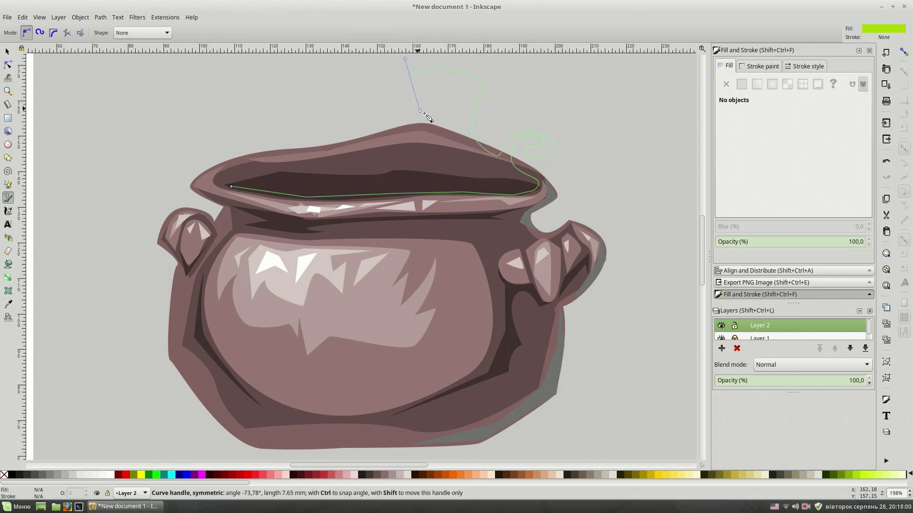
{"action": "mouse_move", "coordinate": [453, 106]}
{"action": "left_mouse_down"}
{"action": "mouse_move", "coordinate": [454, 116]}
{"action": "mouse_move", "coordinate": [468, 109]}
{"action": "left_mouse_up"}
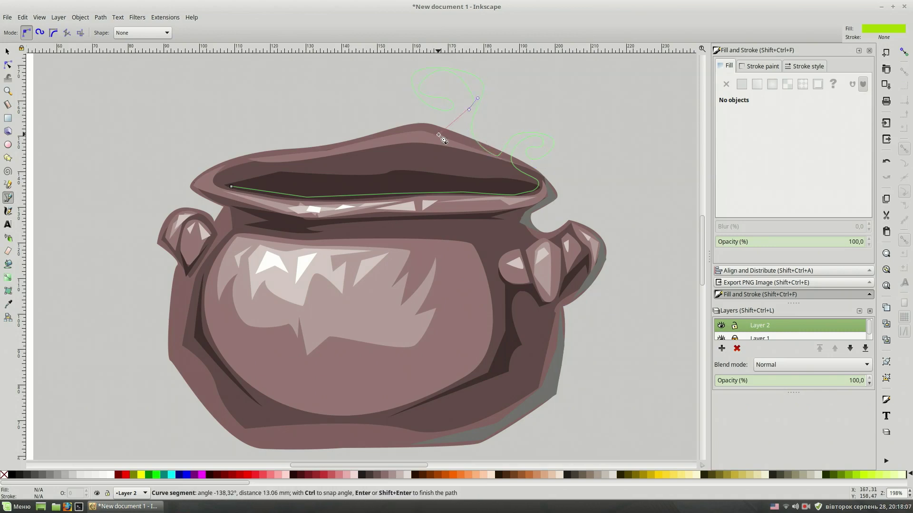
{"action": "scroll", "coordinate": [393, 89], "scroll_direction": "up", "scroll_amount": 3}
{"action": "scroll", "coordinate": [418, 92], "scroll_direction": "left", "scroll_amount": 2}
{"action": "mouse_move", "coordinate": [409, 99]}
{"action": "left_mouse_down"}
{"action": "mouse_move", "coordinate": [423, 127]}
{"action": "mouse_move", "coordinate": [380, 101]}
{"action": "left_mouse_up"}
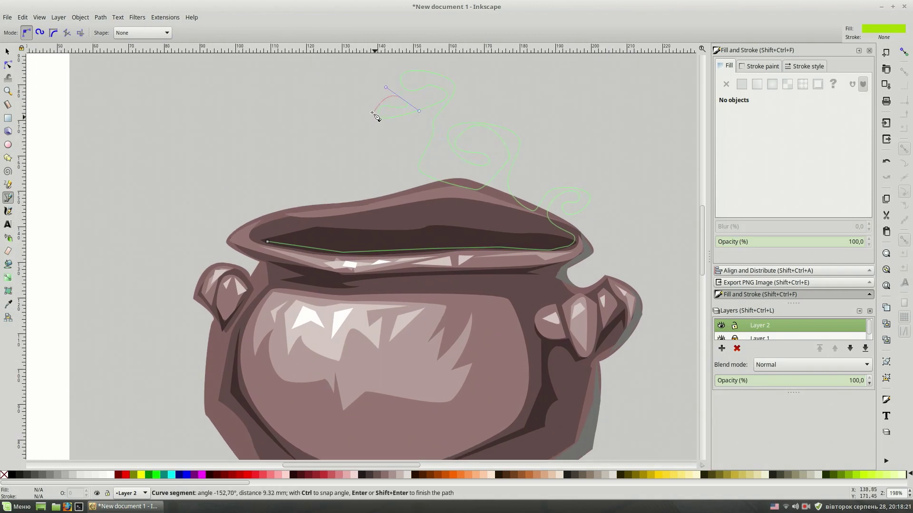
{"action": "double_click", "coordinate": [392, 130]}
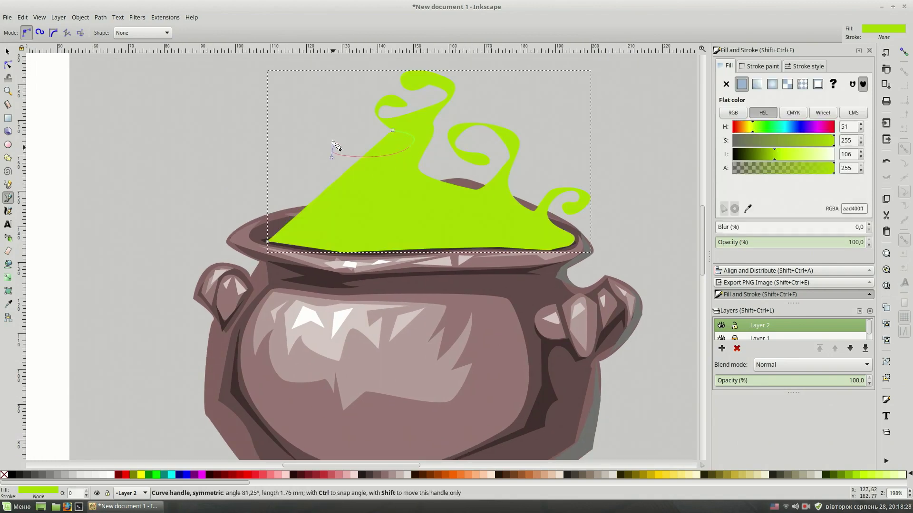
- Add a curling swirl on the potion's left side, then zoom out to view the cauldron
{"action": "left_click_drag", "start_coordinate": [333, 151], "coordinate": [331, 134]}
{"action": "left_click_drag", "start_coordinate": [315, 88], "coordinate": [317, 105]}
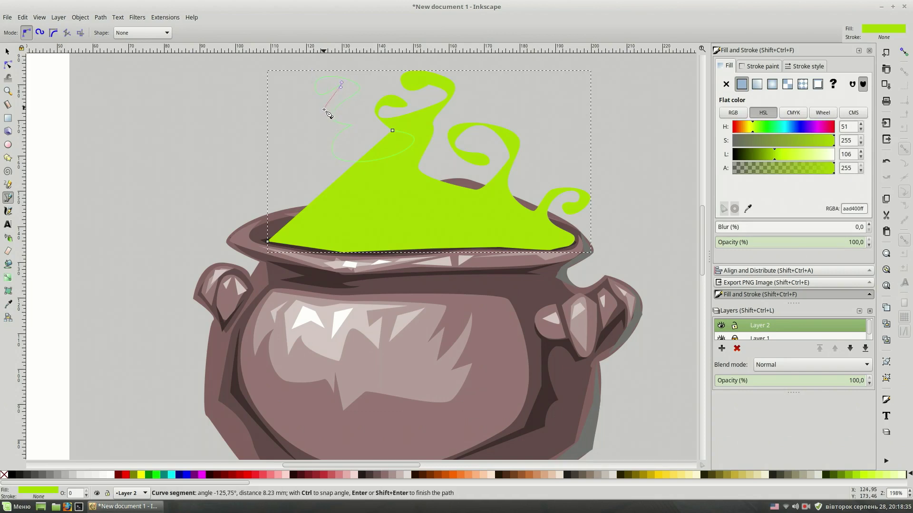
{"action": "left_click_drag", "start_coordinate": [285, 205], "coordinate": [290, 195]}
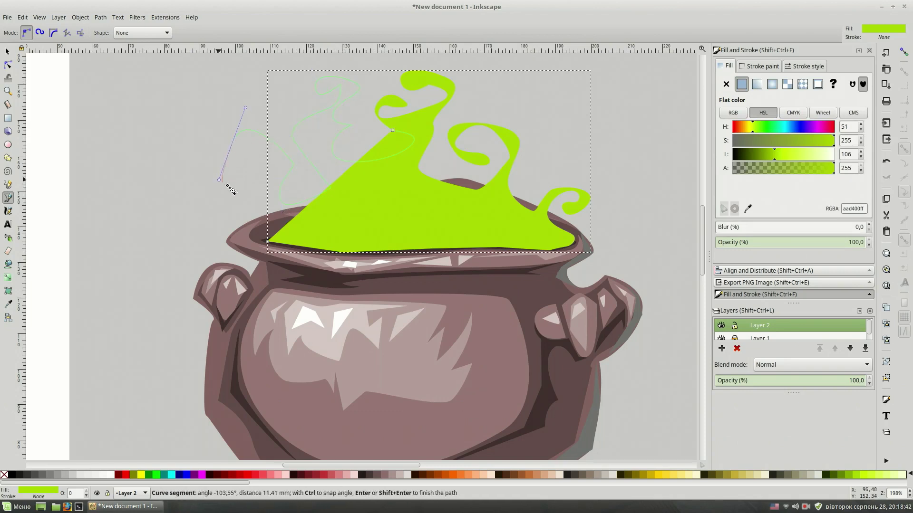
{"action": "left_click_drag", "start_coordinate": [247, 165], "coordinate": [242, 159]}
{"action": "left_click_drag", "start_coordinate": [265, 203], "coordinate": [283, 168]}
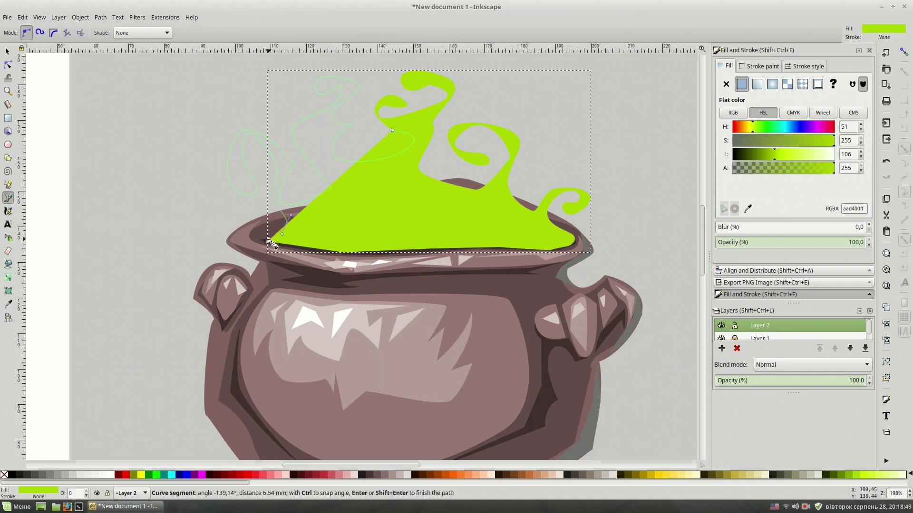
{"action": "left_click", "coordinate": [269, 241]}
{"action": "key", "text": "s"}
{"action": "key", "text": "Escape"}
{"action": "key", "text": "minus"}
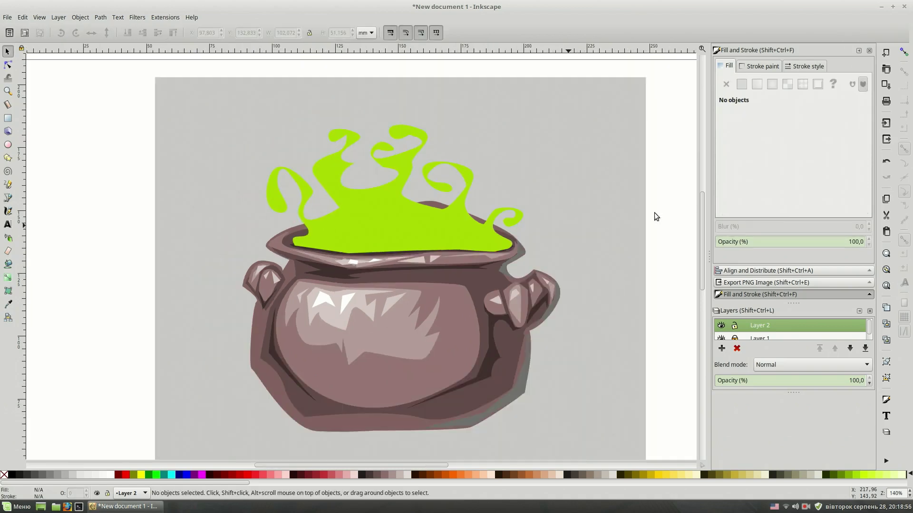
- Darken the back potion shape's fill to a deeper green
{"action": "left_click", "coordinate": [494, 235]}
{"action": "left_click", "coordinate": [779, 157]}
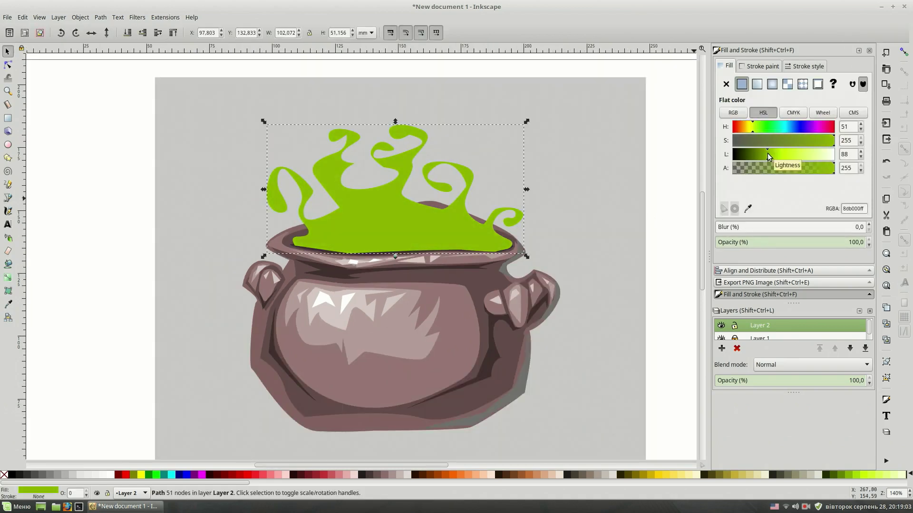
{"action": "left_click", "coordinate": [591, 310]}
{"action": "key", "text": "minus"}
{"action": "left_click_drag", "start_coordinate": [595, 102], "coordinate": [397, 314]}
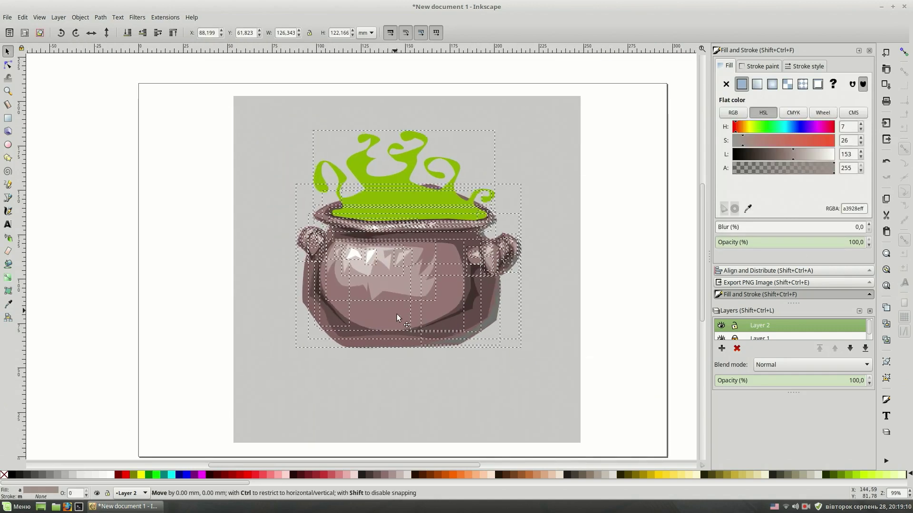
{"action": "left_click", "coordinate": [629, 241]}
{"action": "key", "text": "plus"}
{"action": "key", "text": "plus"}
- Draw a lighter green layer and a bright lime swirl layer inside the potion
{"action": "key", "text": "b"}
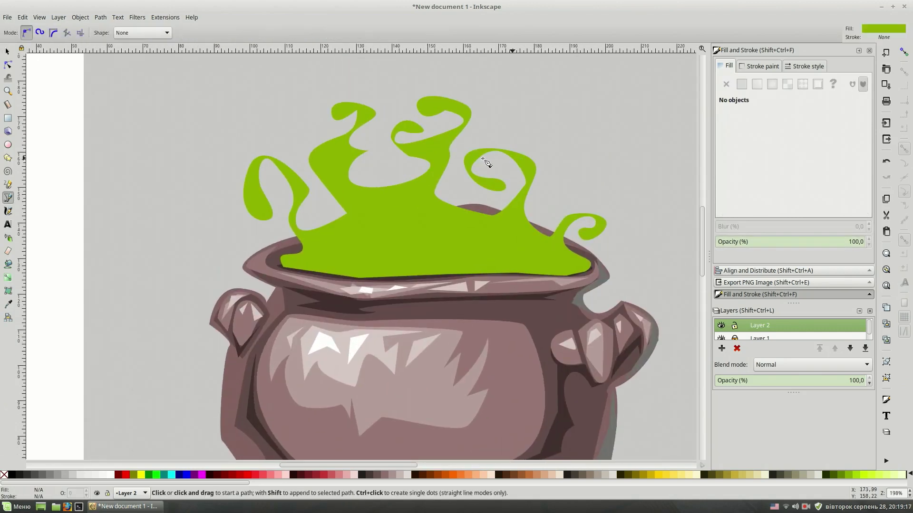
{"action": "left_click", "coordinate": [325, 272]}
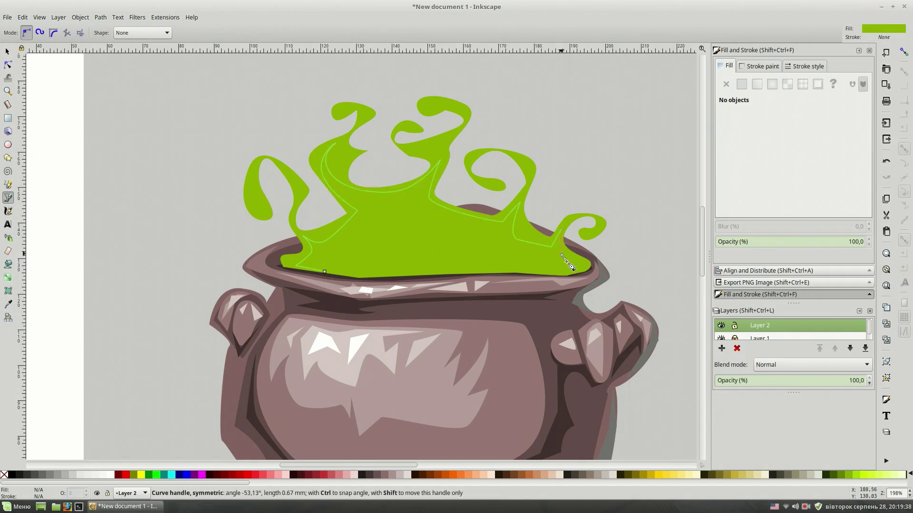
{"action": "left_click", "coordinate": [324, 272]}
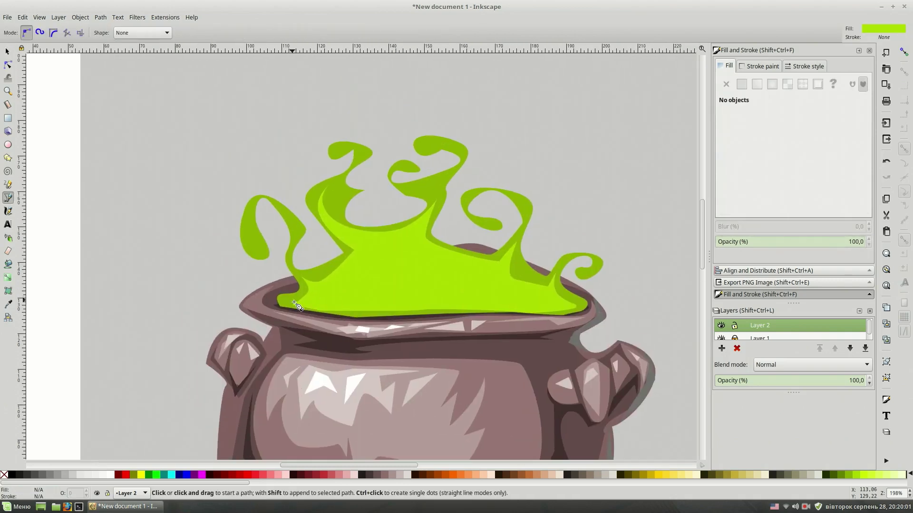
{"action": "left_click", "coordinate": [288, 306]}
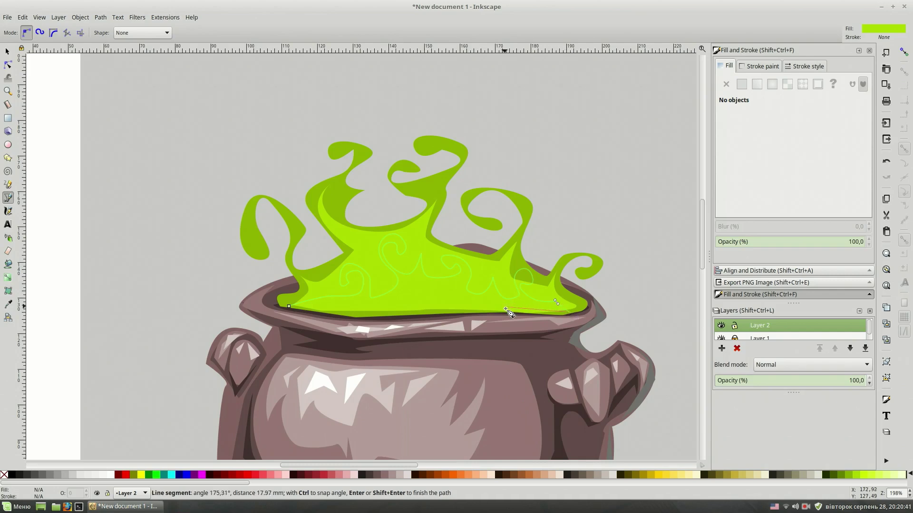
{"action": "left_click", "coordinate": [288, 307]}
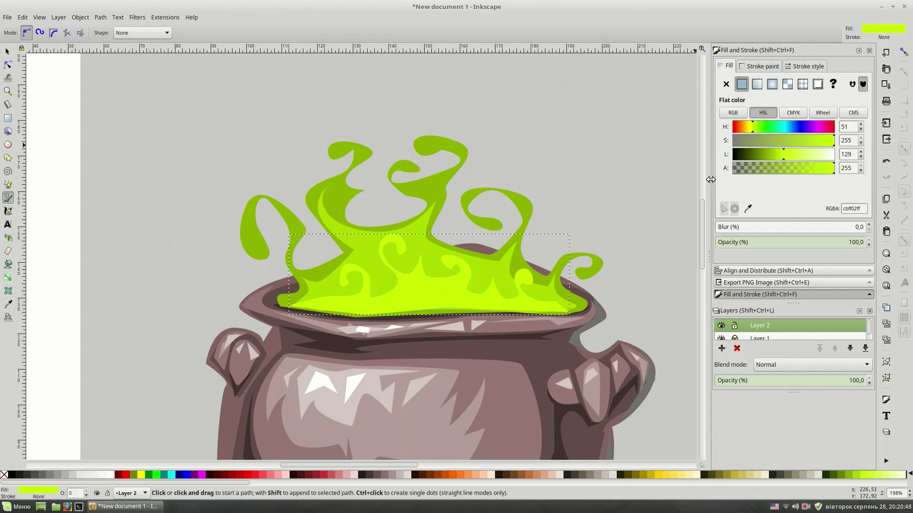
{"action": "key", "text": "Escape"}
- Add a pale yellow glow shape along the potion surface
{"action": "scroll", "coordinate": [442, 256], "scroll_direction": "down", "scroll_amount": 2}
{"action": "left_click", "coordinate": [297, 251]}
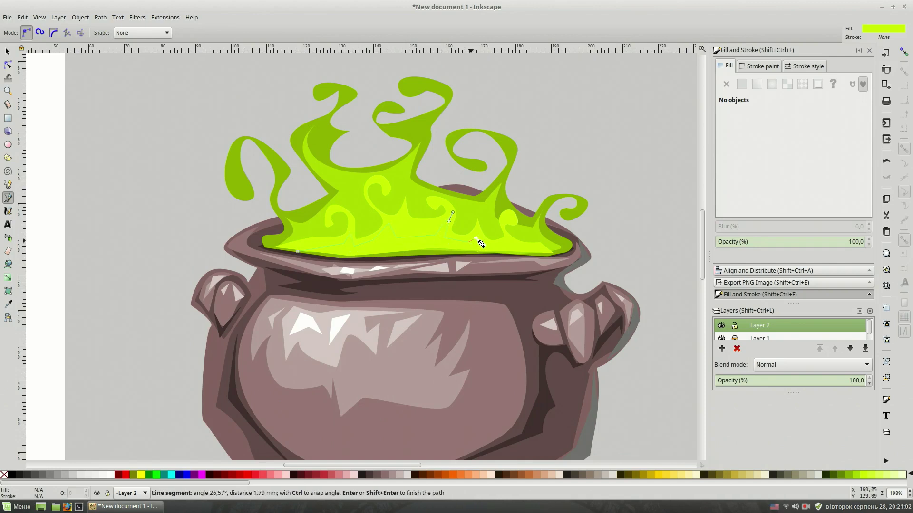
{"action": "left_click", "coordinate": [459, 250]}
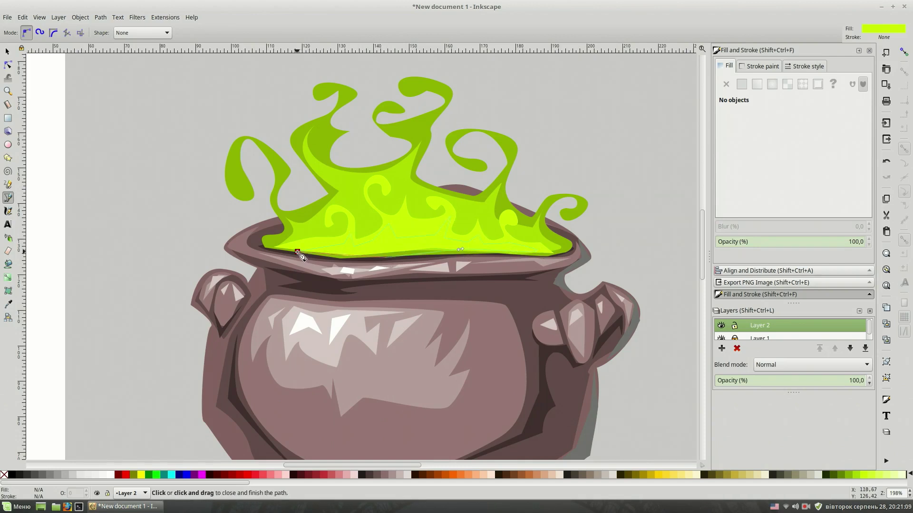
{"action": "left_click", "coordinate": [297, 252]}
{"action": "left_click_drag", "start_coordinate": [771, 128], "coordinate": [749, 127]}
- Lighten the flame glow to pure white and bring the potion back into view
{"action": "left_click", "coordinate": [820, 155]}
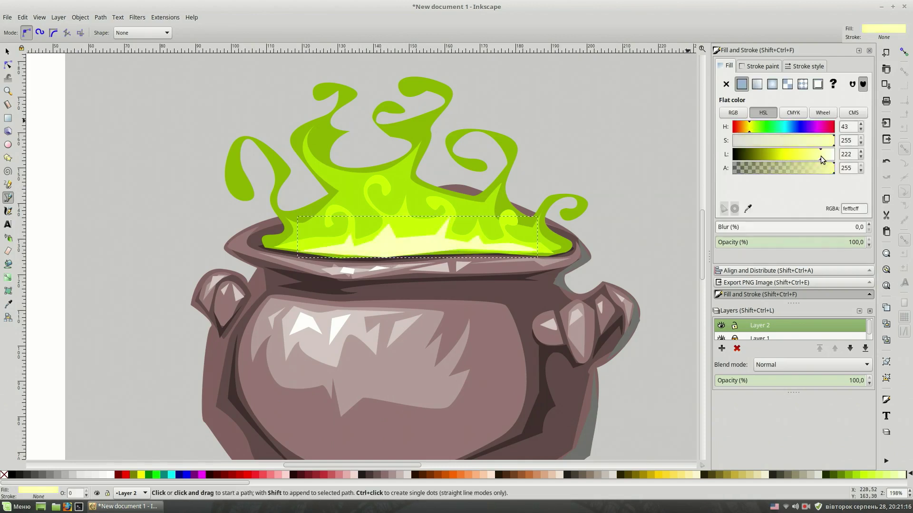
{"action": "left_click_drag", "start_coordinate": [826, 159], "coordinate": [836, 157]}
{"action": "key", "text": "Escape"}
{"action": "key", "text": "minus"}
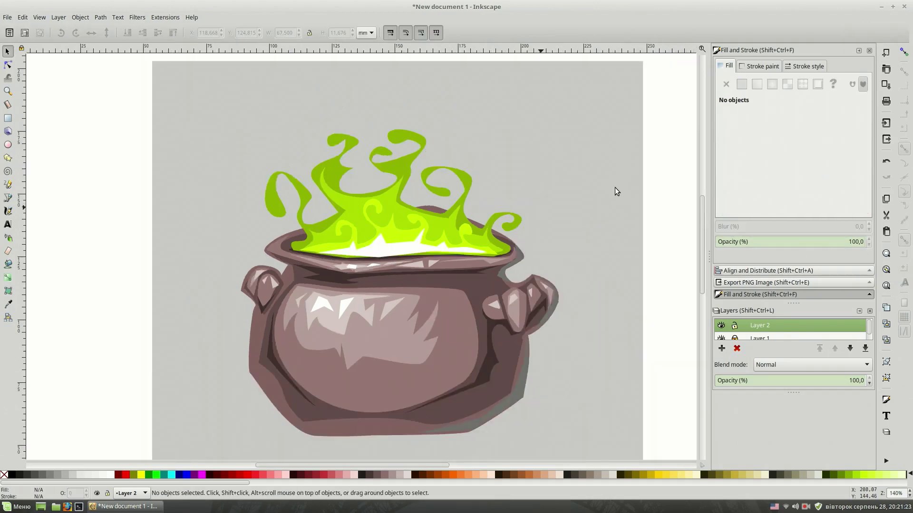
{"action": "key", "text": "minus"}
{"action": "key", "text": "plus"}
{"action": "key", "text": "plus"}
{"action": "key", "text": "space"}
{"action": "left_click_drag", "start_coordinate": [576, 175], "coordinate": [560, 199]}
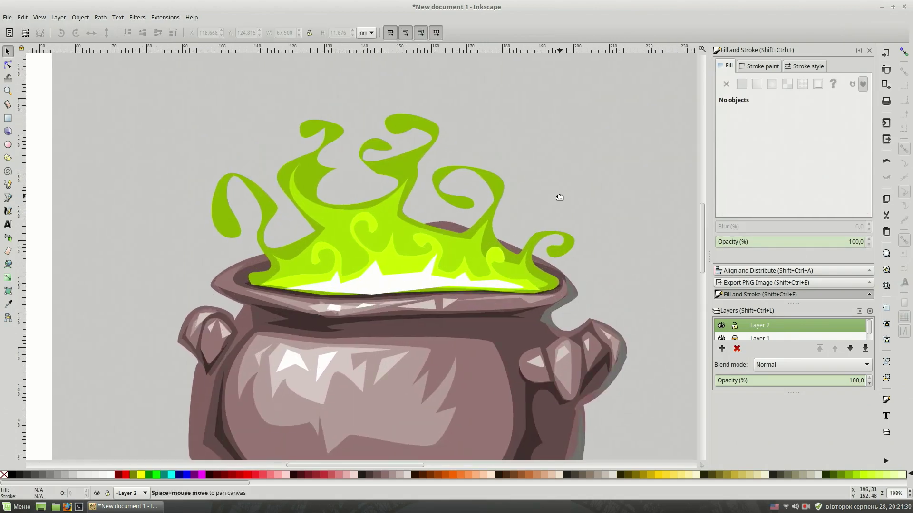
- Draw a first small droplet and give it the potion's lime green with the Dropper
{"action": "key", "text": "b"}
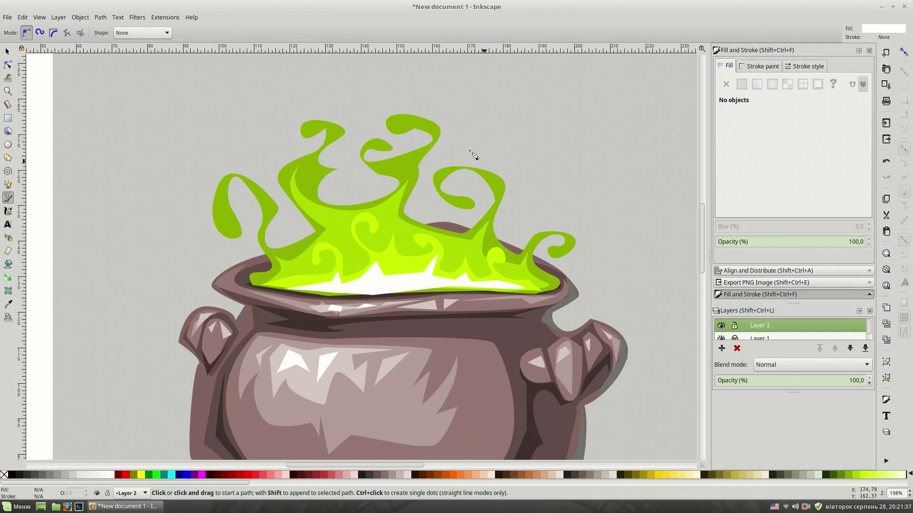
{"action": "left_click", "coordinate": [346, 236]}
{"action": "key", "text": "Return"}
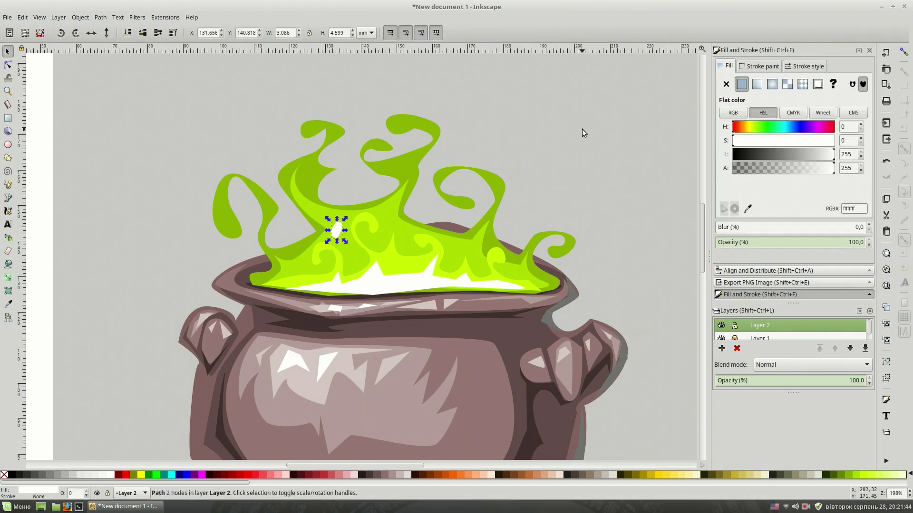
{"action": "key", "text": "d"}
{"action": "left_click", "coordinate": [404, 264]}
{"action": "key", "text": "s"}
{"action": "left_click", "coordinate": [559, 129]}
{"action": "key", "text": "b"}
- Draw more lime droplet blobs above the flames, high up, right and left
{"action": "left_click", "coordinate": [383, 185]}
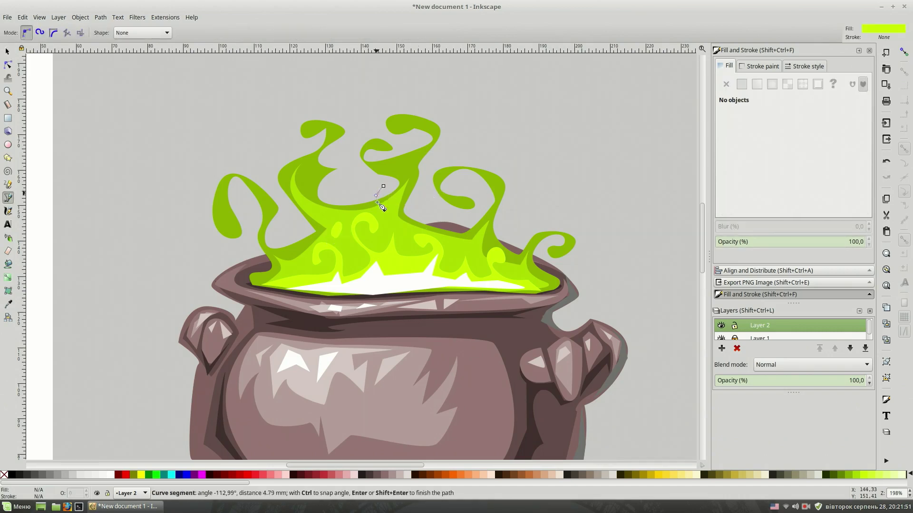
{"action": "left_click", "coordinate": [383, 186]}
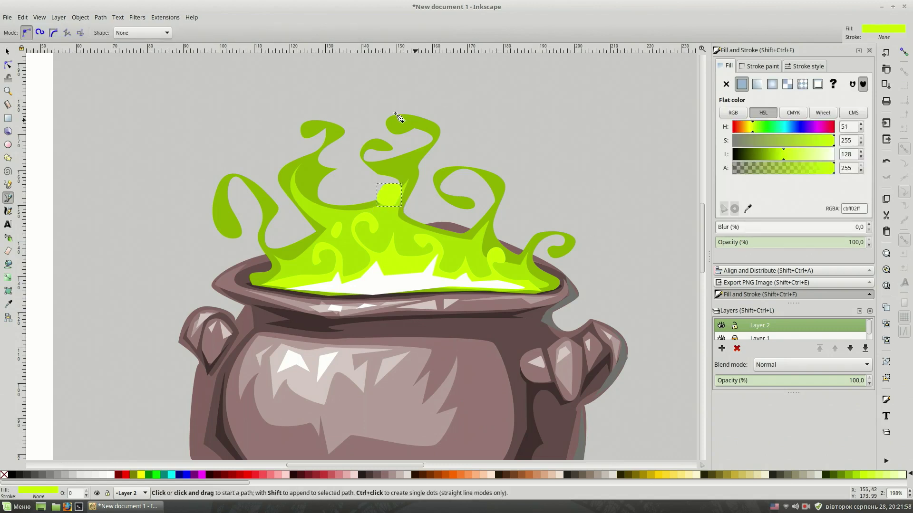
{"action": "left_click", "coordinate": [359, 93]}
{"action": "left_click", "coordinate": [359, 93]}
{"action": "left_click", "coordinate": [464, 139]}
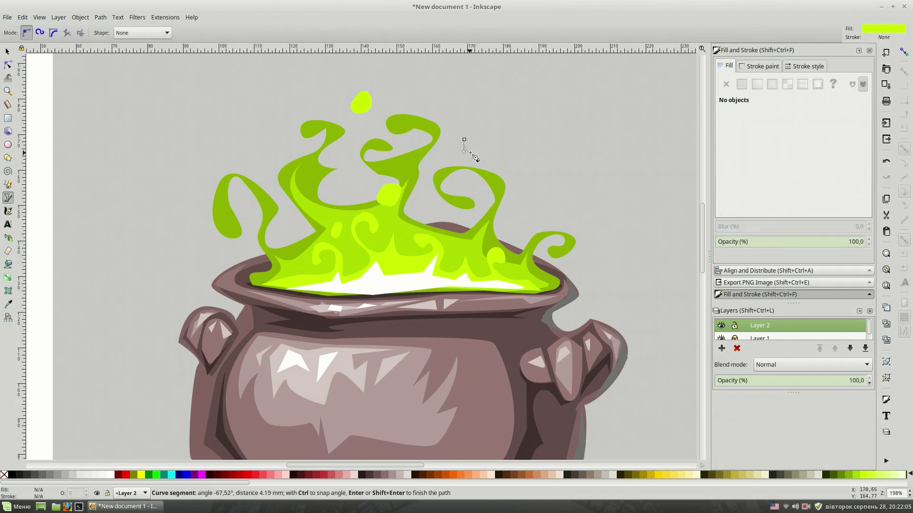
{"action": "left_click", "coordinate": [464, 139]}
{"action": "left_click", "coordinate": [288, 238]}
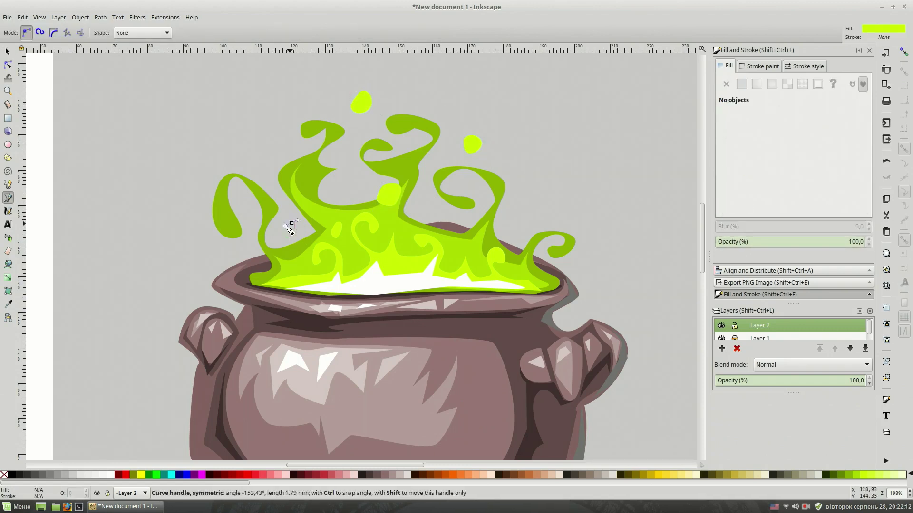
{"action": "left_click", "coordinate": [288, 237]}
{"action": "key", "text": "s"}
- Duplicate a lime droplet beside the right flame and shrink the small droplet slightly
{"action": "left_click", "coordinate": [600, 162]}
{"action": "left_click", "coordinate": [393, 194]}
{"action": "key", "text": "ctrl+d"}
{"action": "left_click_drag", "start_coordinate": [393, 194], "coordinate": [528, 222]}
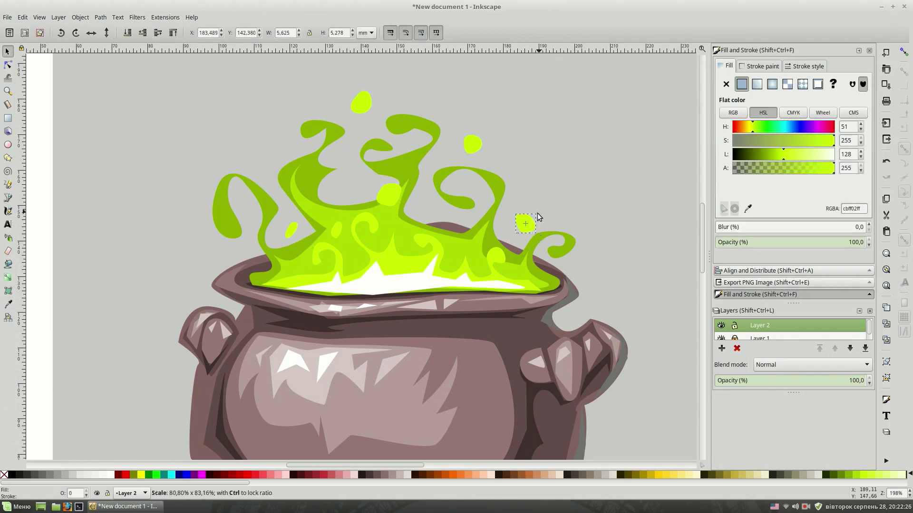
{"action": "left_click", "coordinate": [623, 181]}
{"action": "key", "text": "minus"}
{"action": "left_click", "coordinate": [311, 237]}
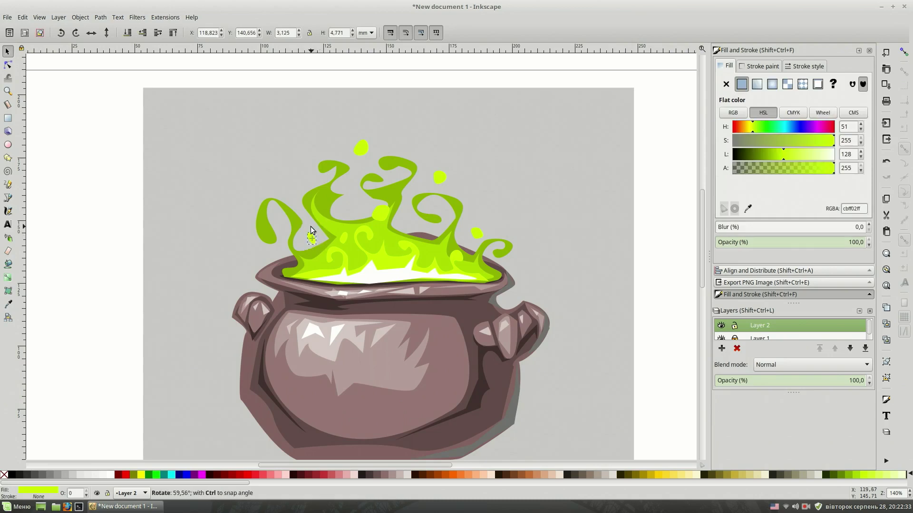
{"action": "left_click", "coordinate": [484, 156]}
- Draw a tiny pale-green droplet high above the potion
{"action": "key", "text": "b"}
{"action": "left_click", "coordinate": [412, 124]}
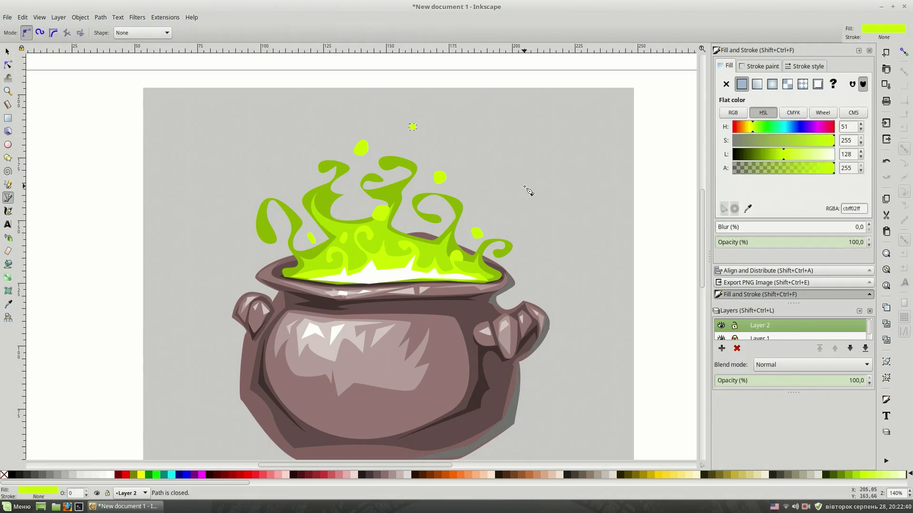
{"action": "key", "text": "s"}
{"action": "left_click", "coordinate": [412, 127]}
{"action": "left_click", "coordinate": [800, 154]}
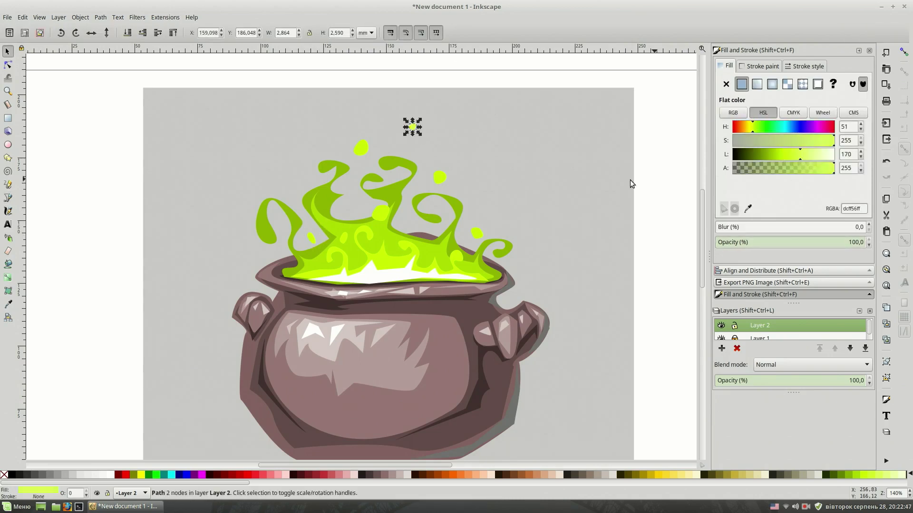
- Duplicate the pale droplet, shrink the copy and place it just above the flames
{"action": "key", "text": "ctrl+d"}
{"action": "mouse_move", "coordinate": [412, 127]}
{"action": "left_mouse_down"}
{"action": "mouse_move", "coordinate": [371, 155]}
{"action": "mouse_move", "coordinate": [379, 146]}
{"action": "left_mouse_up"}
{"action": "key", "text": "less"}
{"action": "key", "text": "Escape"}
{"action": "left_click", "coordinate": [371, 155]}
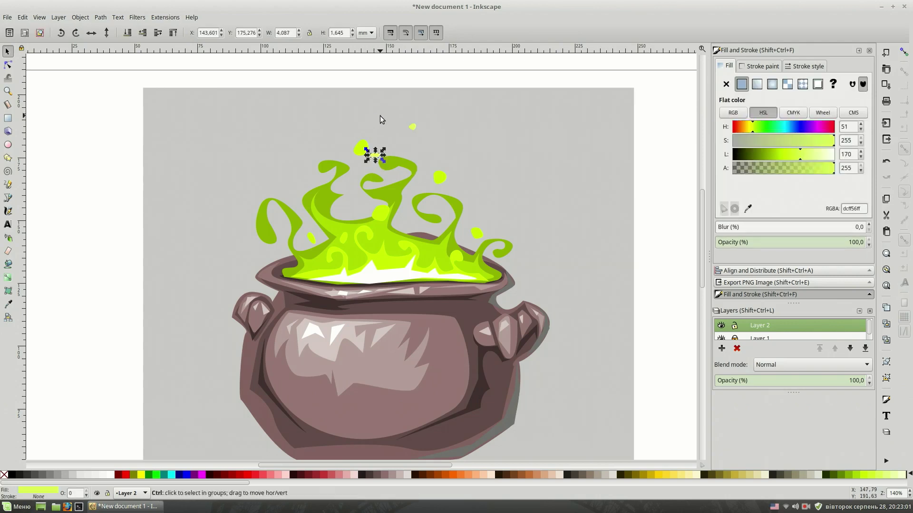
{"action": "key", "text": "Escape"}
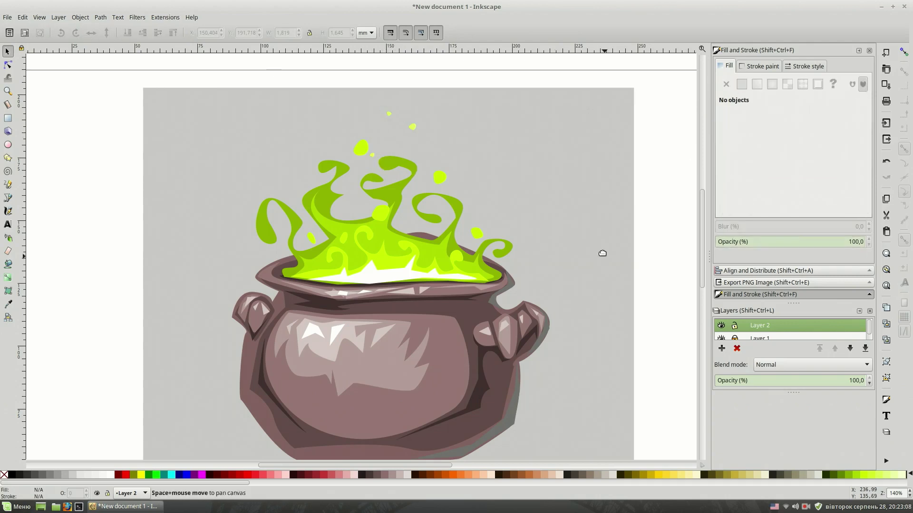
- Move a small lime droplet down into the flames and make it white
{"action": "key", "text": "plus"}
{"action": "scroll", "coordinate": [523, 270], "scroll_direction": "up", "scroll_amount": 2}
{"action": "left_click", "coordinate": [337, 252]}
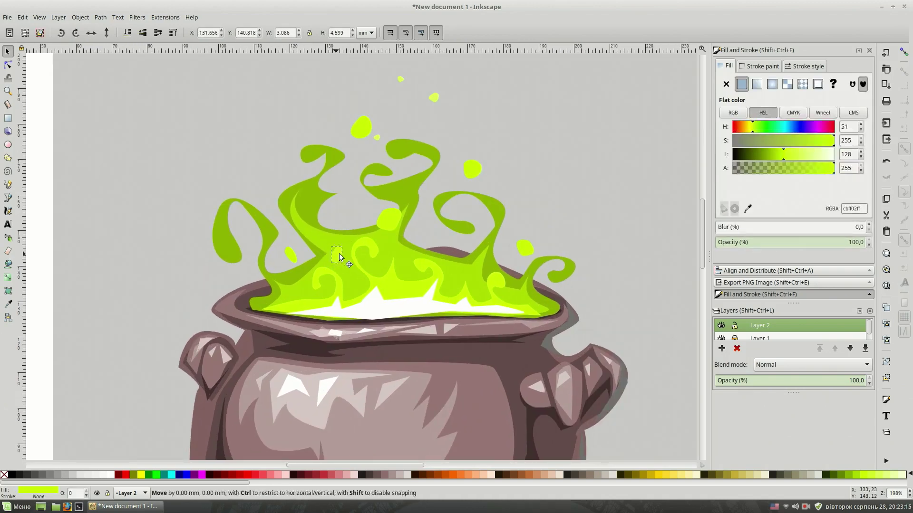
{"action": "left_click_drag", "start_coordinate": [338, 253], "coordinate": [426, 223]}
{"action": "left_click", "coordinate": [110, 474]}
{"action": "left_click", "coordinate": [576, 178]}
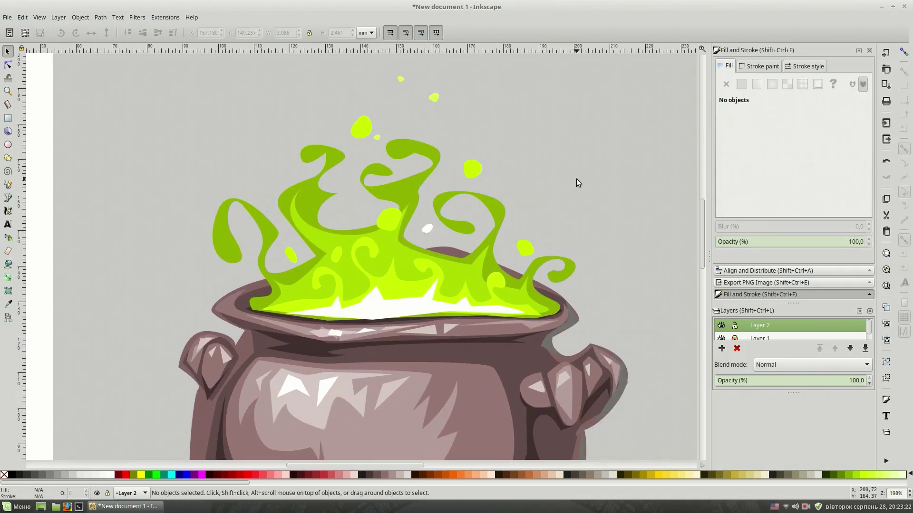
- Duplicate two lime droplets, turn the copies white and move them down into the flames
{"action": "left_click", "coordinate": [390, 219]}
{"action": "key", "text": "ctrl+d"}
{"action": "key", "text": "ctrl+shift+v"}
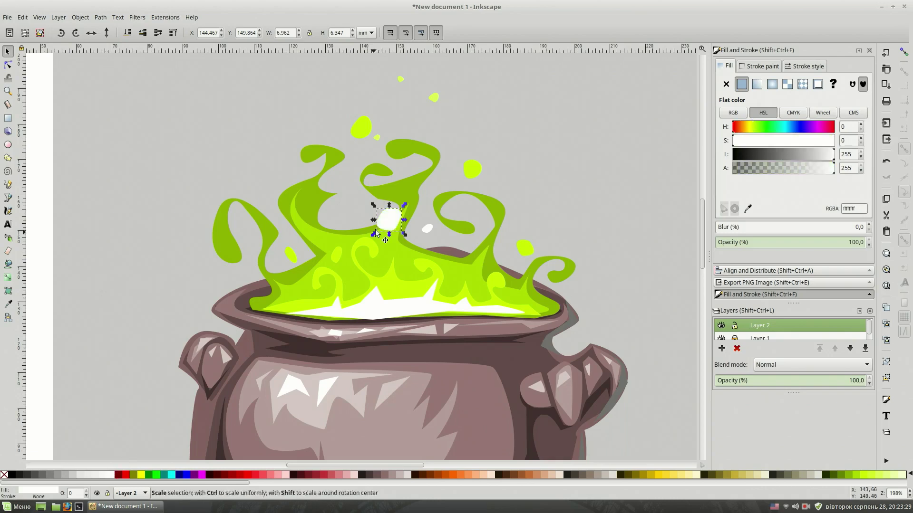
{"action": "left_click_drag", "start_coordinate": [375, 229], "coordinate": [360, 278]}
{"action": "left_click", "coordinate": [571, 180]}
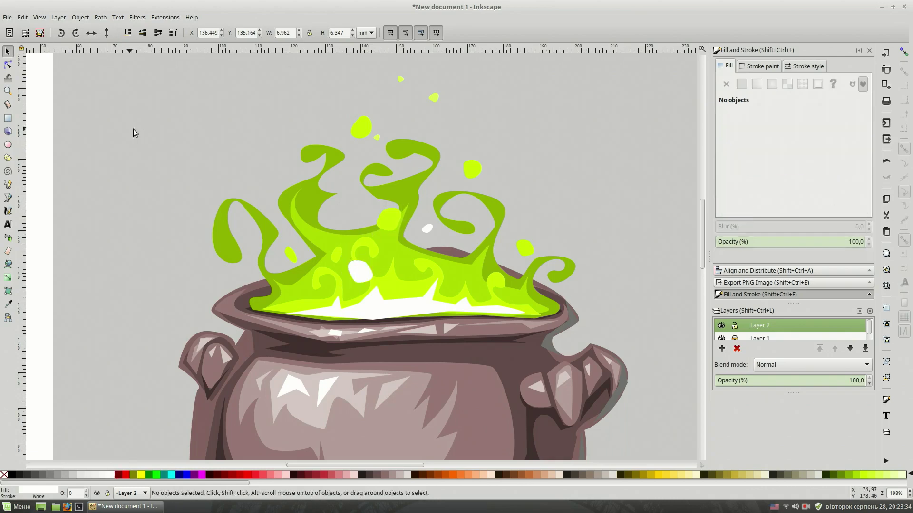
{"action": "left_click", "coordinate": [472, 169]}
{"action": "key", "text": "ctrl+d"}
{"action": "left_click_drag", "start_coordinate": [473, 170], "coordinate": [407, 299]}
{"action": "left_click", "coordinate": [109, 474]}
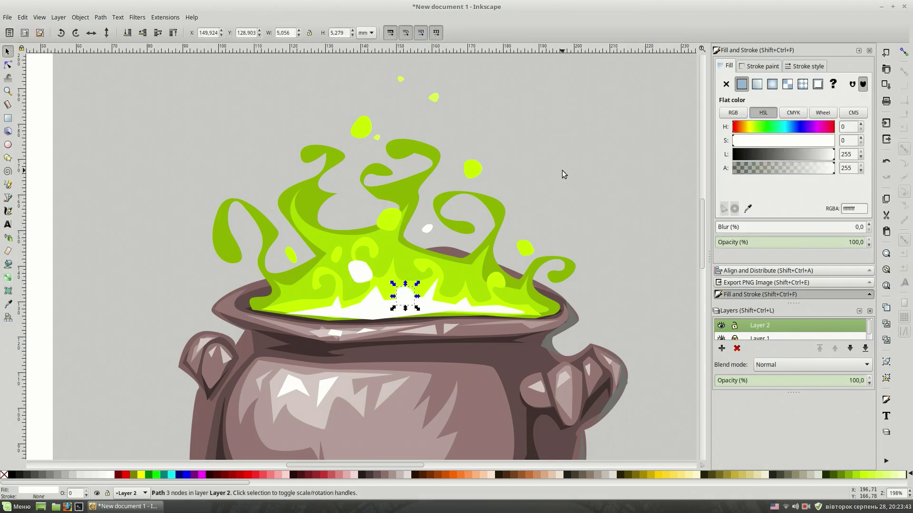
{"action": "left_click", "coordinate": [564, 174]}
- Duplicate the top droplets and turn three droplets above the flames white
{"action": "key", "text": "minus"}
{"action": "key", "text": "minus"}
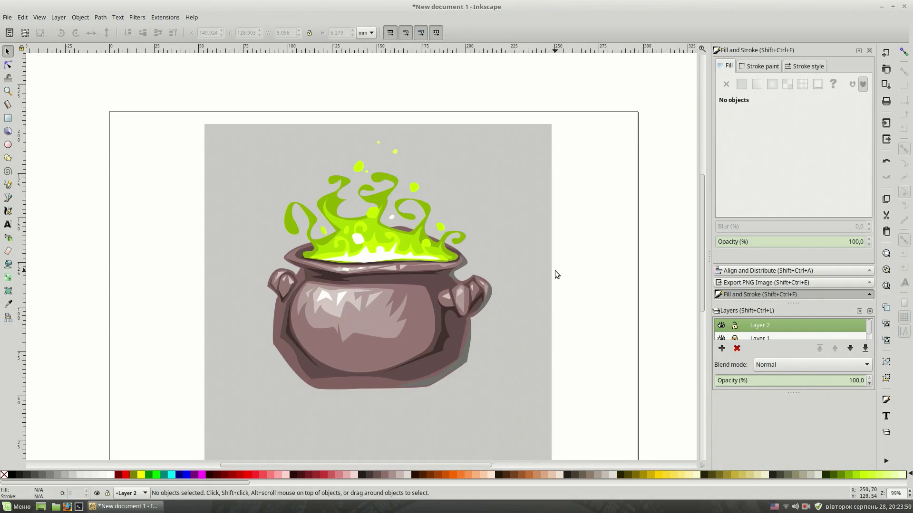
{"action": "mouse_move", "coordinate": [429, 126]}
{"action": "left_mouse_down"}
{"action": "mouse_move", "coordinate": [340, 188]}
{"action": "mouse_move", "coordinate": [347, 188]}
{"action": "left_mouse_up"}
{"action": "key", "text": "ctrl+d"}
{"action": "left_click", "coordinate": [633, 211]}
{"action": "left_click_drag", "start_coordinate": [402, 128], "coordinate": [355, 184]}
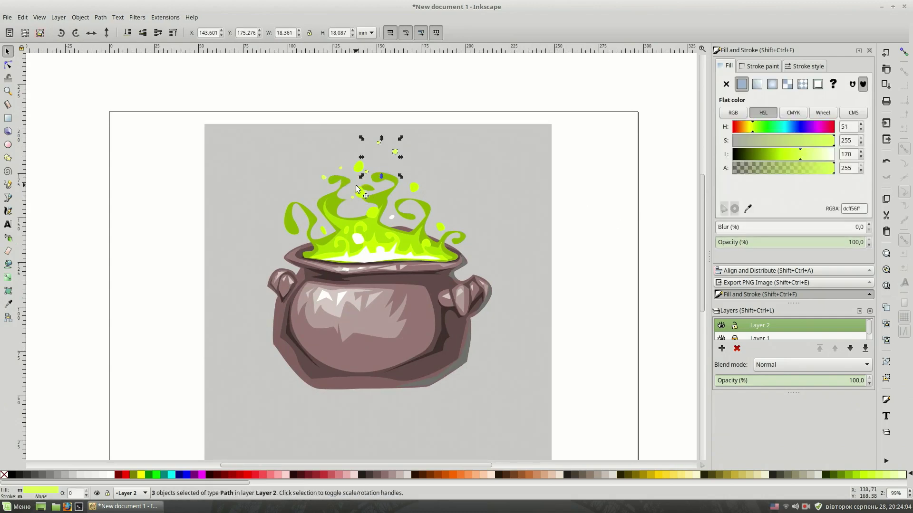
{"action": "left_click", "coordinate": [110, 474]}
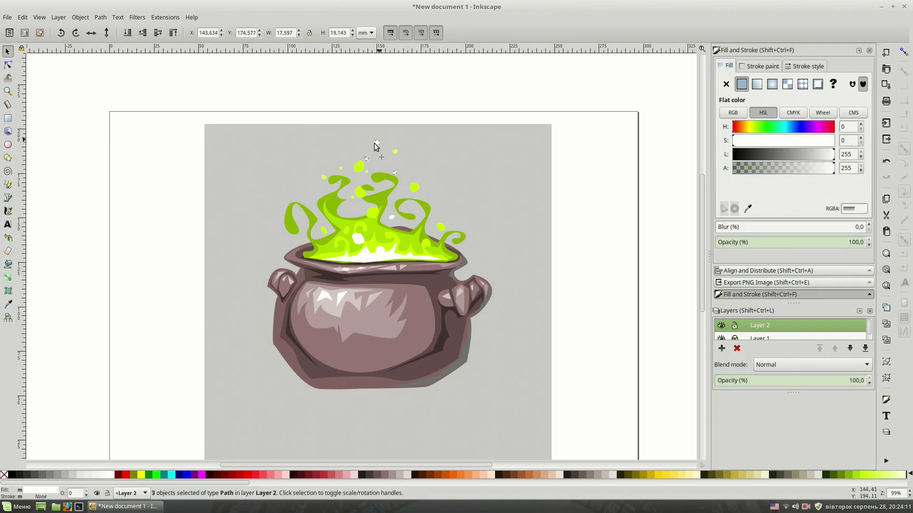
- Move a white droplet down among the flames
{"action": "left_click_drag", "start_coordinate": [394, 156], "coordinate": [369, 141]}
{"action": "key", "text": "Escape"}
{"action": "scroll", "coordinate": [618, 238], "scroll_direction": "down", "scroll_amount": 1}
{"action": "left_click_drag", "start_coordinate": [602, 66], "coordinate": [212, 401]}
{"action": "left_click_drag", "start_coordinate": [394, 146], "coordinate": [401, 160]}
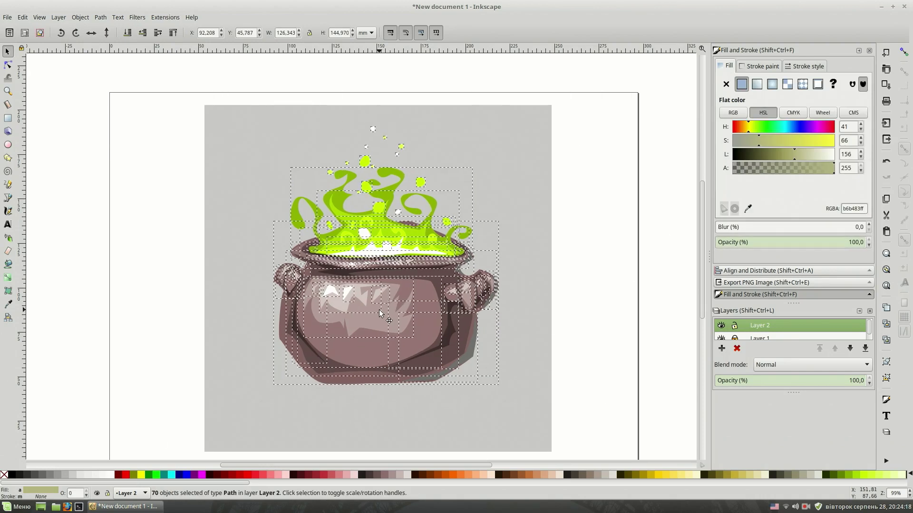
{"action": "key", "text": "Escape"}
{"action": "left_click_drag", "start_coordinate": [368, 130], "coordinate": [383, 190]}
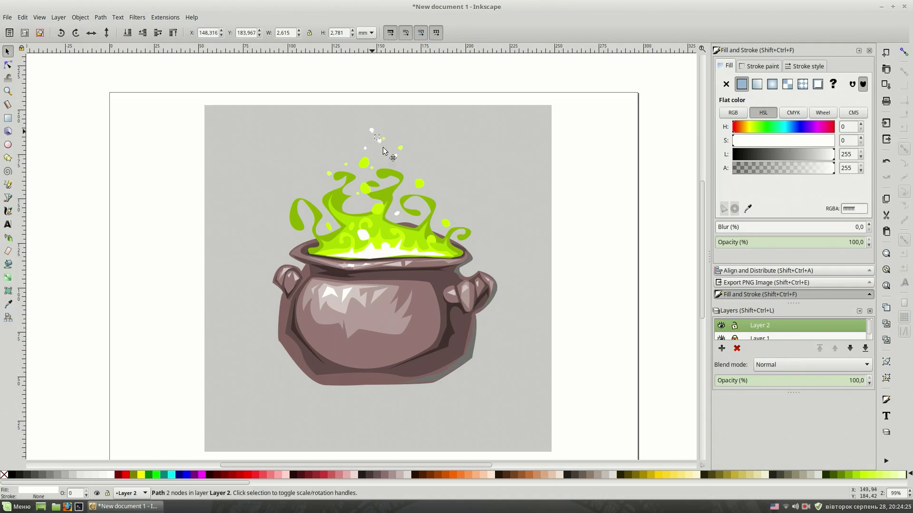
{"action": "left_click", "coordinate": [572, 206]}
- Reposition a small green droplet across to the right flames
{"action": "left_click_drag", "start_coordinate": [435, 129], "coordinate": [352, 199]}
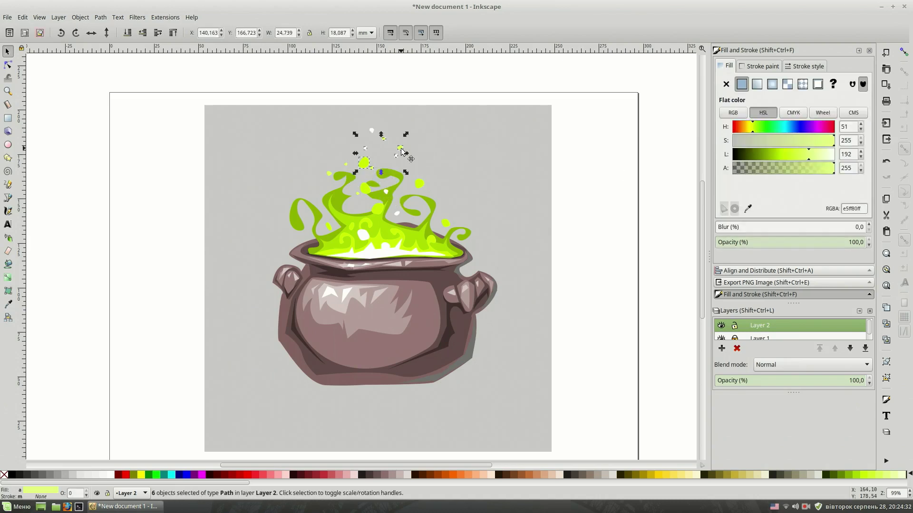
{"action": "left_click", "coordinate": [620, 229]}
{"action": "key", "text": "space"}
{"action": "left_click_drag", "start_coordinate": [620, 229], "coordinate": [623, 224]}
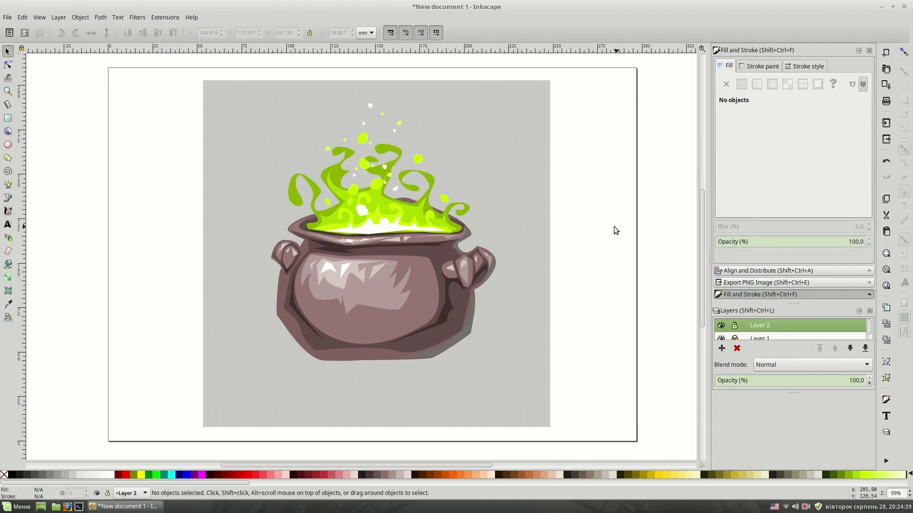
{"action": "left_click", "coordinate": [373, 178]}
{"action": "mouse_move", "coordinate": [373, 178]}
{"action": "left_mouse_down"}
{"action": "mouse_move", "coordinate": [321, 162]}
{"action": "mouse_move", "coordinate": [432, 175]}
{"action": "mouse_move", "coordinate": [409, 196]}
{"action": "left_mouse_up"}
{"action": "key", "text": "d"}
{"action": "key", "text": "s"}
{"action": "left_click", "coordinate": [531, 133]}
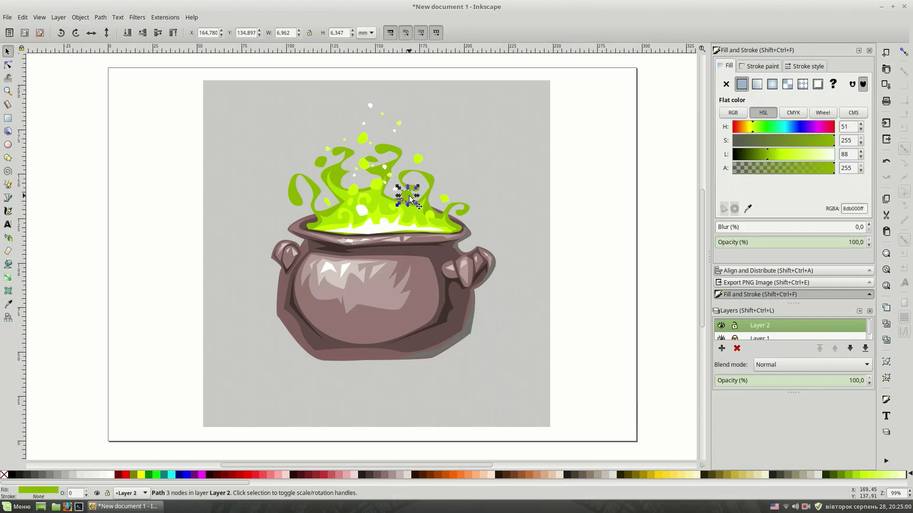
- Zoom in to review the droplets among the flames, then zoom out to the whole page
{"action": "key", "text": "plus"}
{"action": "key", "text": "plus"}
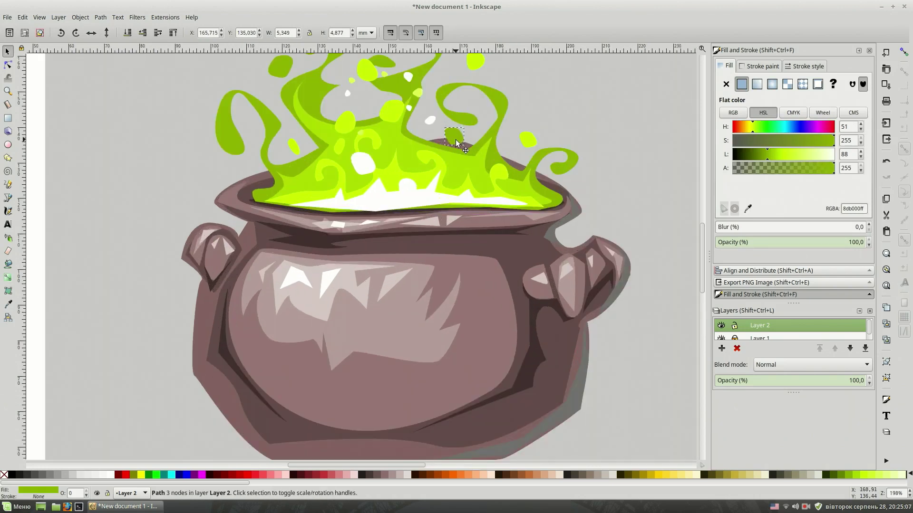
{"action": "key", "text": "Escape"}
{"action": "scroll", "coordinate": [455, 139], "scroll_direction": "up", "scroll_amount": 3}
{"action": "left_click", "coordinate": [435, 206]}
{"action": "left_click", "coordinate": [612, 132]}
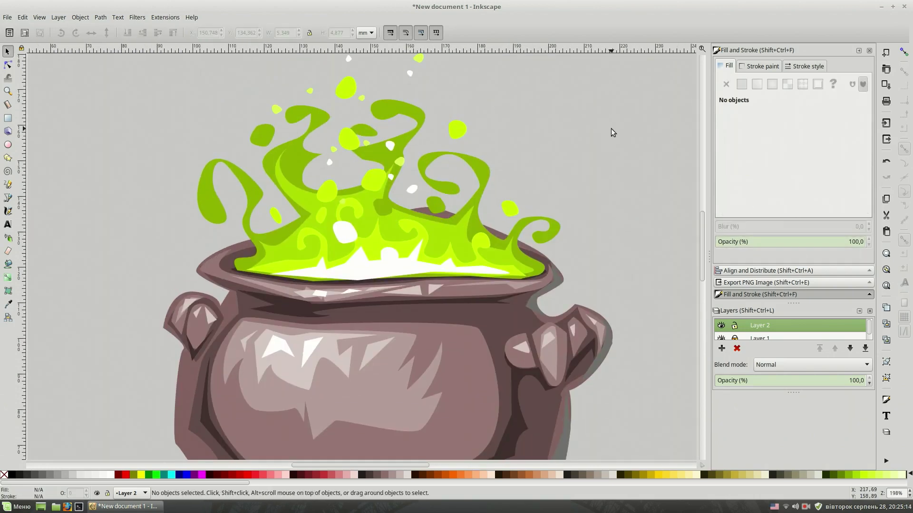
{"action": "key", "text": "minus"}
{"action": "left_click", "coordinate": [411, 210]}
{"action": "left_click", "coordinate": [608, 172]}
{"action": "left_click", "coordinate": [410, 222]}
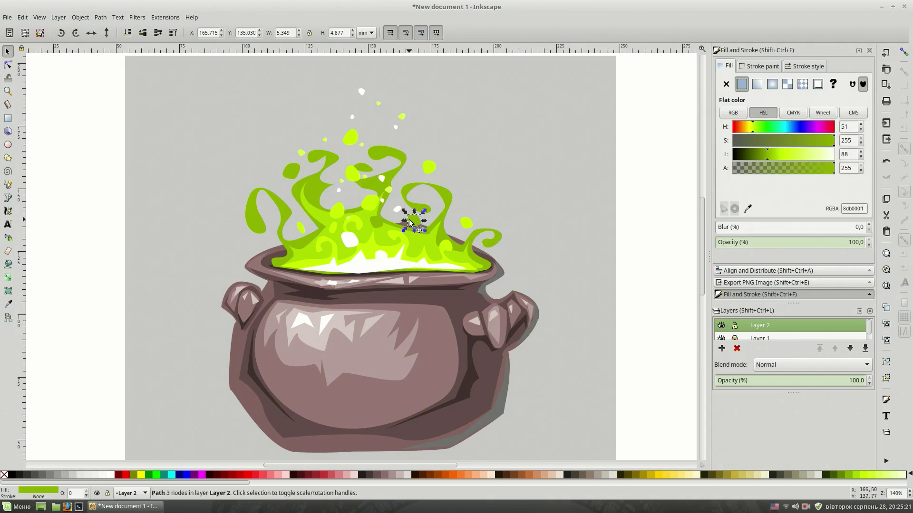
{"action": "key", "text": "Tab"}
{"action": "key", "text": "Tab"}
{"action": "key", "text": "Tab"}
{"action": "key", "text": "Tab"}
{"action": "key", "text": "Tab"}
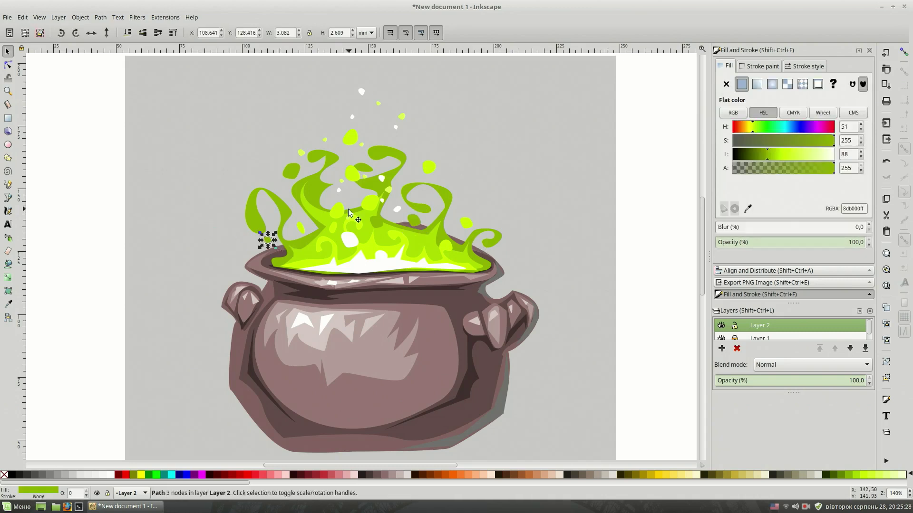
{"action": "left_click", "coordinate": [650, 218]}
{"action": "key", "text": "minus"}
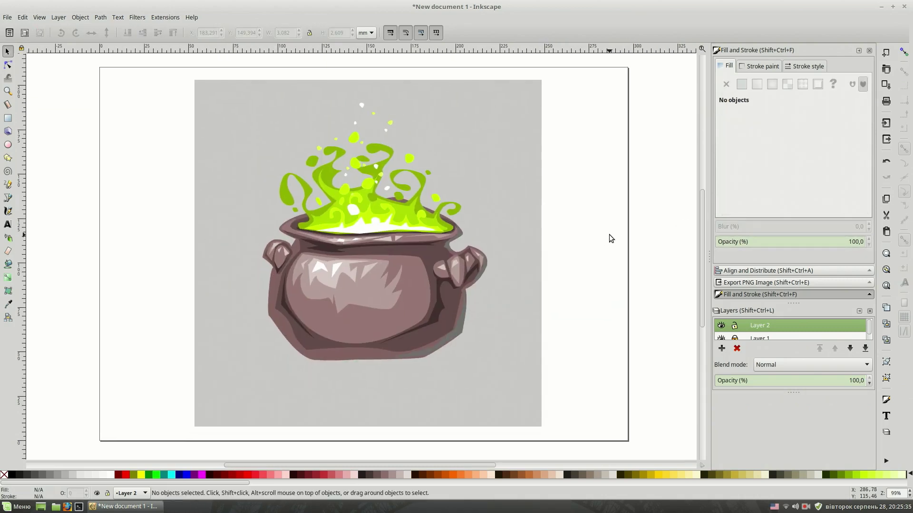
- Draw the coin body below the cauldron and recolour it orange
{"action": "key", "text": "plus"}
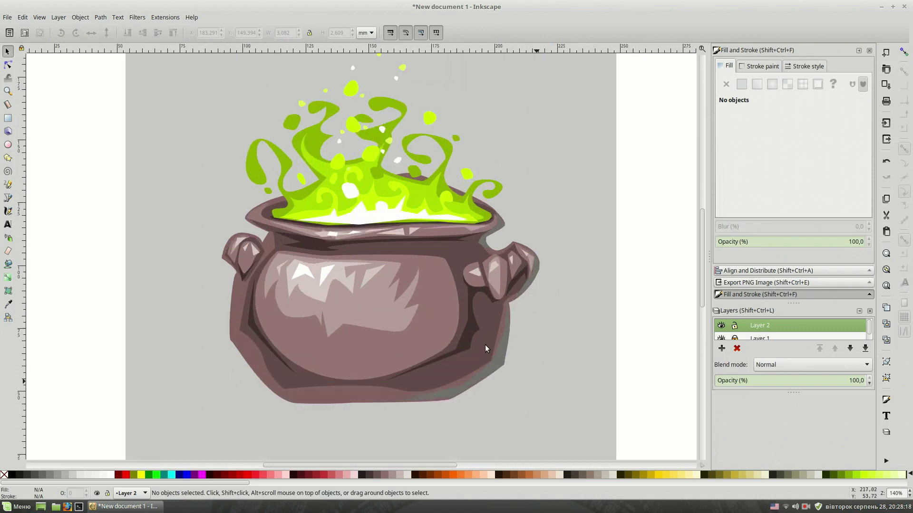
{"action": "key", "text": "b"}
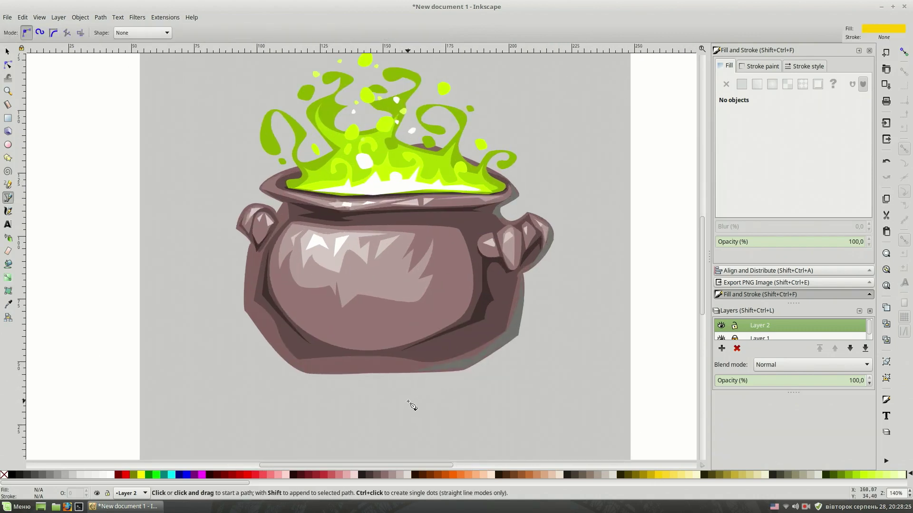
{"action": "left_click", "coordinate": [389, 404]}
{"action": "left_click", "coordinate": [468, 403]}
{"action": "left_click", "coordinate": [448, 420]}
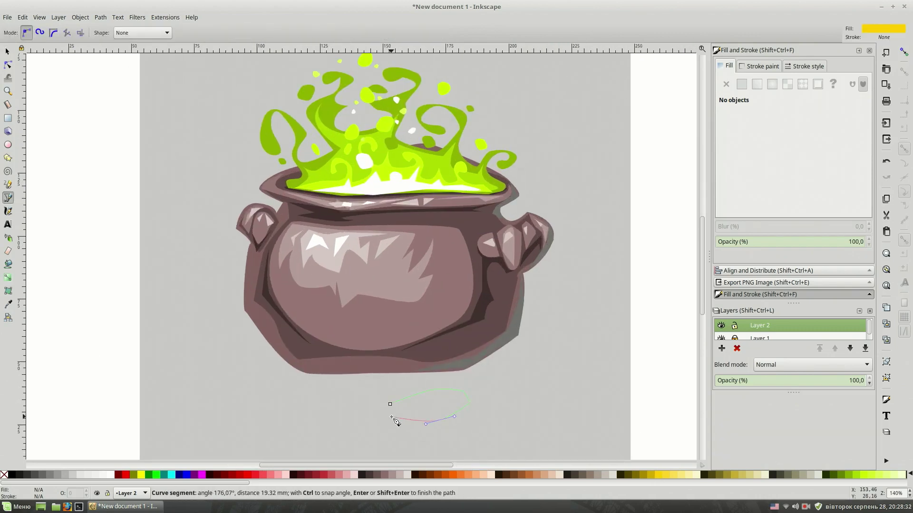
{"action": "left_click", "coordinate": [390, 404]}
{"action": "key", "text": "plus"}
{"action": "key", "text": "plus"}
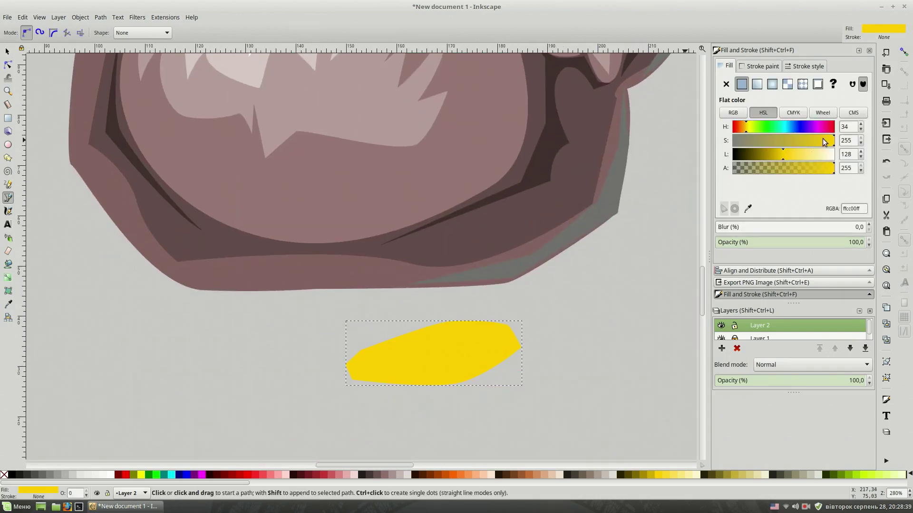
{"action": "left_click", "coordinate": [743, 127]}
{"action": "key", "text": "s"}
{"action": "key", "text": "Escape"}
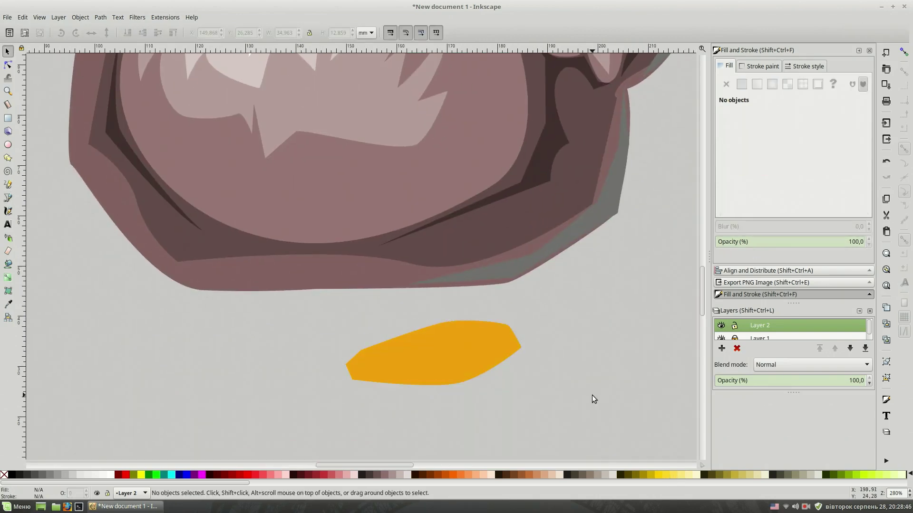
- Draw the coin's light yellow top face over the body
{"action": "key", "text": "b"}
{"action": "key", "text": "plus"}
{"action": "left_click", "coordinate": [315, 314]}
{"action": "left_click", "coordinate": [342, 292]}
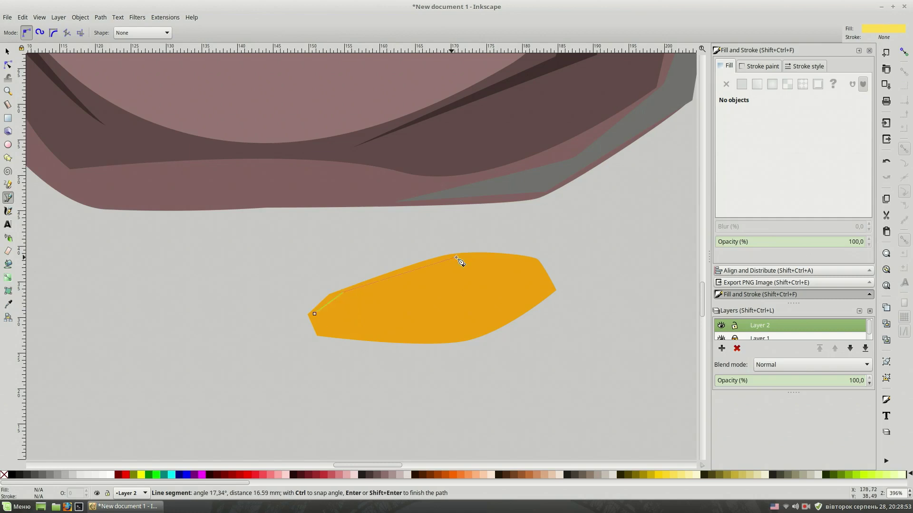
{"action": "left_click", "coordinate": [456, 258]}
{"action": "left_click", "coordinate": [533, 258]}
{"action": "left_click", "coordinate": [536, 279]}
{"action": "left_click", "coordinate": [453, 309]}
{"action": "left_click", "coordinate": [315, 314]}
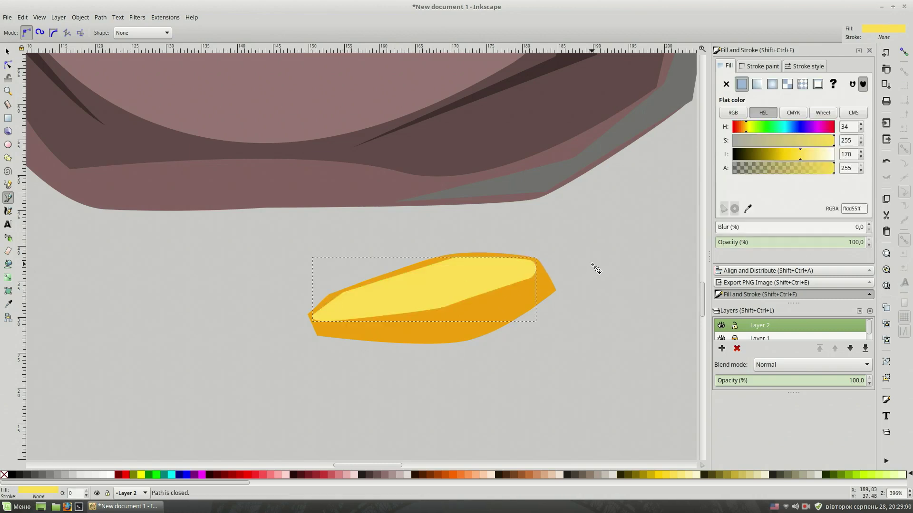
{"action": "key", "text": "s"}
{"action": "key", "text": "Escape"}
- Draw a thin orange bevel sliver along the top face's edge
{"action": "scroll", "coordinate": [623, 230], "scroll_direction": "down", "scroll_amount": 2}
{"action": "scroll", "coordinate": [501, 177], "scroll_direction": "right", "scroll_amount": 2}
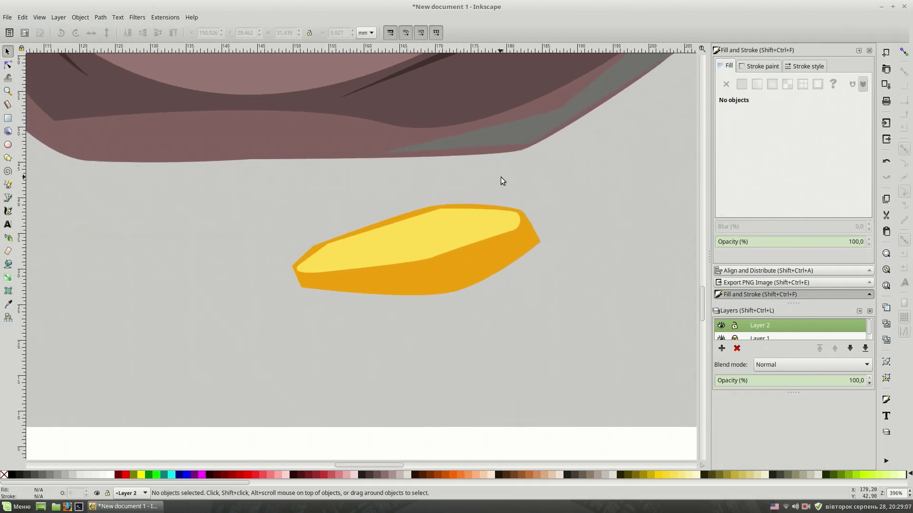
{"action": "key", "text": "minus"}
{"action": "key", "text": "minus"}
{"action": "key", "text": "plus"}
{"action": "key", "text": "plus"}
{"action": "key", "text": "plus"}
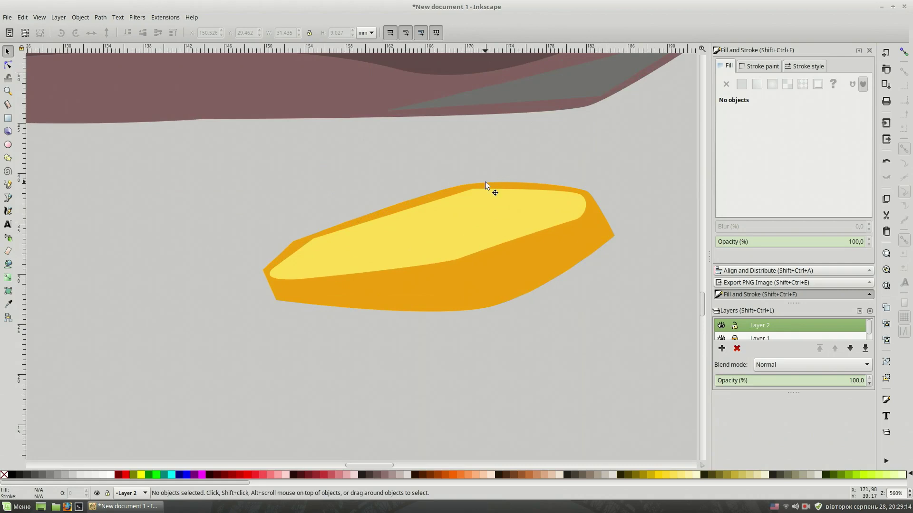
{"action": "key", "text": "b"}
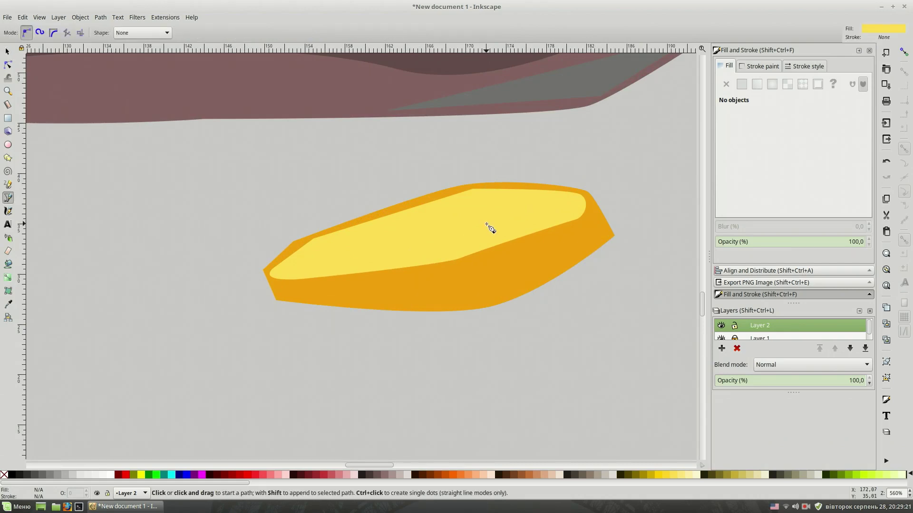
{"action": "left_click", "coordinate": [289, 266]}
{"action": "left_click_drag", "start_coordinate": [574, 200], "coordinate": [484, 196]}
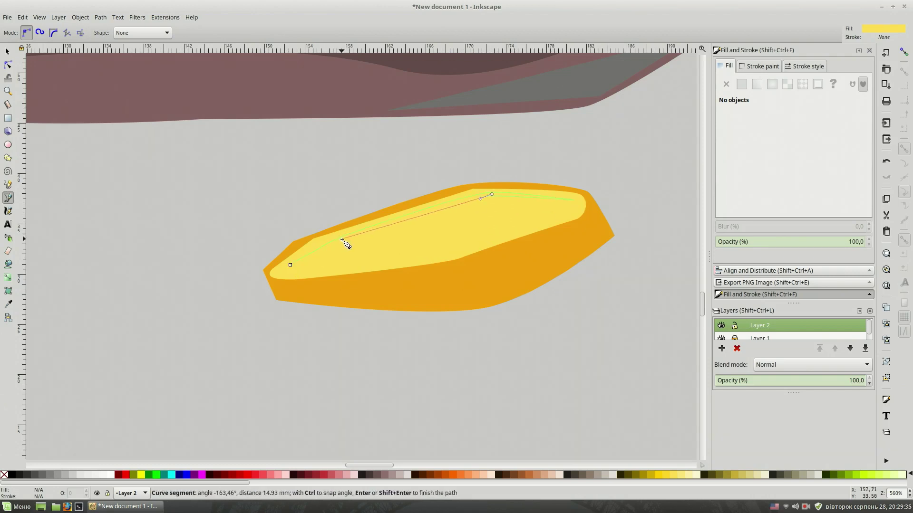
{"action": "left_click", "coordinate": [341, 240]}
{"action": "left_click", "coordinate": [290, 264]}
{"action": "key", "text": "s"}
{"action": "key", "text": "Escape"}
- Reshape the top face's bottom edge by dragging one of its nodes
{"action": "left_click", "coordinate": [397, 218]}
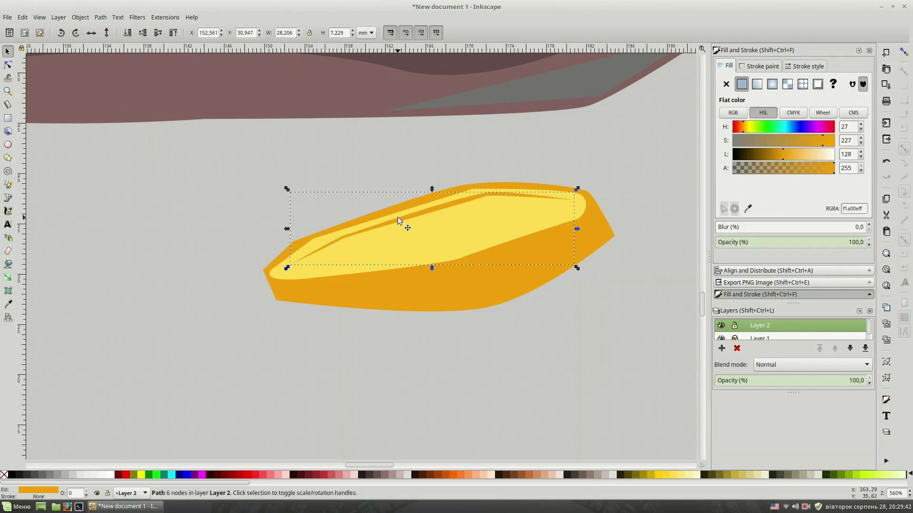
{"action": "left_click", "coordinate": [399, 238]}
{"action": "left_click", "coordinate": [545, 367]}
{"action": "key", "text": "n"}
{"action": "left_click", "coordinate": [472, 235]}
{"action": "left_click_drag", "start_coordinate": [459, 257], "coordinate": [468, 266]}
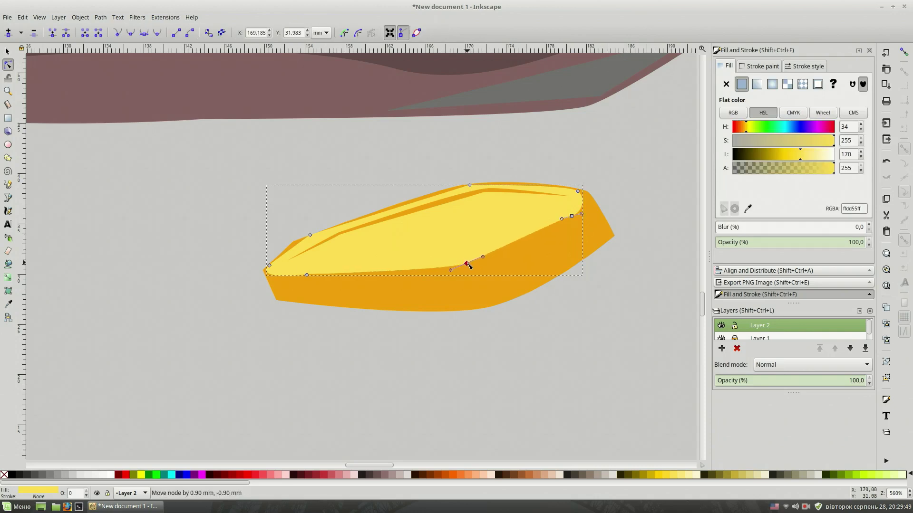
{"action": "key", "text": "s"}
{"action": "left_click", "coordinate": [550, 364]}
- Draw a closed white highlight strip along the rim of the coin's top face
{"action": "key", "text": "b"}
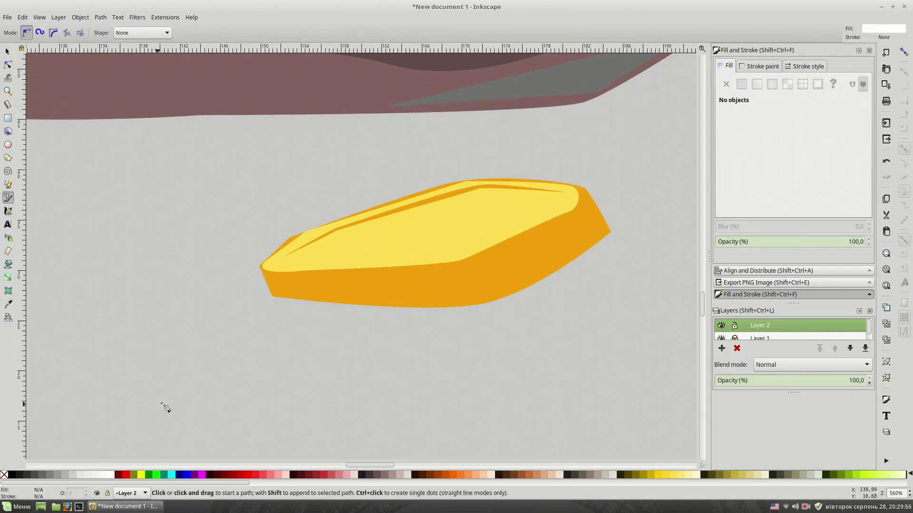
{"action": "left_click", "coordinate": [283, 262]}
{"action": "left_click", "coordinate": [439, 252]}
{"action": "left_click", "coordinate": [555, 207]}
{"action": "left_click", "coordinate": [571, 190]}
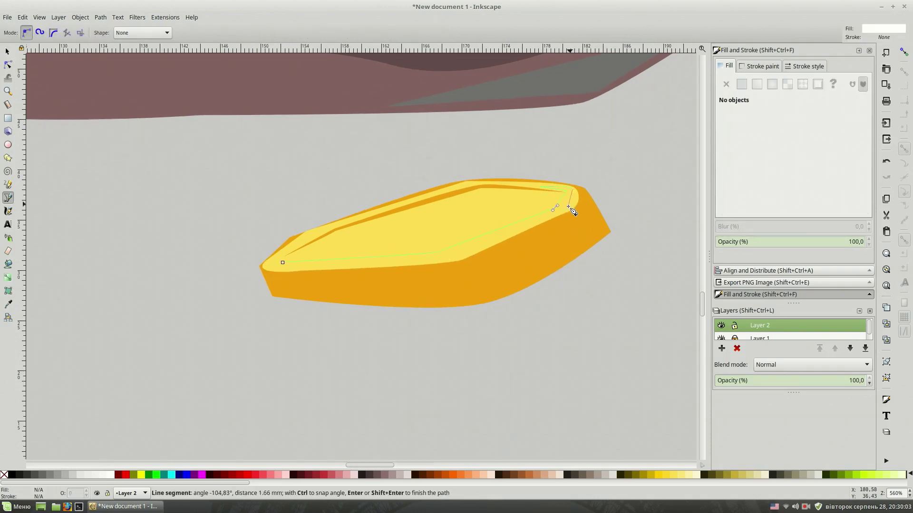
{"action": "left_click", "coordinate": [463, 260]}
{"action": "left_click", "coordinate": [275, 264]}
{"action": "left_click", "coordinate": [300, 240]}
{"action": "left_click", "coordinate": [282, 263]}
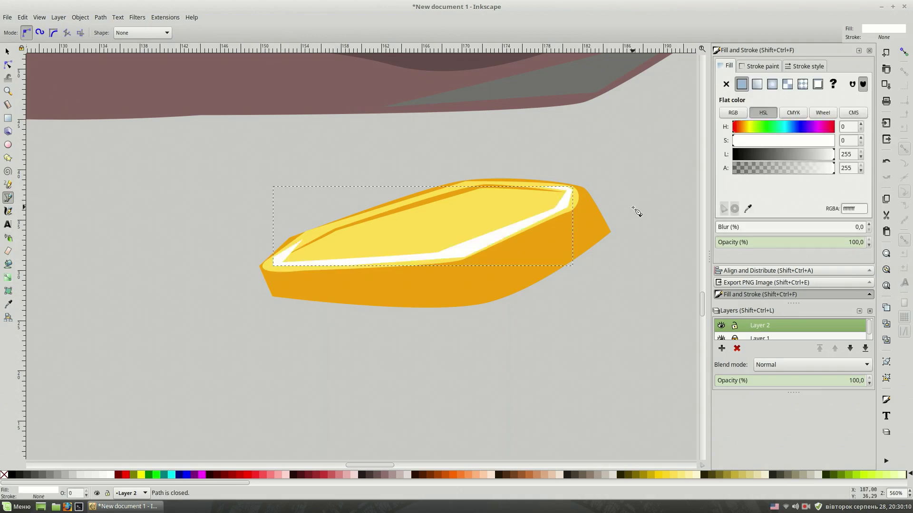
{"action": "key", "text": "Escape"}
- Zoom in and add a thin white highlight along the coin's top edge
{"action": "key", "text": "plus"}
{"action": "scroll", "coordinate": [531, 287], "scroll_direction": "up", "scroll_amount": 2}
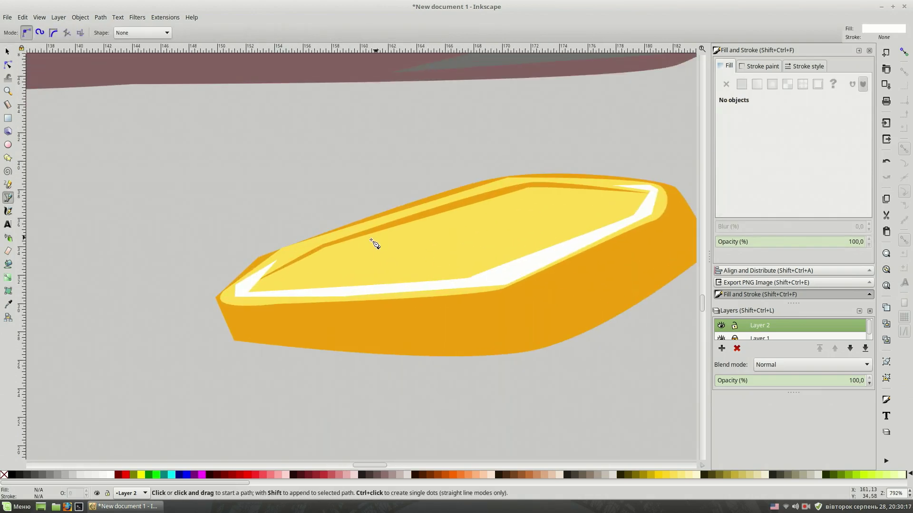
{"action": "left_click", "coordinate": [509, 179]}
{"action": "left_click", "coordinate": [328, 237]}
{"action": "left_click", "coordinate": [509, 179]}
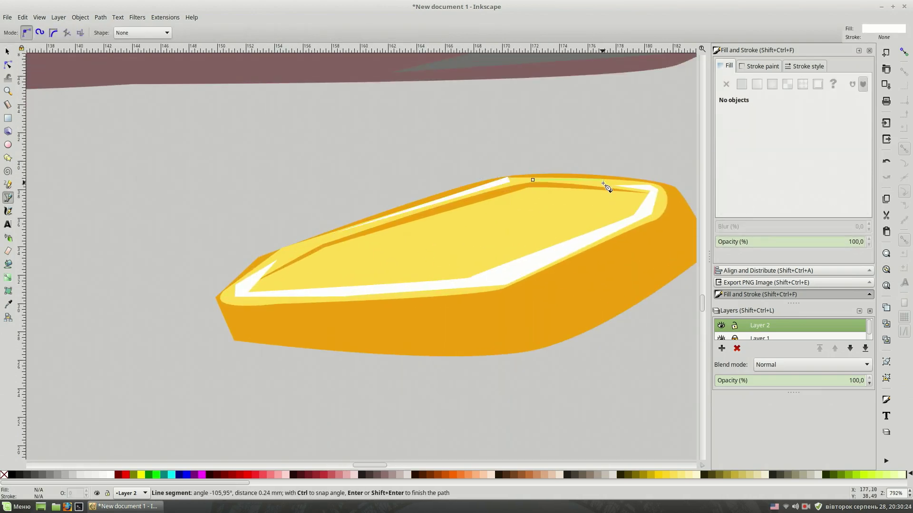
{"action": "key", "text": "Return"}
{"action": "key", "text": "space"}
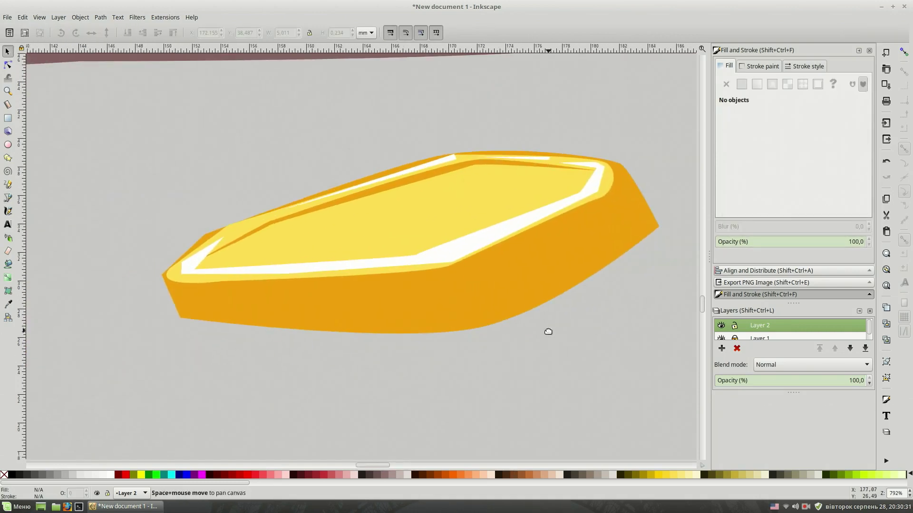
- Start a shading triangle on the coin's front side
{"action": "key", "text": "b"}
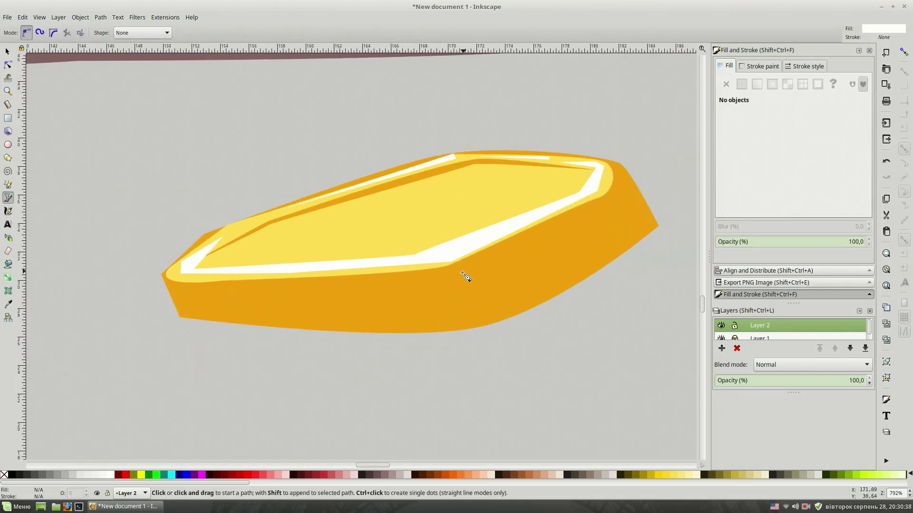
{"action": "left_click", "coordinate": [451, 269]}
{"action": "left_click", "coordinate": [481, 323]}
- Colour the notch dark ochre and add more dark notches along the coin's side
{"action": "left_click_drag", "start_coordinate": [829, 154], "coordinate": [769, 154]}
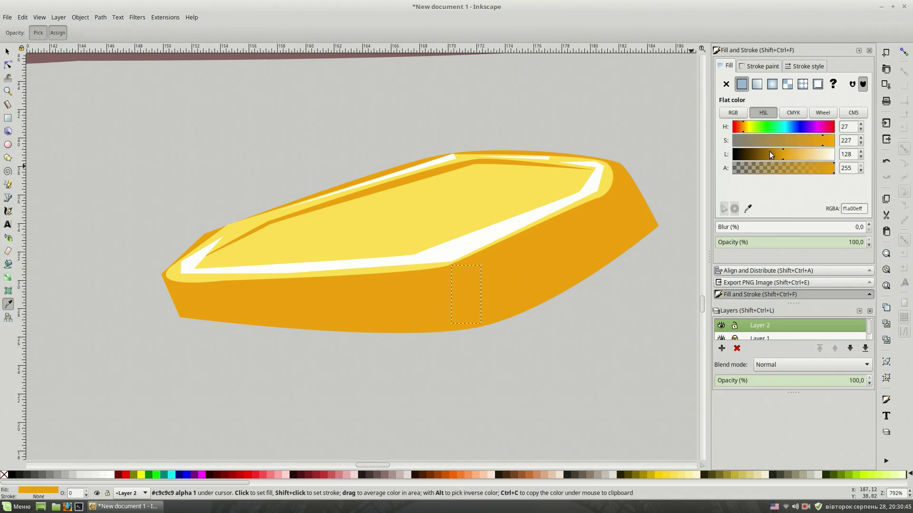
{"action": "key", "text": "Escape"}
{"action": "left_click", "coordinate": [513, 242]}
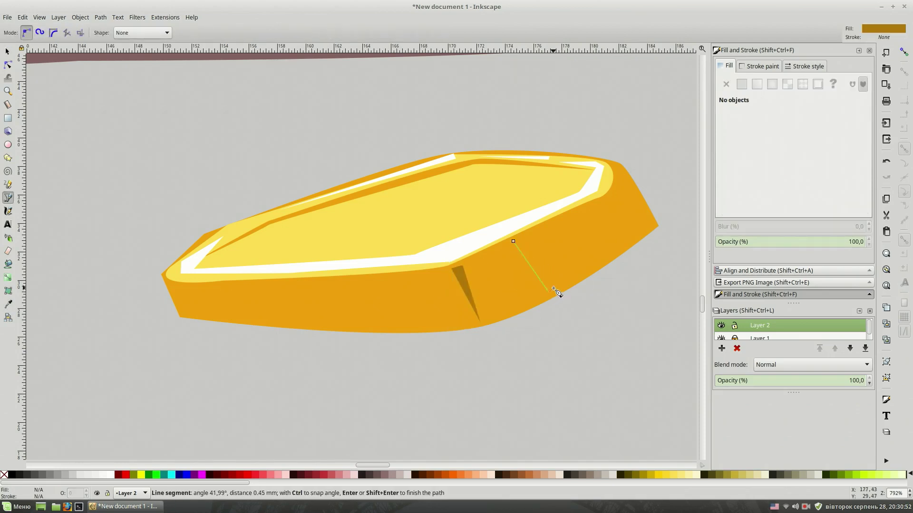
{"action": "left_click", "coordinate": [513, 242]}
{"action": "left_click", "coordinate": [582, 208]}
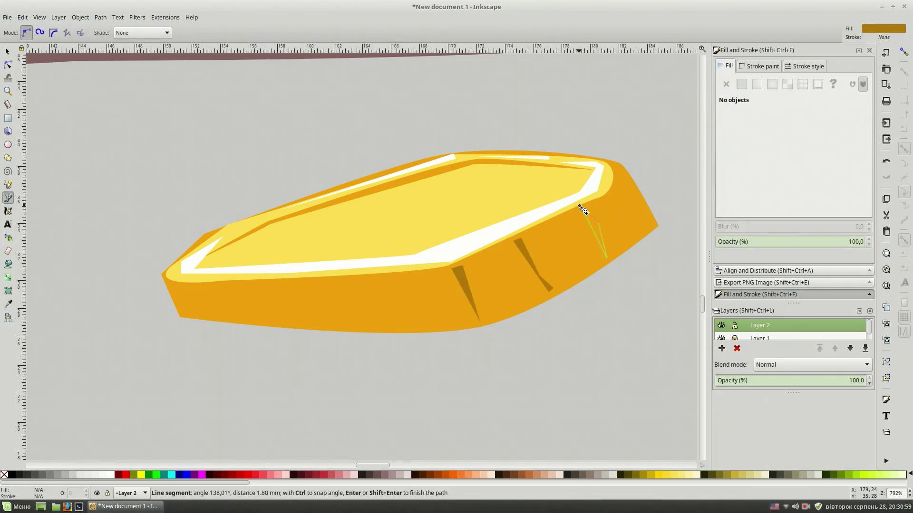
{"action": "left_click", "coordinate": [582, 208]}
{"action": "left_click", "coordinate": [613, 193]}
{"action": "left_click", "coordinate": [613, 193]}
- Add a dark notch at the coin's right corner and adjust its nodes
{"action": "key", "text": "s"}
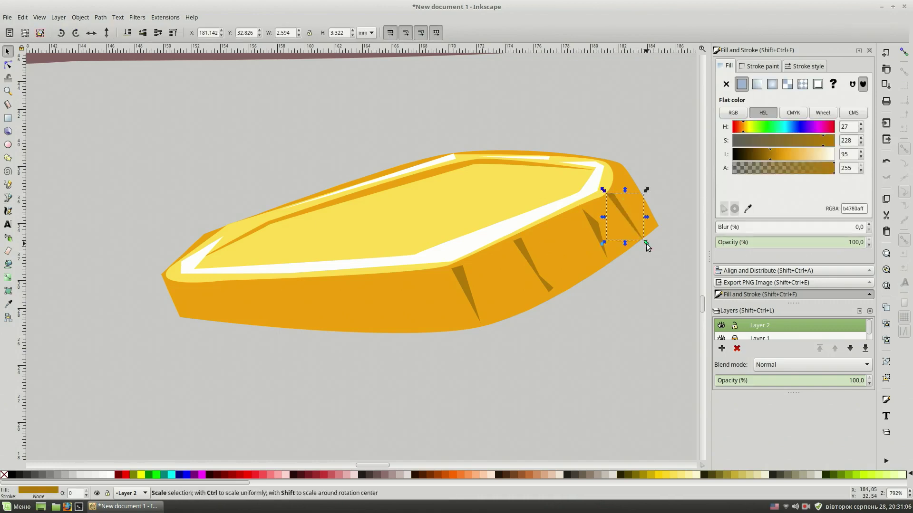
{"action": "left_click", "coordinate": [641, 339]}
{"action": "key", "text": "b"}
{"action": "left_click", "coordinate": [620, 172]}
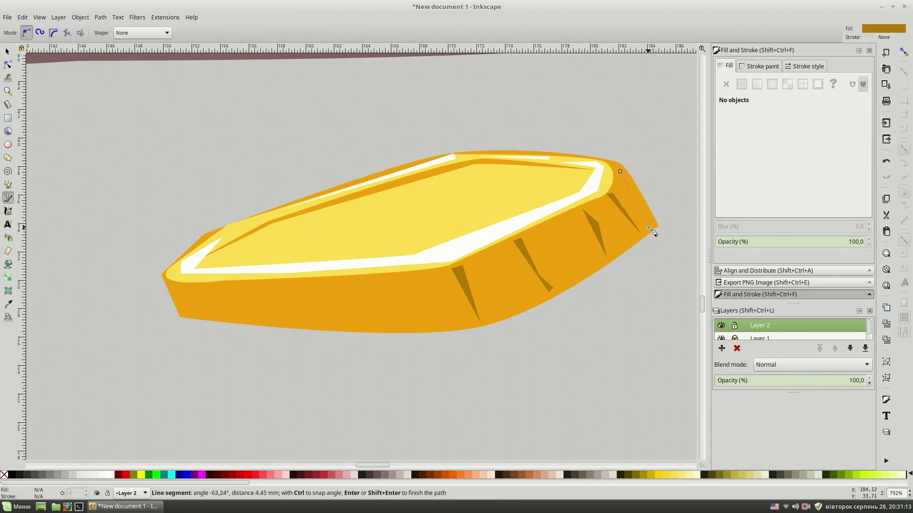
{"action": "left_click", "coordinate": [620, 172]}
{"action": "key", "text": "n"}
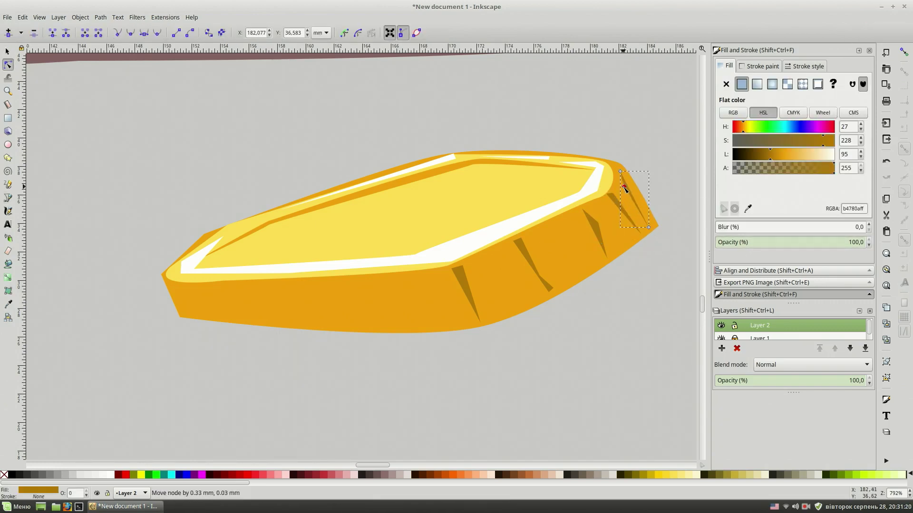
{"action": "scroll", "coordinate": [540, 318], "scroll_direction": "down", "scroll_amount": 1}
{"action": "key", "text": "Escape"}
- Add dark triangular notches across the middle of the coin's side
{"action": "key", "text": "b"}
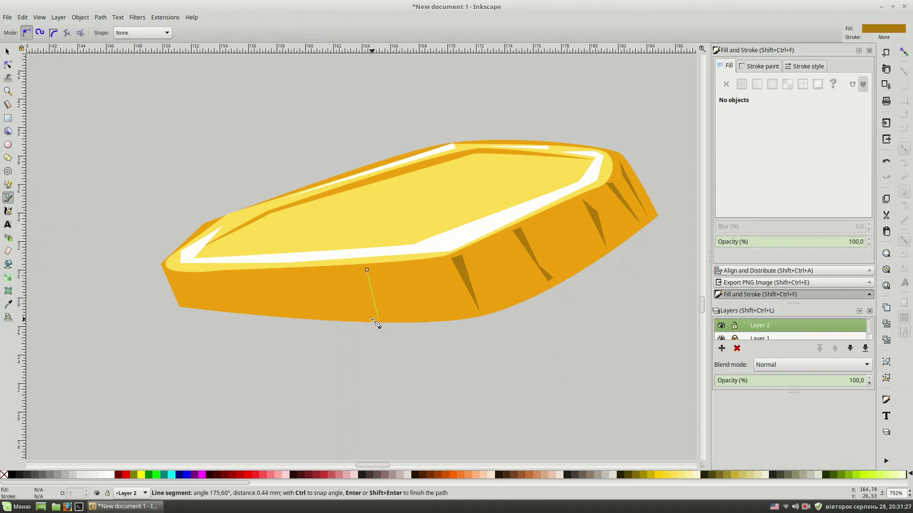
{"action": "left_click", "coordinate": [352, 268]}
{"action": "left_click", "coordinate": [367, 270]}
{"action": "left_click", "coordinate": [288, 269]}
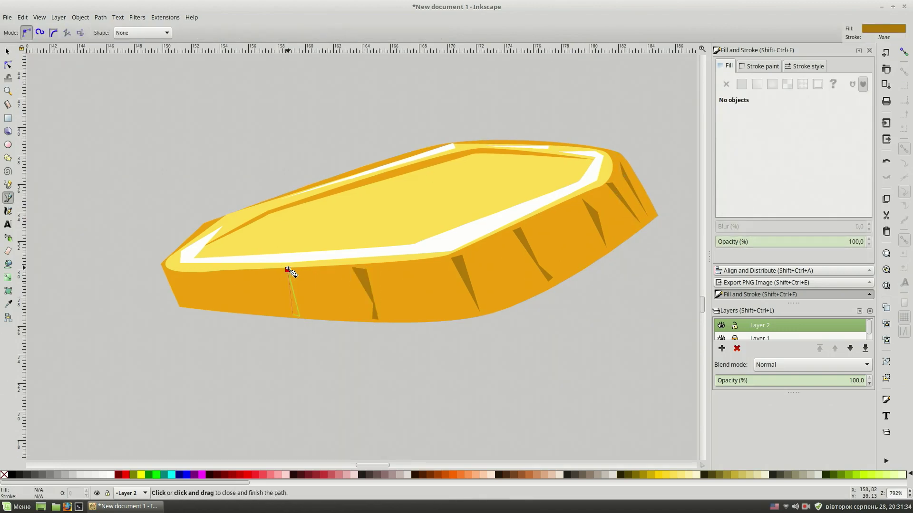
{"action": "left_click", "coordinate": [288, 270]}
{"action": "left_click", "coordinate": [235, 273]}
{"action": "left_click", "coordinate": [237, 310]}
- Add dark notches near the coin's left end
{"action": "left_click", "coordinate": [230, 310]}
{"action": "left_click", "coordinate": [234, 274]}
{"action": "left_click", "coordinate": [189, 275]}
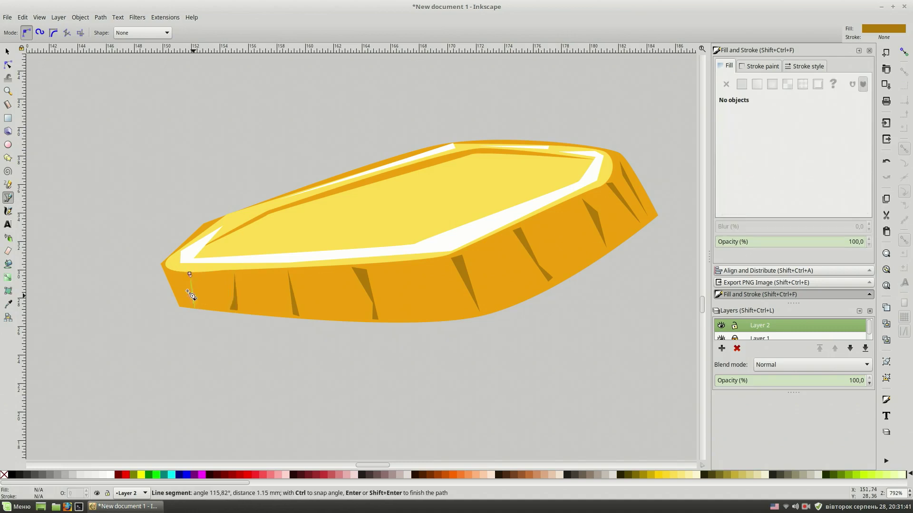
{"action": "left_click", "coordinate": [189, 274]}
{"action": "left_click", "coordinate": [172, 272]}
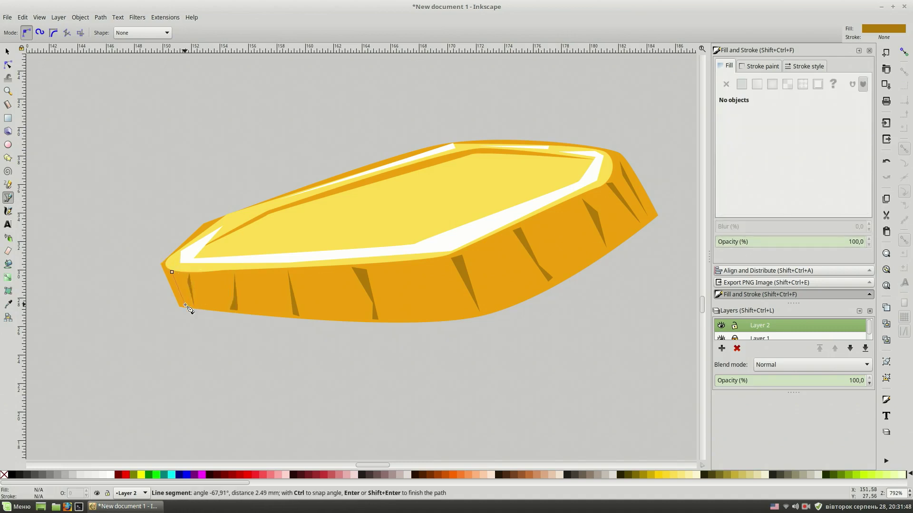
{"action": "left_click", "coordinate": [172, 272]}
- Check the coin beneath the cauldron, then add a first light-yellow highlight sliver in a groove
{"action": "key", "text": "s"}
{"action": "key", "text": "Escape"}
{"action": "key", "text": "minus"}
{"action": "key", "text": "minus"}
{"action": "key", "text": "minus"}
{"action": "key", "text": "minus"}
{"action": "key", "text": "minus"}
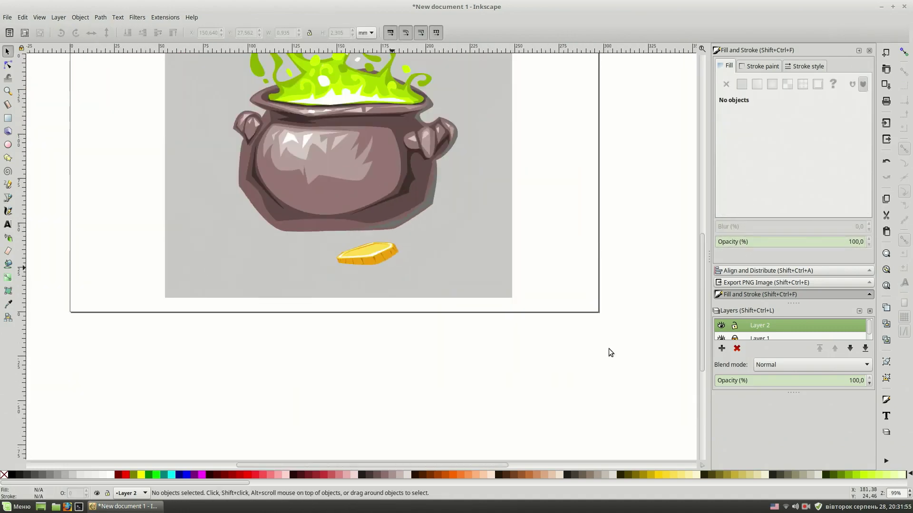
{"action": "key", "text": "plus"}
{"action": "key", "text": "plus"}
{"action": "key", "text": "plus"}
{"action": "scroll", "coordinate": [608, 349], "scroll_direction": "down", "scroll_amount": 1}
{"action": "scroll", "coordinate": [554, 304], "scroll_direction": "right", "scroll_amount": 2}
{"action": "key", "text": "b"}
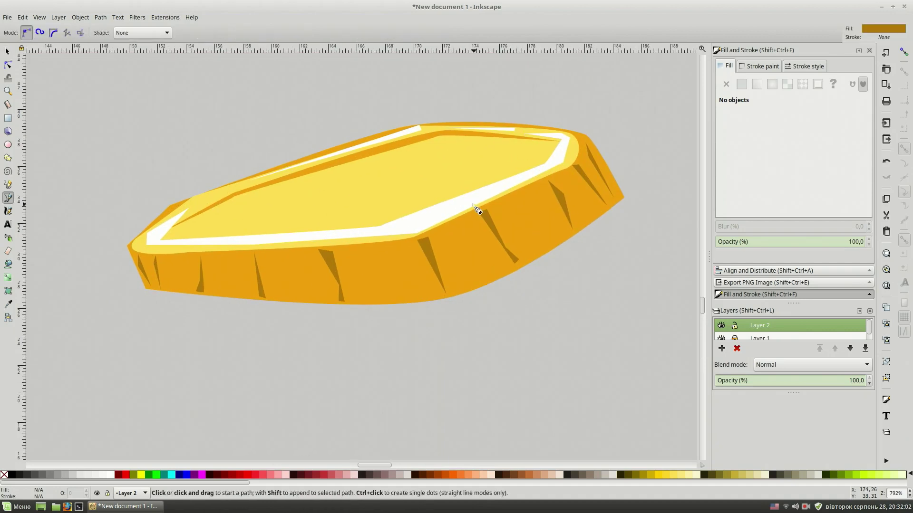
{"action": "left_click", "coordinate": [428, 235]}
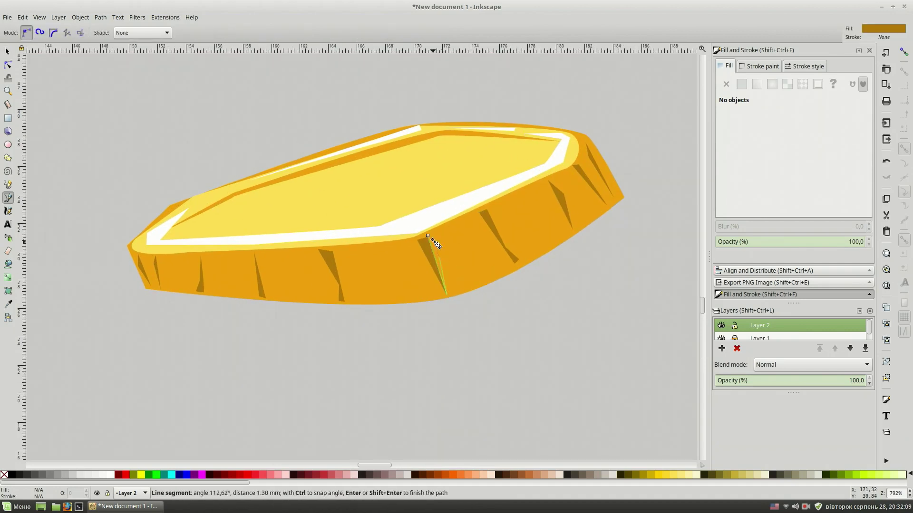
{"action": "left_click", "coordinate": [428, 235]}
{"action": "key", "text": "s"}
{"action": "key", "text": "Escape"}
- Add light-yellow highlight slivers beside the grooves on the coin's right edge
{"action": "scroll", "coordinate": [486, 369], "scroll_direction": "up", "scroll_amount": 1}
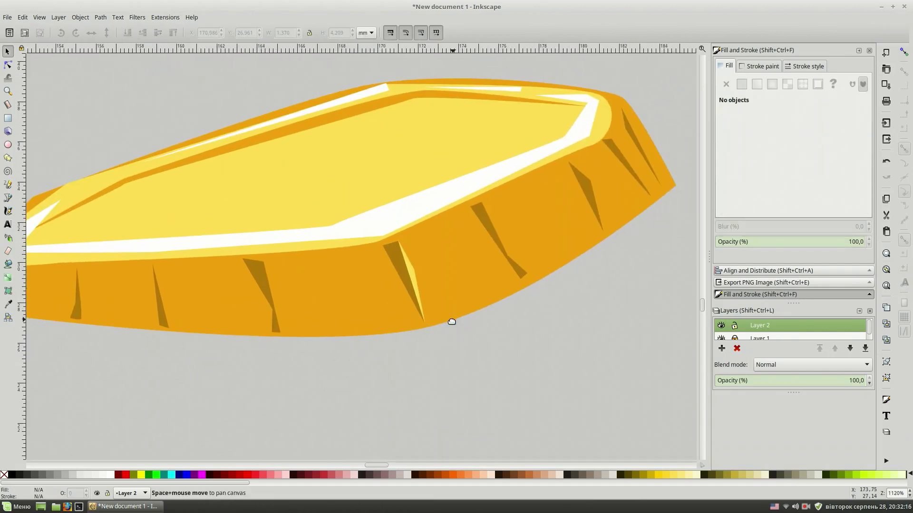
{"action": "key", "text": "b"}
{"action": "left_click", "coordinate": [479, 203]}
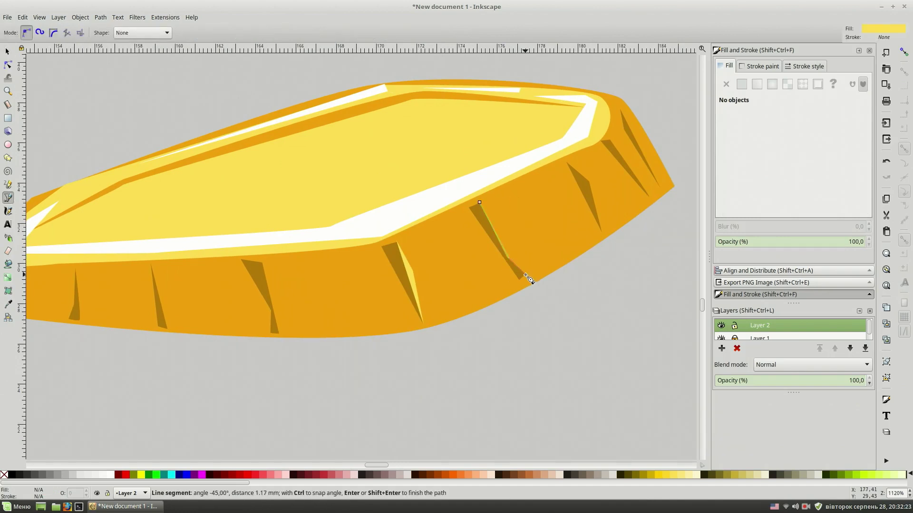
{"action": "double_click", "coordinate": [526, 275]}
{"action": "left_click", "coordinate": [566, 163]}
{"action": "left_click", "coordinate": [589, 180]}
{"action": "left_click", "coordinate": [601, 231]}
{"action": "left_click", "coordinate": [566, 163]}
- Add light-yellow slivers beside the next two grooves toward the middle
{"action": "scroll", "coordinate": [430, 226], "scroll_direction": "left", "scroll_amount": 8}
{"action": "scroll", "coordinate": [430, 226], "scroll_direction": "down", "scroll_amount": 2}
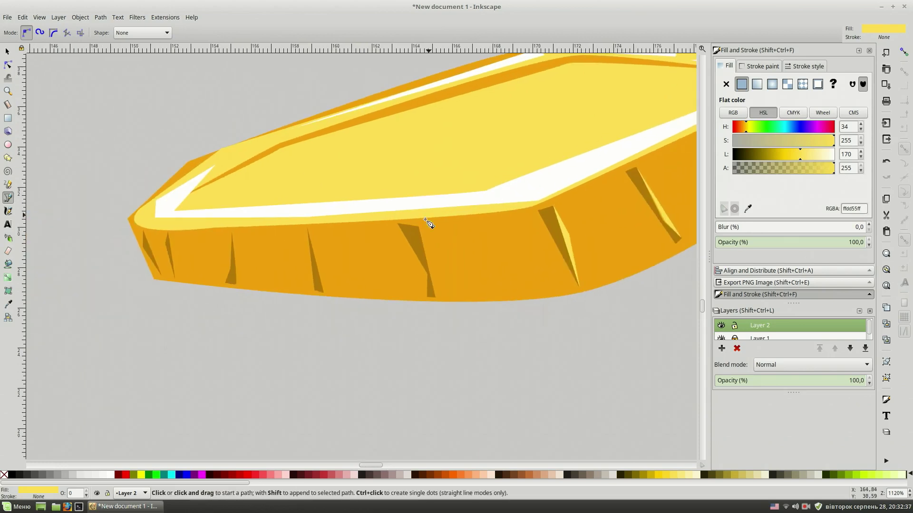
{"action": "left_click", "coordinate": [418, 227]}
{"action": "left_click", "coordinate": [426, 246]}
{"action": "left_click", "coordinate": [432, 297]}
{"action": "left_click", "coordinate": [419, 227]}
{"action": "left_click", "coordinate": [309, 230]}
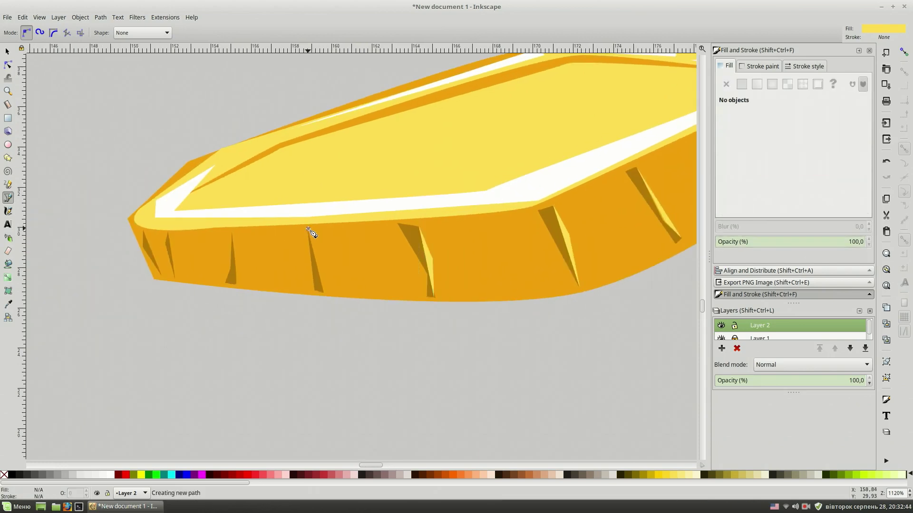
{"action": "left_click", "coordinate": [315, 259]}
{"action": "left_click", "coordinate": [324, 291]}
{"action": "left_click", "coordinate": [309, 230]}
- Add the last highlight sliver near the coin's left end and zoom out
{"action": "left_click", "coordinate": [231, 234]}
{"action": "left_click", "coordinate": [235, 283]}
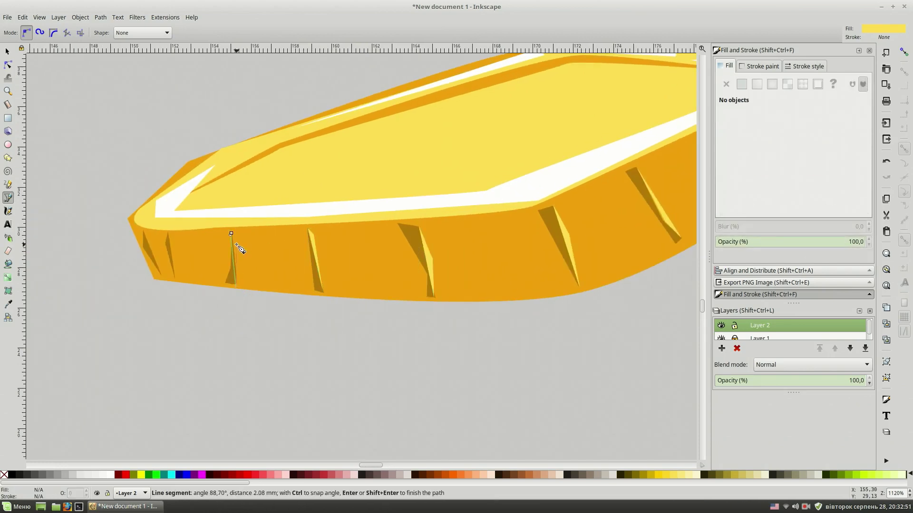
{"action": "left_click", "coordinate": [231, 233]}
{"action": "key", "text": "s"}
{"action": "key", "text": "Escape"}
{"action": "key", "text": "minus"}
{"action": "key", "text": "minus"}
{"action": "key", "text": "minus"}
{"action": "key", "text": "minus"}
{"action": "key", "text": "minus"}
{"action": "key", "text": "minus"}
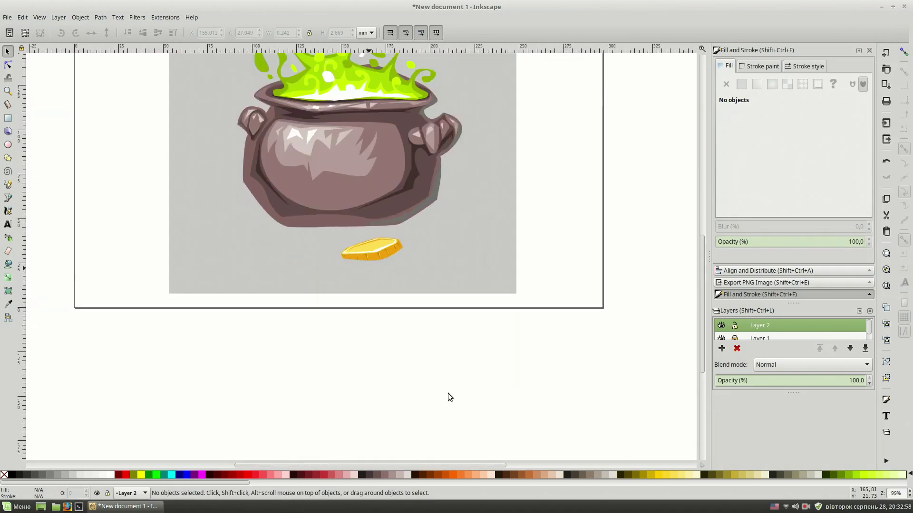
- Fit the page in view and duplicate the whole gold coin group
{"action": "key", "text": "5"}
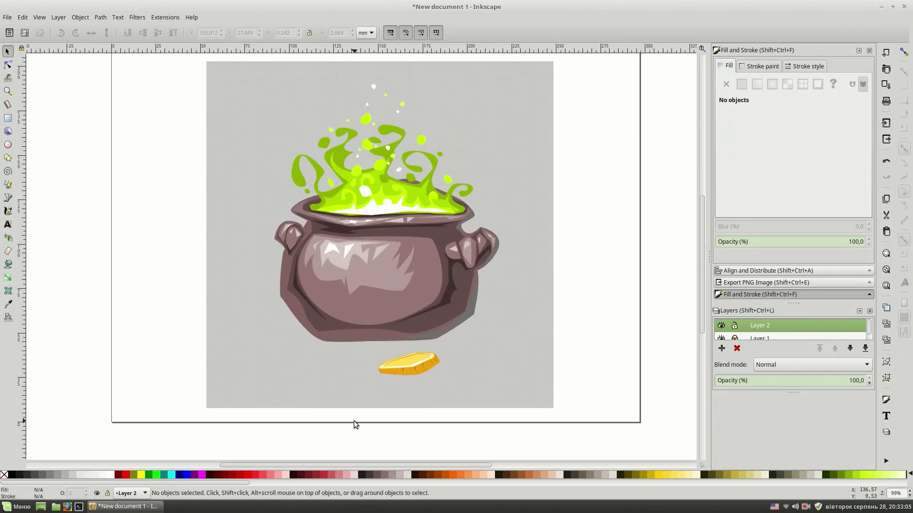
{"action": "mouse_move", "coordinate": [349, 427]}
{"action": "left_mouse_down"}
{"action": "mouse_move", "coordinate": [451, 345]}
{"action": "mouse_move", "coordinate": [472, 361]}
{"action": "mouse_move", "coordinate": [468, 371]}
{"action": "left_mouse_up"}
{"action": "key", "text": "ctrl+d"}
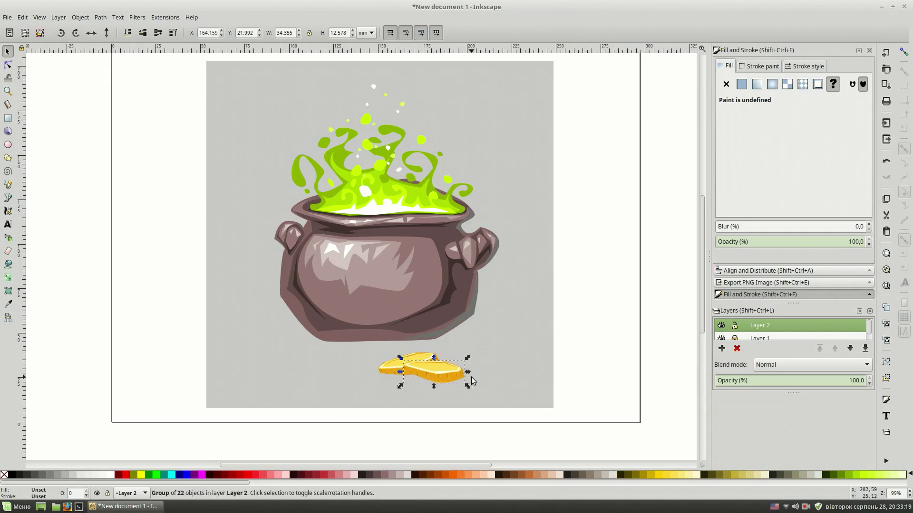
{"action": "left_click", "coordinate": [565, 306]}
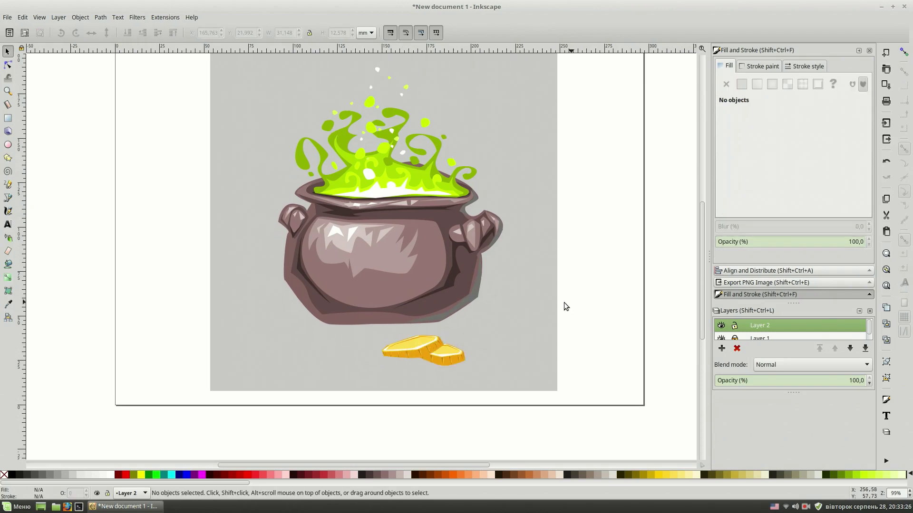
- Copy a coin to the cauldron's right and add a smaller, tilted copy
{"action": "left_click", "coordinate": [468, 361]}
{"action": "key", "text": "ctrl+d"}
{"action": "mouse_move", "coordinate": [471, 352]}
{"action": "left_mouse_down"}
{"action": "mouse_move", "coordinate": [527, 323]}
{"action": "mouse_move", "coordinate": [531, 310]}
{"action": "mouse_move", "coordinate": [522, 317]}
{"action": "mouse_move", "coordinate": [506, 305]}
{"action": "mouse_move", "coordinate": [528, 304]}
{"action": "mouse_move", "coordinate": [519, 298]}
{"action": "left_mouse_up"}
{"action": "key", "text": "ctrl+d"}
{"action": "left_click", "coordinate": [506, 304]}
{"action": "left_click", "coordinate": [583, 290]}
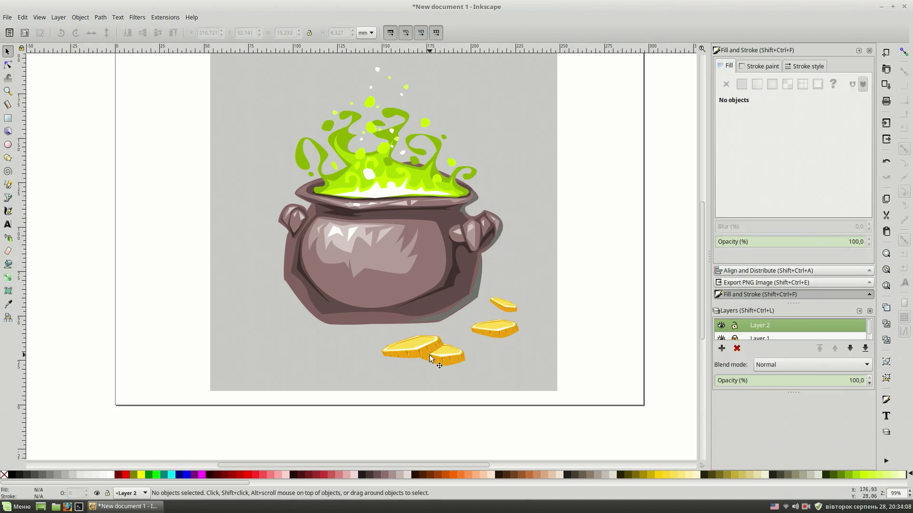
- Place copies of the left coin further left and up, tucked behind the pot
{"action": "left_click_drag", "start_coordinate": [346, 424], "coordinate": [463, 333]}
{"action": "key", "text": "ctrl+d"}
{"action": "mouse_move", "coordinate": [405, 350]}
{"action": "left_mouse_down"}
{"action": "mouse_move", "coordinate": [343, 361]}
{"action": "mouse_move", "coordinate": [315, 335]}
{"action": "mouse_move", "coordinate": [270, 339]}
{"action": "left_mouse_up"}
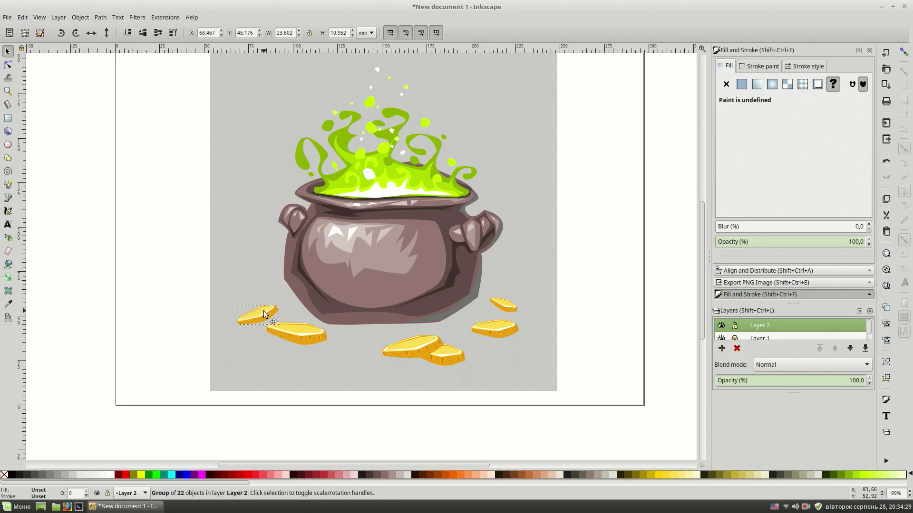
{"action": "key", "text": "ctrl+d"}
{"action": "left_click_drag", "start_coordinate": [268, 314], "coordinate": [301, 296]}
{"action": "left_click", "coordinate": [127, 32]}
{"action": "left_click", "coordinate": [576, 264]}
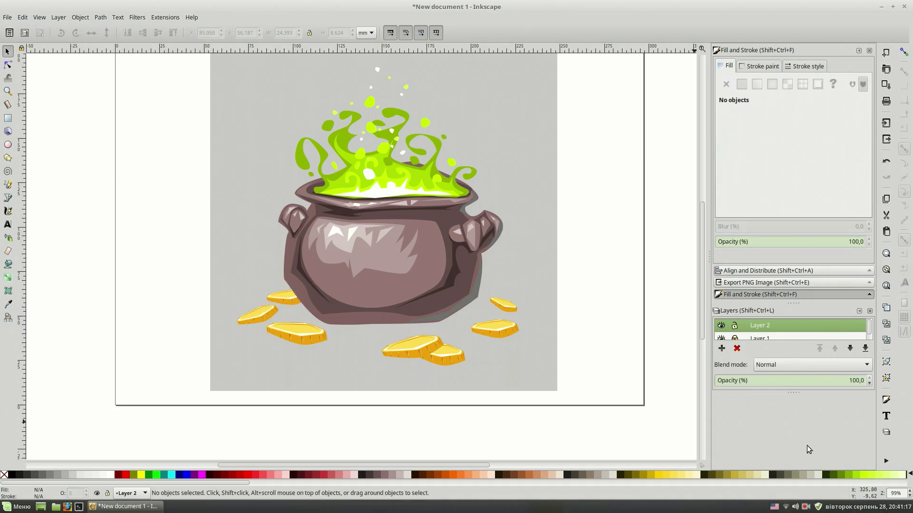
- Trace the shadow outline around the coins on the cauldron's left
{"action": "key", "text": "b"}
{"action": "scroll", "coordinate": [306, 306], "scroll_direction": "up", "scroll_amount": 2, "text": "ctrl"}
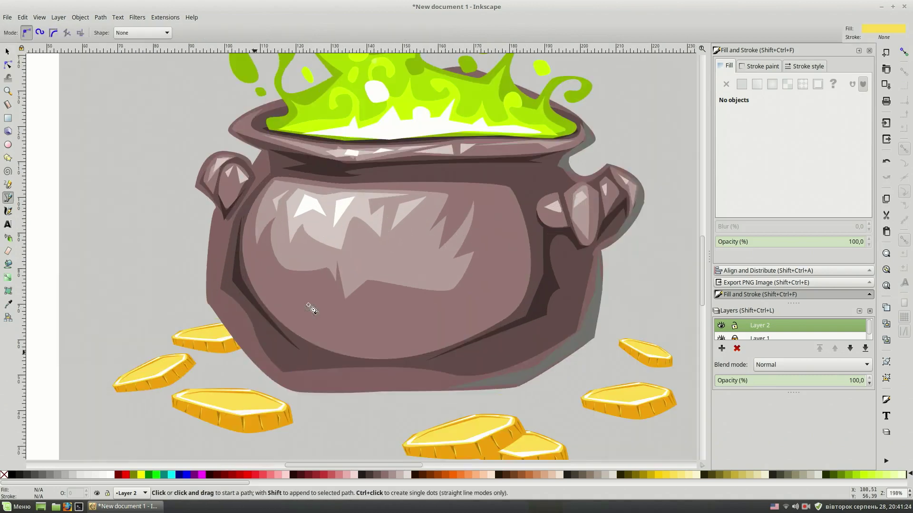
{"action": "left_click", "coordinate": [333, 279]}
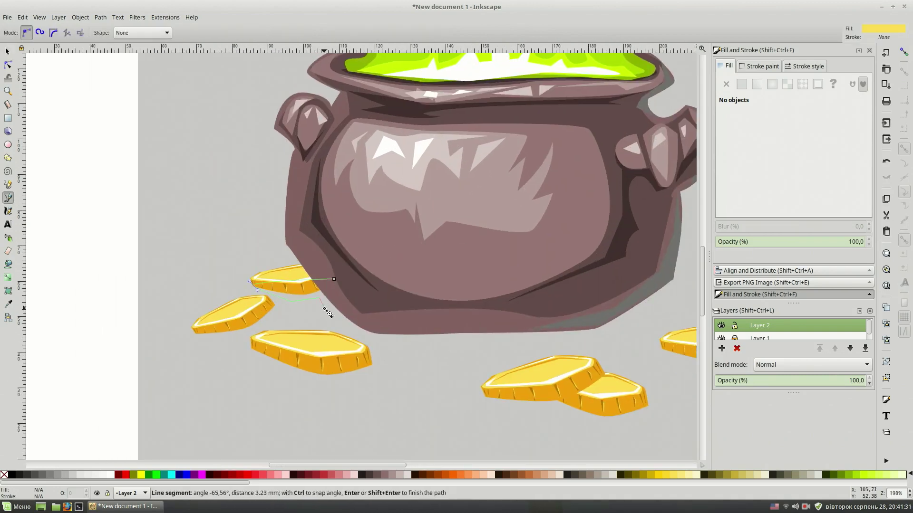
{"action": "left_click", "coordinate": [298, 314]}
{"action": "left_click", "coordinate": [195, 333]}
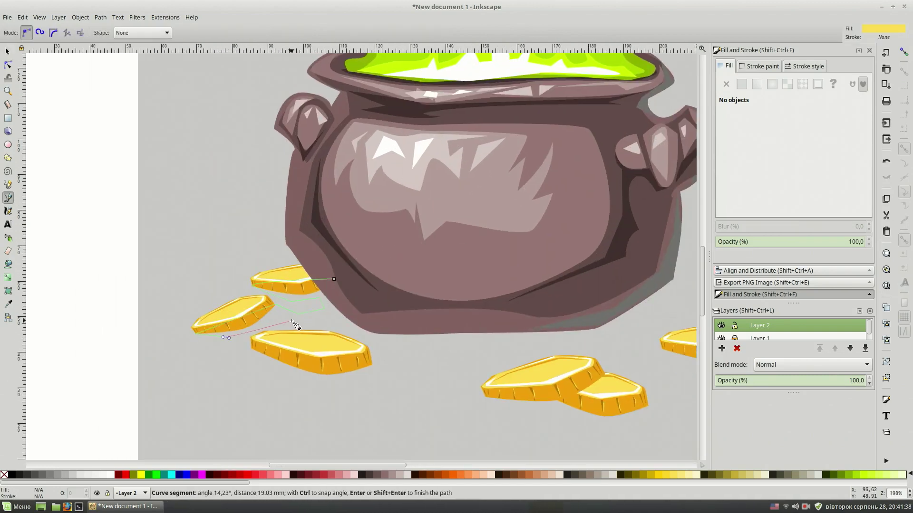
{"action": "left_click", "coordinate": [295, 321]}
{"action": "left_click", "coordinate": [374, 338]}
{"action": "left_click", "coordinate": [247, 353]}
{"action": "left_click", "coordinate": [279, 377]}
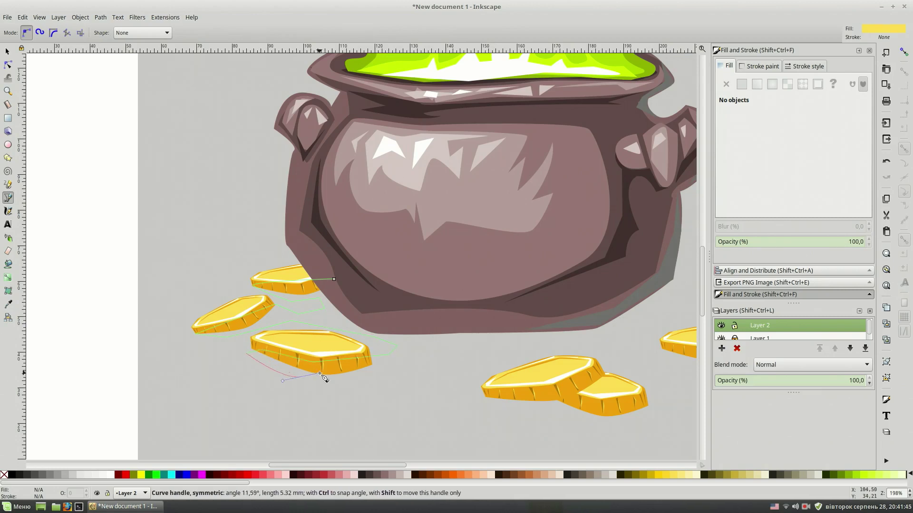
{"action": "left_click", "coordinate": [389, 375]}
- Continue the shadow along the pot bottom and around the right coins, then close it
{"action": "left_click", "coordinate": [401, 346]}
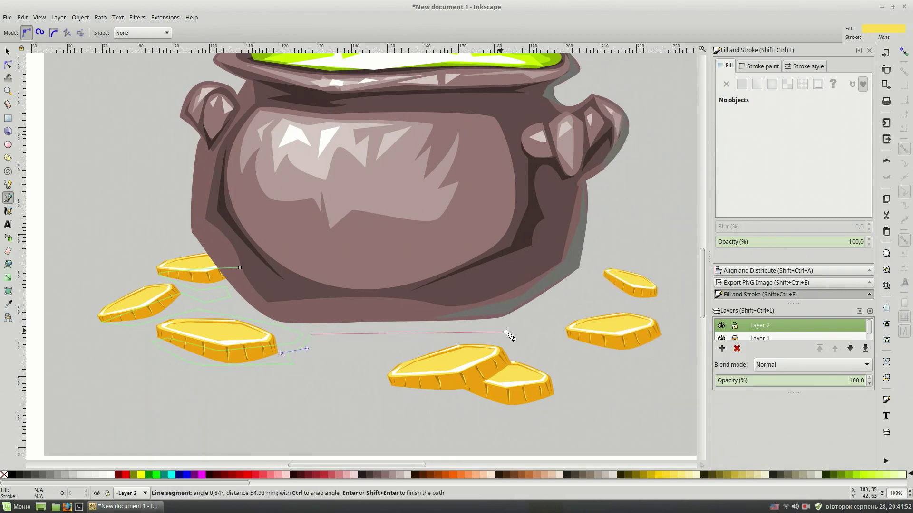
{"action": "left_click", "coordinate": [438, 317]}
{"action": "left_click", "coordinate": [565, 345]}
{"action": "left_click", "coordinate": [605, 355]}
{"action": "left_click", "coordinate": [679, 340]}
{"action": "left_click", "coordinate": [506, 324]}
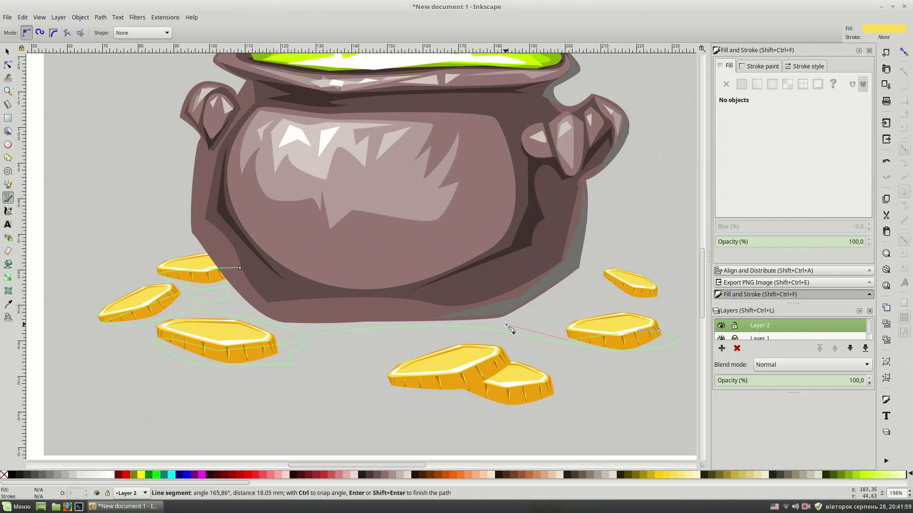
{"action": "left_click", "coordinate": [551, 294]}
{"action": "left_click", "coordinate": [664, 298]}
{"action": "left_click", "coordinate": [606, 275]}
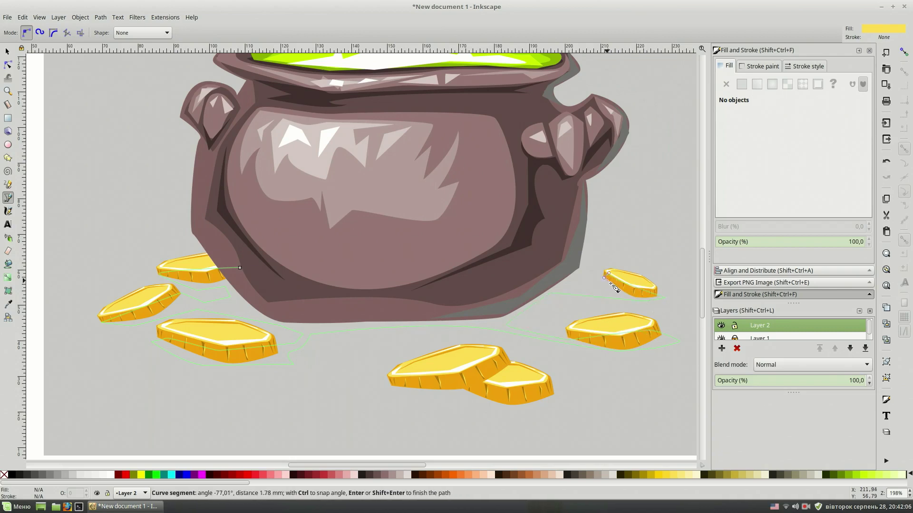
{"action": "left_click", "coordinate": [614, 290]}
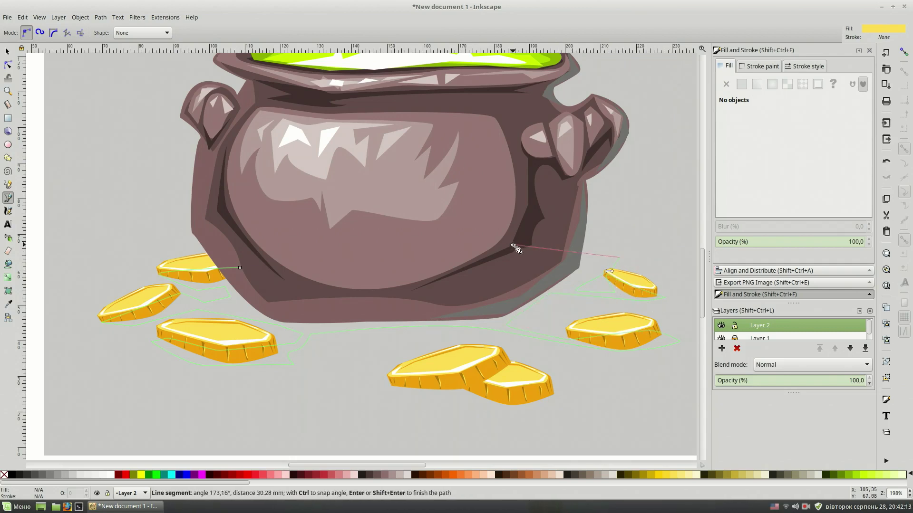
{"action": "left_click", "coordinate": [627, 255]}
- Fill the shadow dark olive and send it behind the cauldron
{"action": "left_click", "coordinate": [753, 155]}
{"action": "key", "text": "s"}
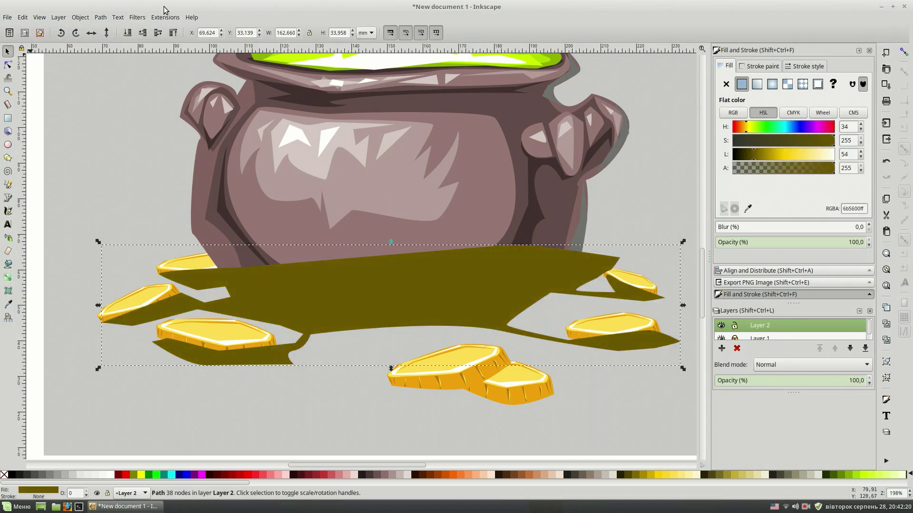
{"action": "key", "text": "End"}
{"action": "left_click", "coordinate": [326, 434]}
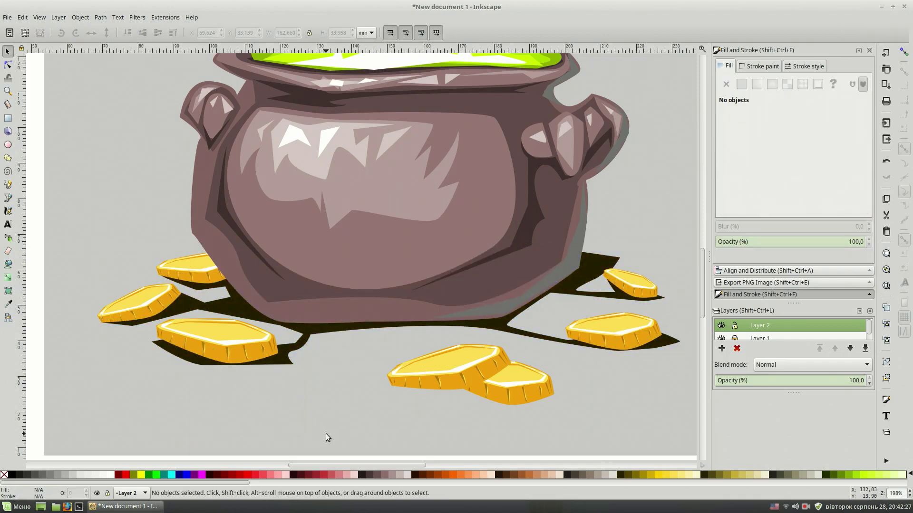
{"action": "key", "text": "minus"}
{"action": "key", "text": "minus"}
{"action": "key", "text": "plus"}
{"action": "key", "text": "plus"}
- Draw an initial curved shadow path beneath the front coin pair
{"action": "key", "text": "b"}
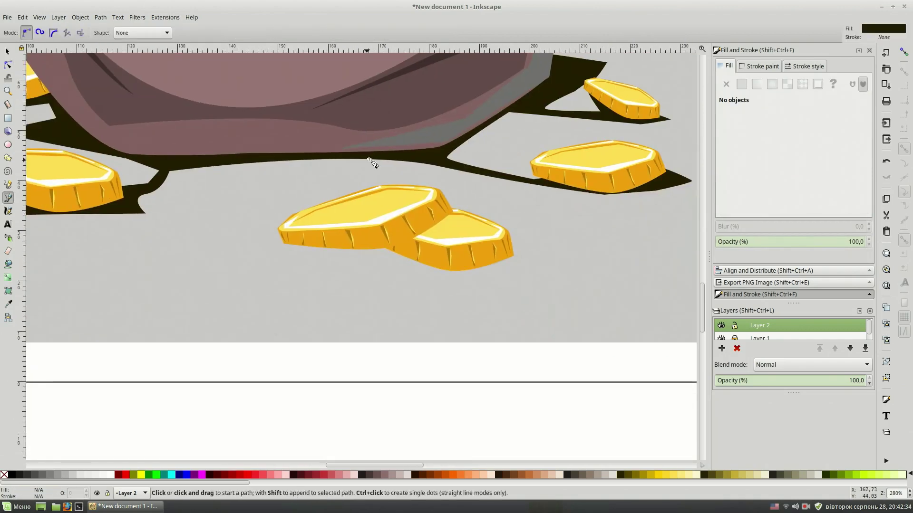
{"action": "key", "text": "plus"}
{"action": "left_click", "coordinate": [383, 261]}
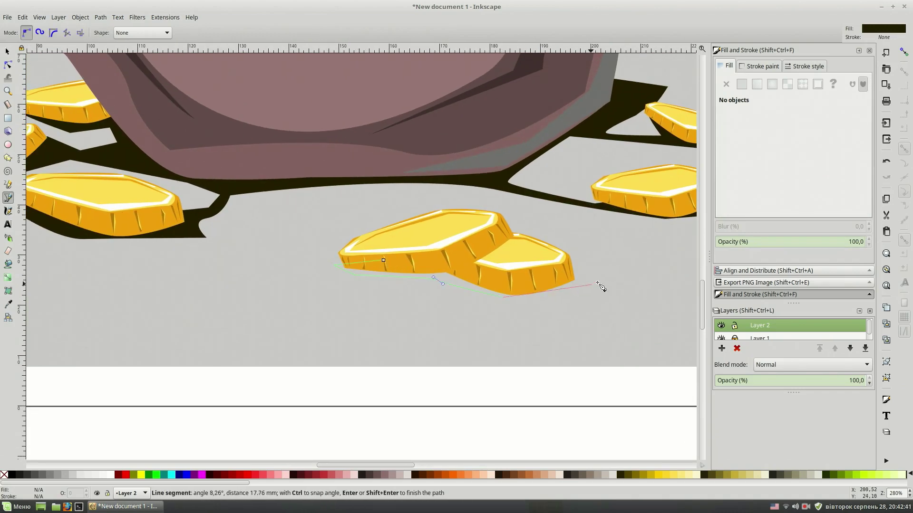
{"action": "left_click_drag", "start_coordinate": [537, 267], "coordinate": [542, 269]}
{"action": "key", "text": "Return"}
{"action": "key", "text": "s"}
{"action": "key", "text": "Escape"}
{"action": "key", "text": "5"}
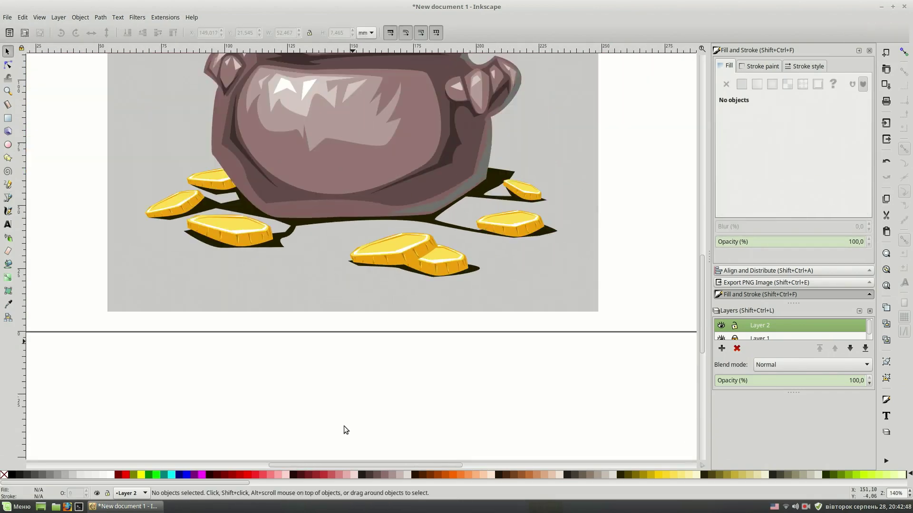
{"action": "key", "text": "plus"}
{"action": "key", "text": "plus"}
{"action": "key", "text": "plus"}
- Outline a closed shadow shape under the front coins with the Pen tool
{"action": "key", "text": "b"}
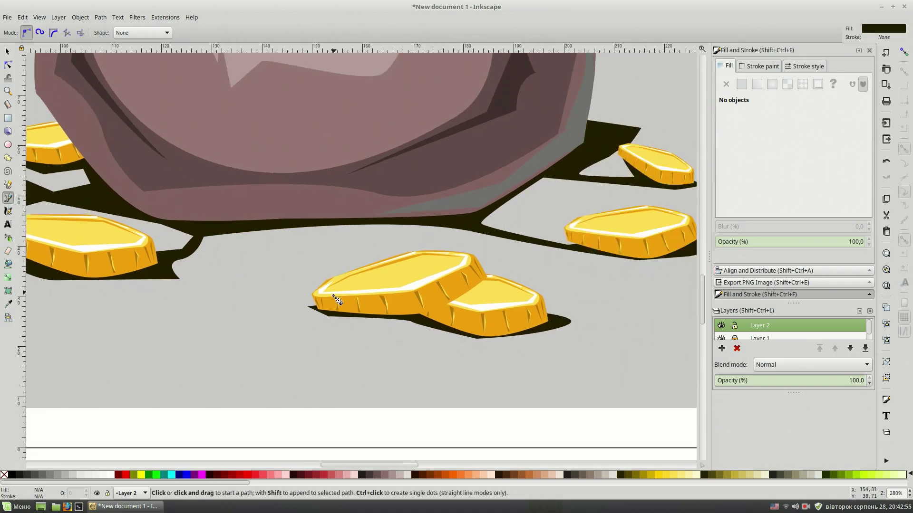
{"action": "left_click", "coordinate": [332, 296]}
{"action": "left_click", "coordinate": [330, 323]}
{"action": "left_click", "coordinate": [416, 328]}
{"action": "left_click", "coordinate": [494, 346]}
{"action": "left_click", "coordinate": [610, 324]}
{"action": "left_click", "coordinate": [502, 290]}
{"action": "left_click", "coordinate": [333, 296]}
- Tint the shadow a light grey-olive through HSL and lower it beneath the coins
{"action": "left_click_drag", "start_coordinate": [739, 155], "coordinate": [746, 154]}
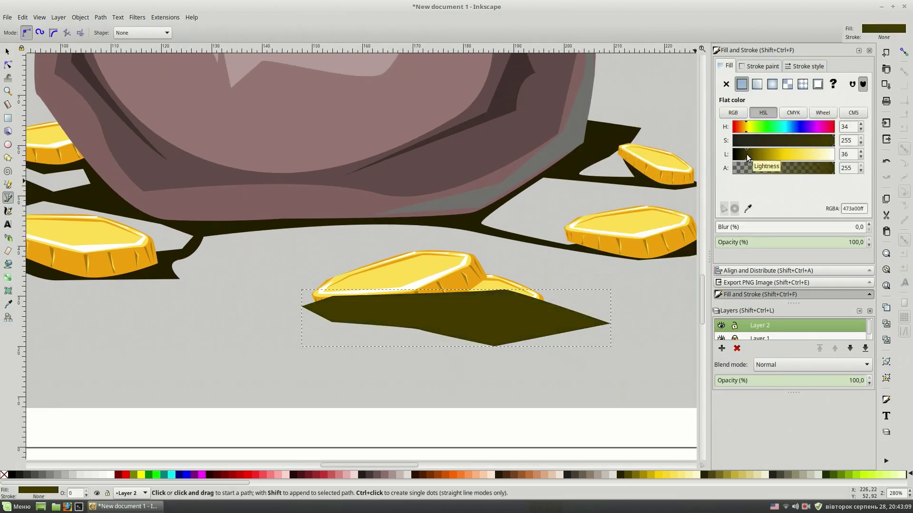
{"action": "left_click", "coordinate": [752, 141]}
{"action": "left_click", "coordinate": [753, 156]}
{"action": "left_click", "coordinate": [7, 51]}
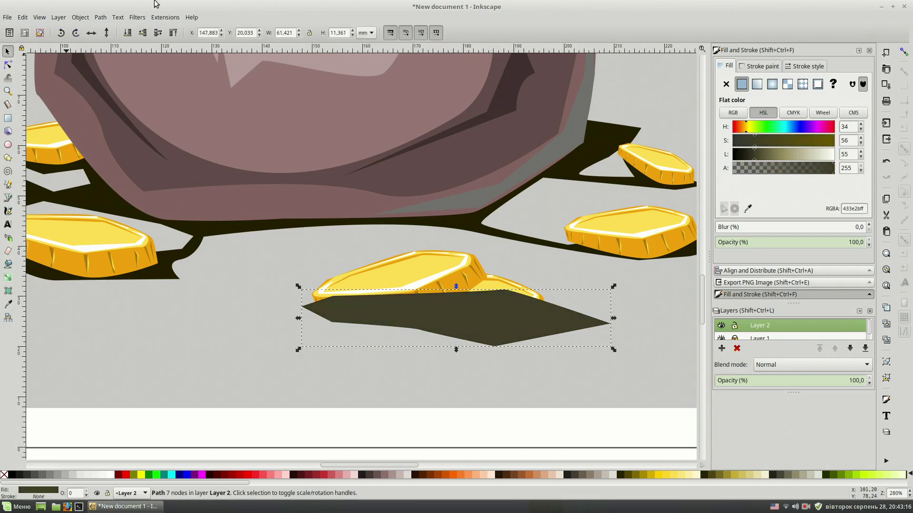
{"action": "left_click", "coordinate": [127, 32]}
{"action": "left_click_drag", "start_coordinate": [754, 155], "coordinate": [769, 155]}
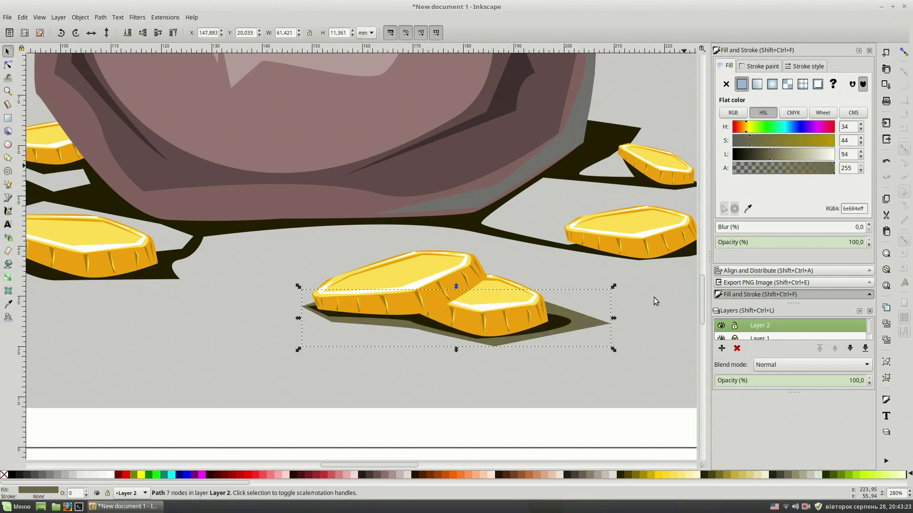
{"action": "key", "text": "Escape"}
{"action": "key", "text": "5"}
{"action": "scroll", "coordinate": [606, 432], "scroll_direction": "up", "scroll_amount": 3}
{"action": "scroll", "coordinate": [469, 372], "scroll_direction": "up", "scroll_amount": 3}
- Trace a pale shadow outline around the left coins at the cauldron's base
{"action": "key", "text": "b"}
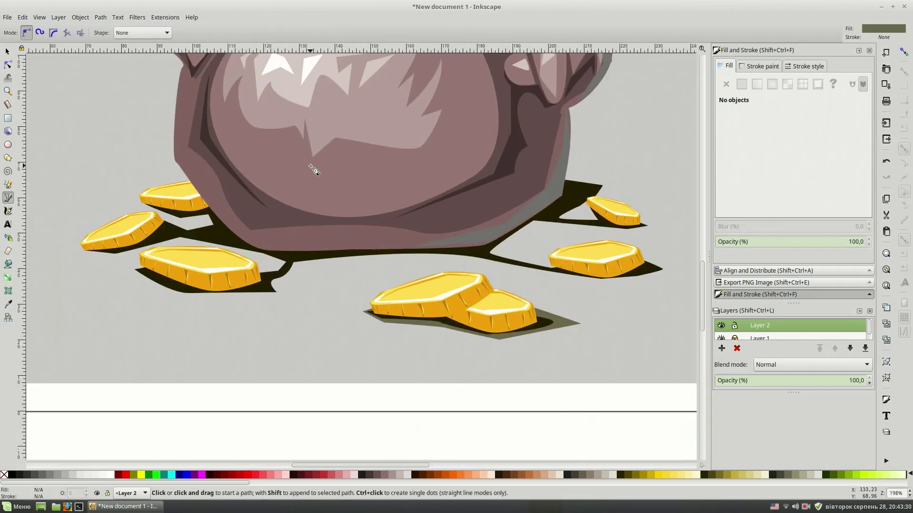
{"action": "left_click", "coordinate": [157, 192]}
{"action": "left_click", "coordinate": [204, 219]}
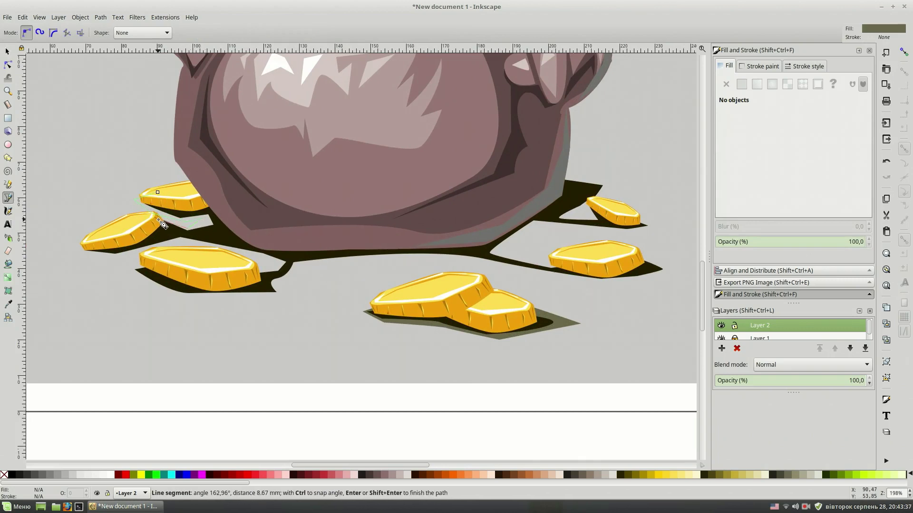
{"action": "left_click", "coordinate": [161, 217]}
{"action": "left_click", "coordinate": [82, 247]}
{"action": "left_click", "coordinate": [117, 259]}
{"action": "left_click", "coordinate": [178, 242]}
{"action": "left_click", "coordinate": [280, 263]}
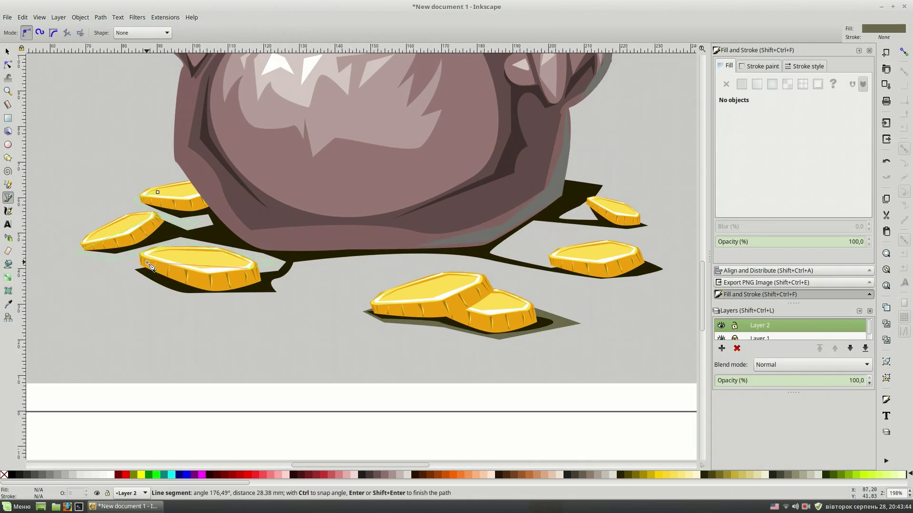
{"action": "left_click", "coordinate": [122, 267]}
{"action": "left_click", "coordinate": [189, 300]}
- Extend that shadow toward the right coin and close it into a filled shape
{"action": "left_click", "coordinate": [307, 262]}
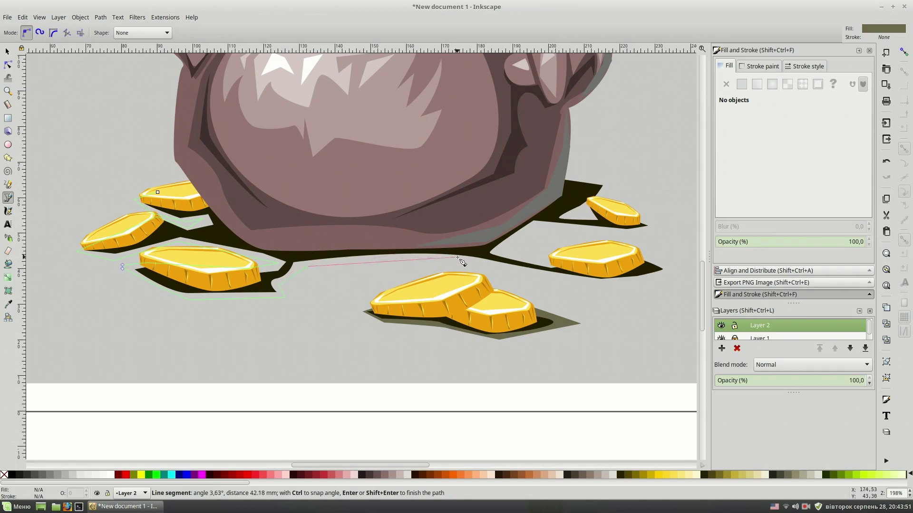
{"action": "left_click", "coordinate": [601, 287]}
{"action": "left_click", "coordinate": [682, 273]}
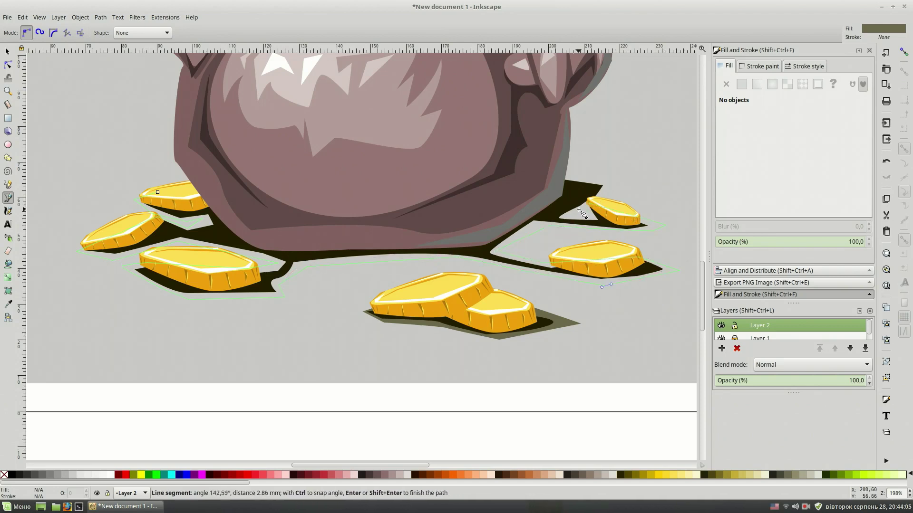
{"action": "left_click", "coordinate": [617, 183]}
{"action": "left_click", "coordinate": [200, 168]}
{"action": "key", "text": "Return"}
{"action": "key", "text": "s"}
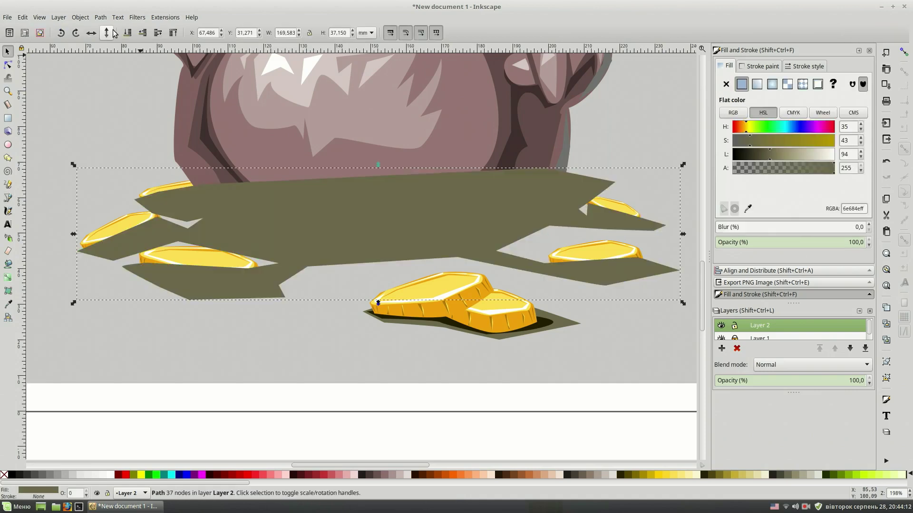
{"action": "left_click", "coordinate": [386, 424]}
{"action": "key", "text": "5"}
{"action": "key", "text": "grave"}
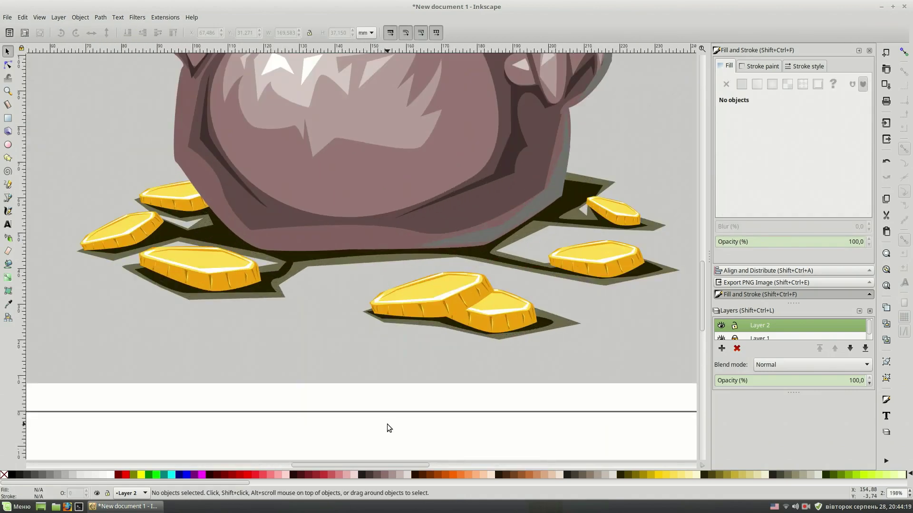
- Outline a second shadow shape beneath the front coin pair
{"action": "key", "text": "b"}
{"action": "left_click", "coordinate": [390, 298]}
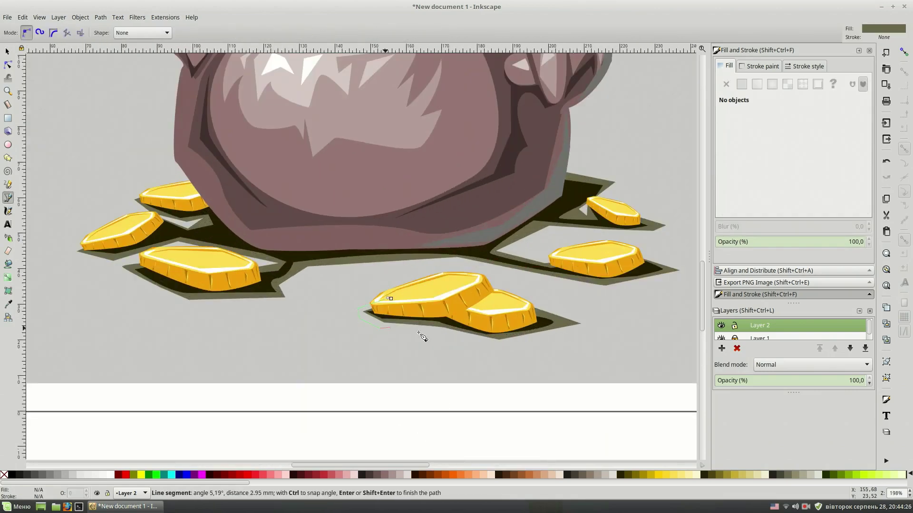
{"action": "left_click", "coordinate": [514, 345]}
{"action": "left_click", "coordinate": [622, 329]}
{"action": "left_click", "coordinate": [491, 289]}
{"action": "left_click", "coordinate": [390, 298]}
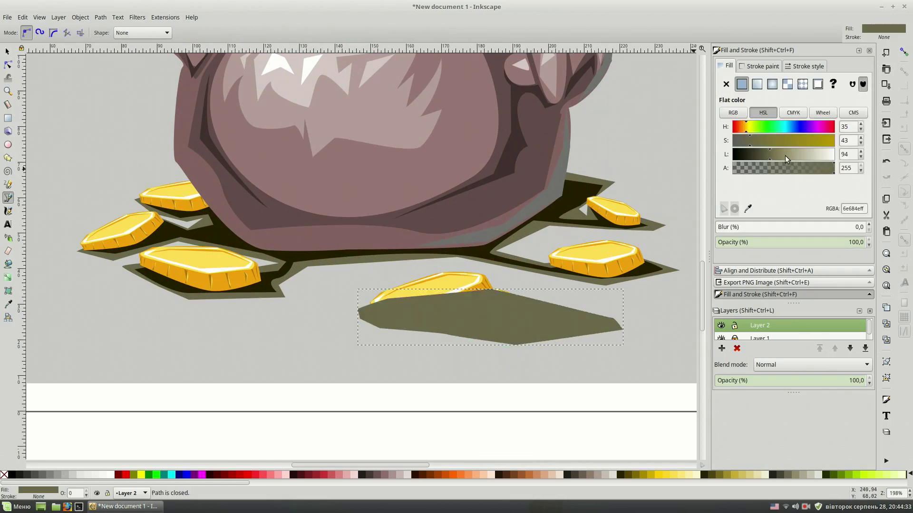
- Lighten the front coin shadow and lower it beneath the coins
{"action": "left_click", "coordinate": [785, 155]}
{"action": "left_click", "coordinate": [7, 52]}
{"action": "left_click", "coordinate": [142, 33]}
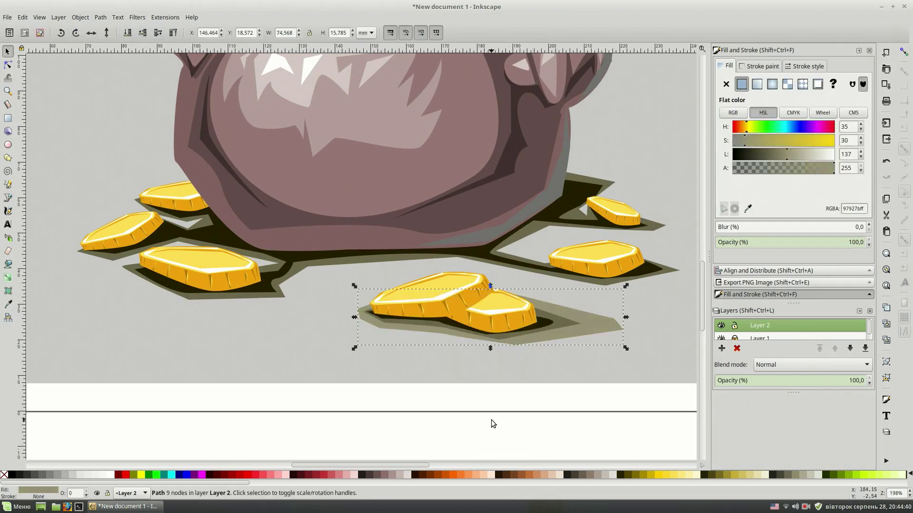
{"action": "left_click", "coordinate": [491, 420]}
{"action": "key", "text": "5"}
{"action": "scroll", "coordinate": [508, 447], "scroll_direction": "up", "scroll_amount": 5, "text": "ctrl"}
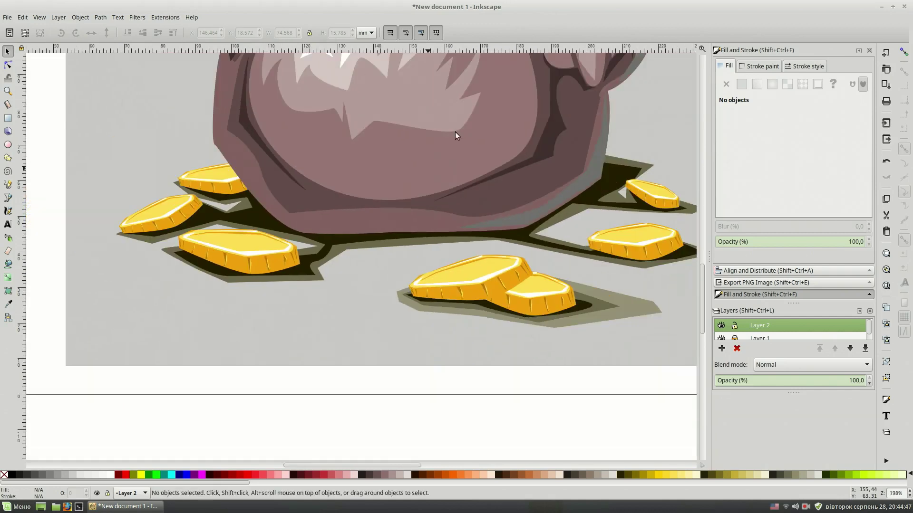
{"action": "scroll", "coordinate": [343, 122], "scroll_direction": "up", "scroll_amount": 1}
{"action": "scroll", "coordinate": [343, 121], "scroll_direction": "right", "scroll_amount": 2}
- Trace a wider outer shadow around the left coins toward the right coin
{"action": "key", "text": "b"}
{"action": "left_click", "coordinate": [211, 185]}
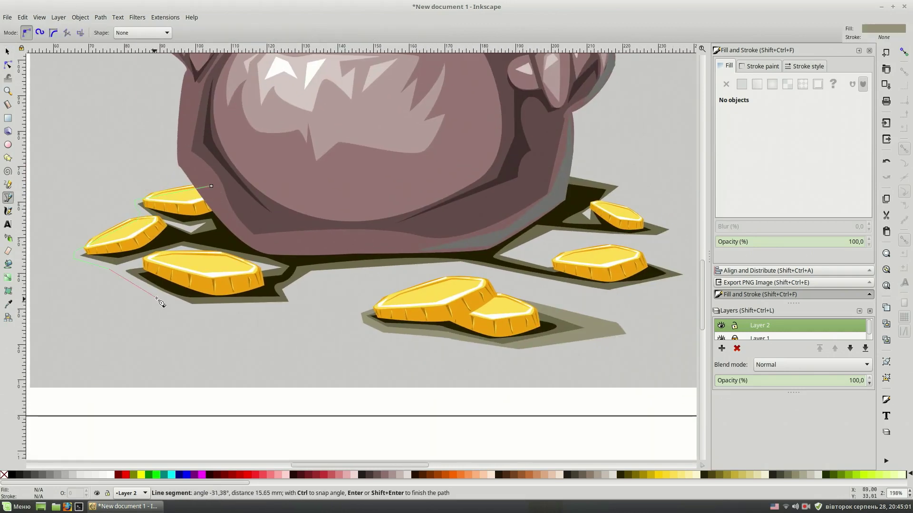
{"action": "left_click", "coordinate": [157, 299]}
{"action": "left_click", "coordinate": [208, 309]}
{"action": "left_click", "coordinate": [304, 309]}
{"action": "left_click", "coordinate": [312, 300]}
{"action": "left_click", "coordinate": [459, 261]}
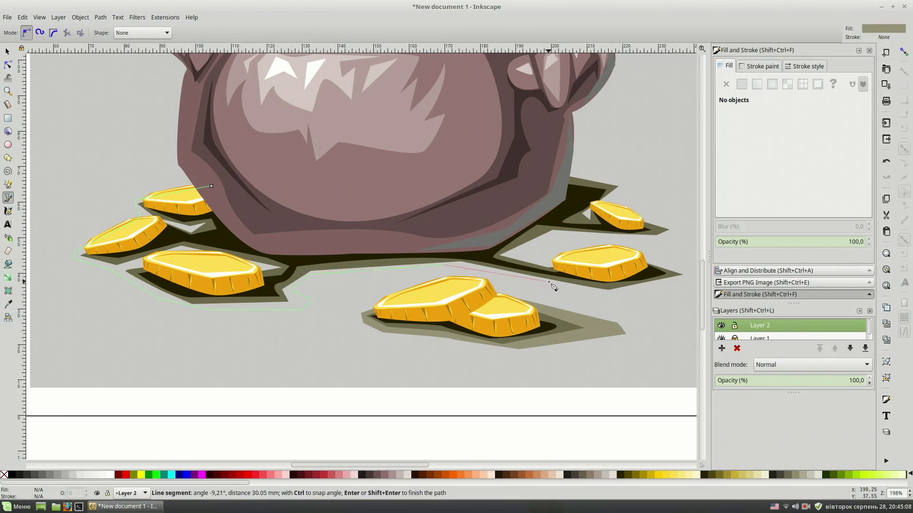
{"action": "left_click", "coordinate": [616, 296]}
- Close the outer shadow around the right coins and lower it beneath pot and coins
{"action": "left_click", "coordinate": [504, 256]}
{"action": "left_click", "coordinate": [577, 235]}
{"action": "left_click", "coordinate": [211, 186]}
{"action": "key", "text": "s"}
{"action": "left_click", "coordinate": [127, 32]}
{"action": "left_click", "coordinate": [440, 437]}
{"action": "key", "text": "5"}
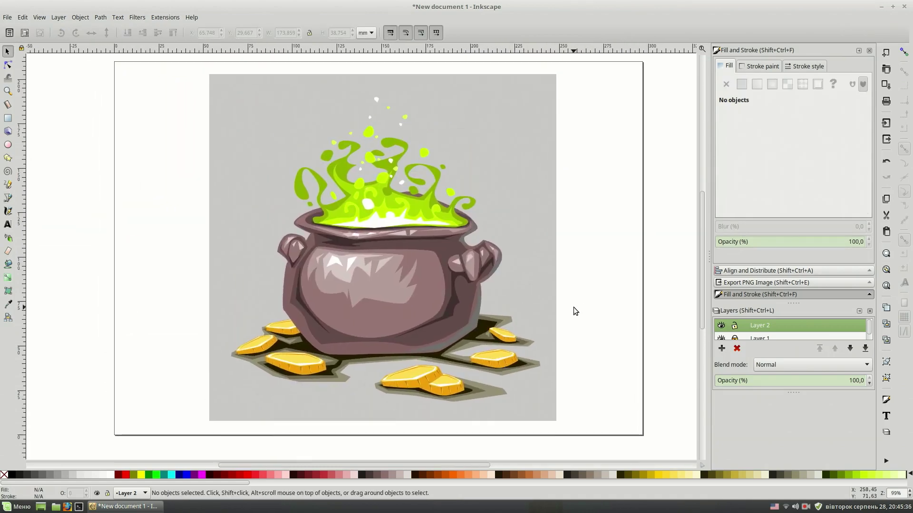
{"action": "scroll", "coordinate": [577, 308], "scroll_direction": "left", "scroll_amount": 1}
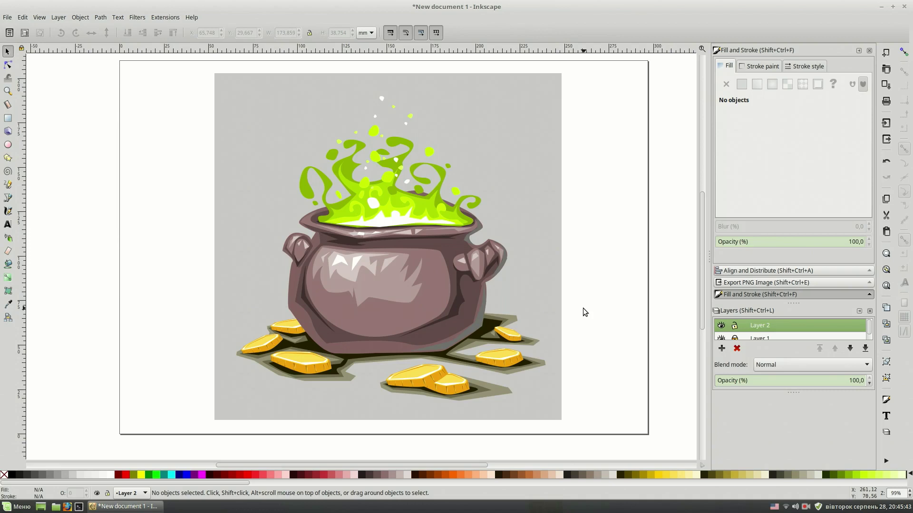
- Draw a lighter-green grass blade on the left of the cauldron
{"action": "key", "text": "b"}
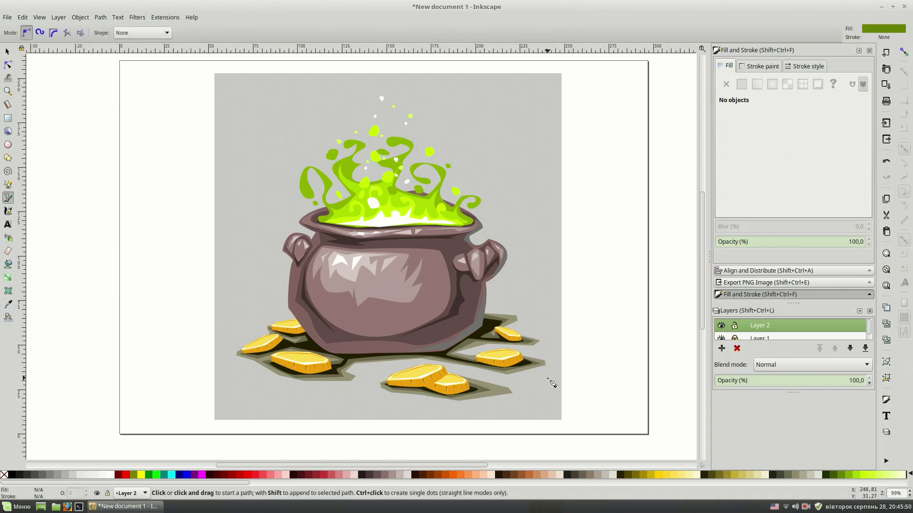
{"action": "left_click", "coordinate": [317, 340]}
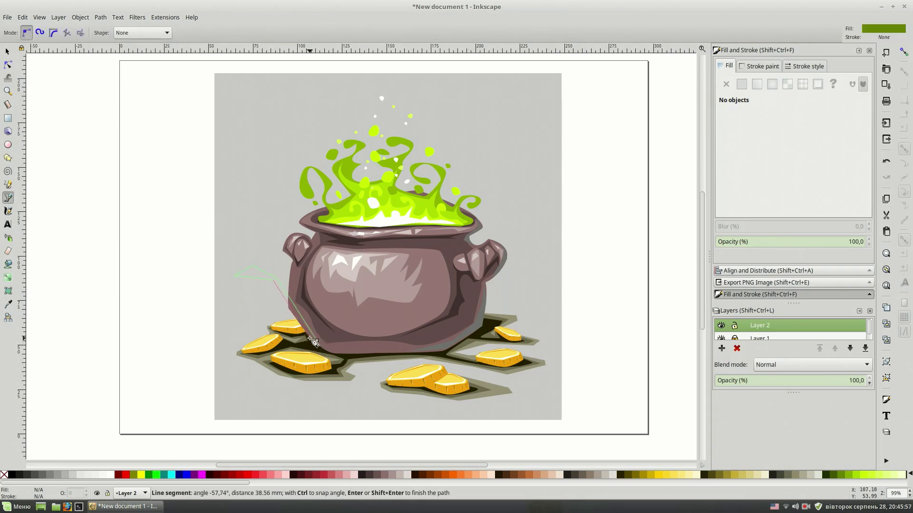
{"action": "left_click", "coordinate": [271, 295]}
{"action": "left_click", "coordinate": [319, 345]}
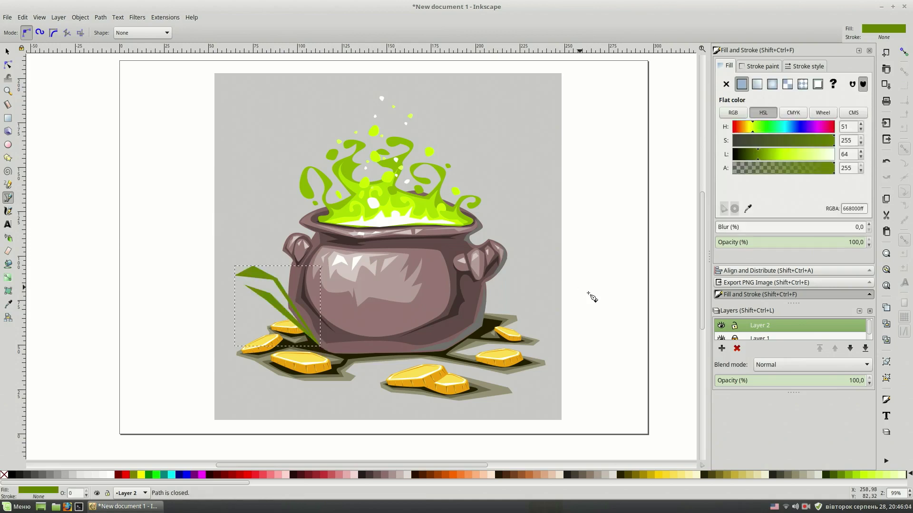
{"action": "left_click_drag", "start_coordinate": [758, 156], "coordinate": [772, 157]}
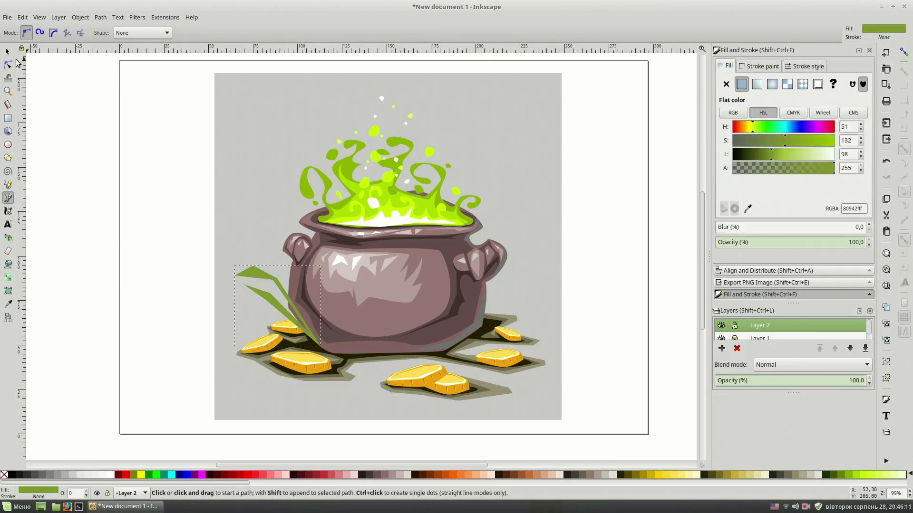
{"action": "key", "text": "s"}
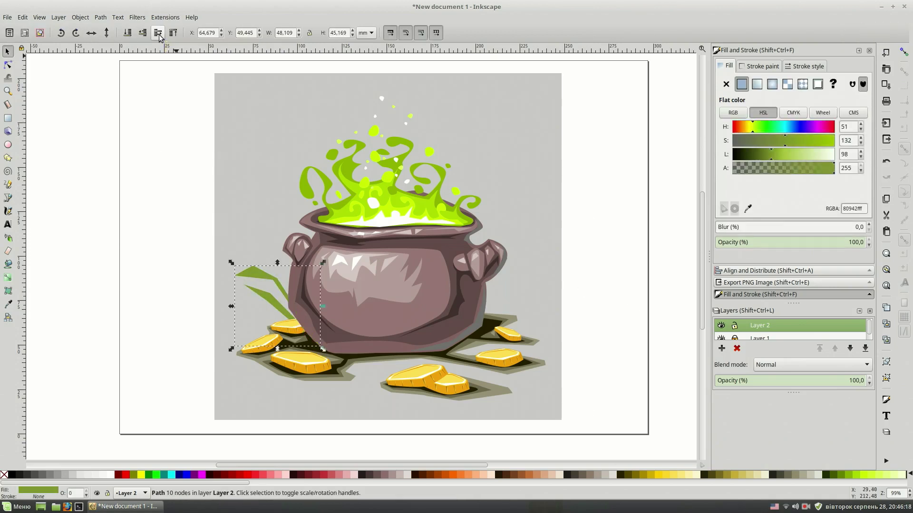
- Zoom in and inspect the left grass blade's nodes
{"action": "key", "text": "Escape"}
{"action": "key", "text": "plus"}
{"action": "key", "text": "plus"}
{"action": "scroll", "coordinate": [579, 212], "scroll_direction": "down", "scroll_amount": 1}
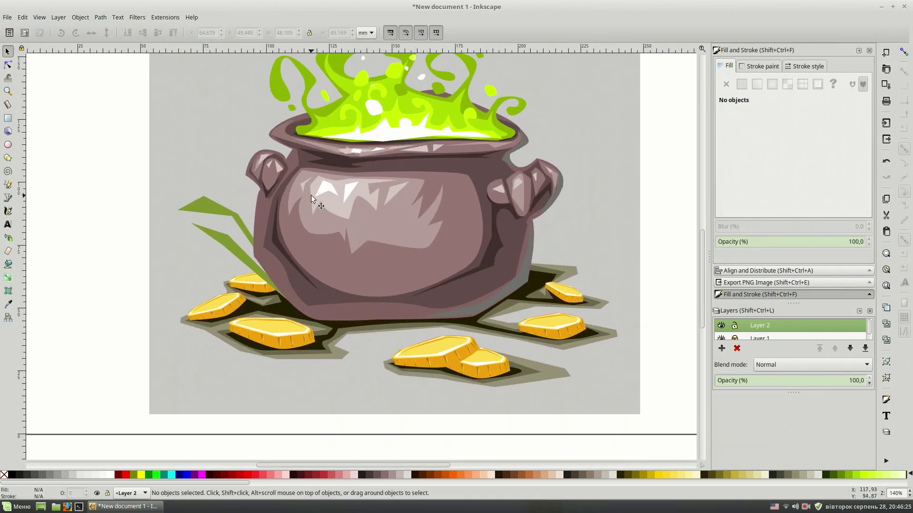
{"action": "key", "text": "n"}
{"action": "left_click", "coordinate": [222, 222]}
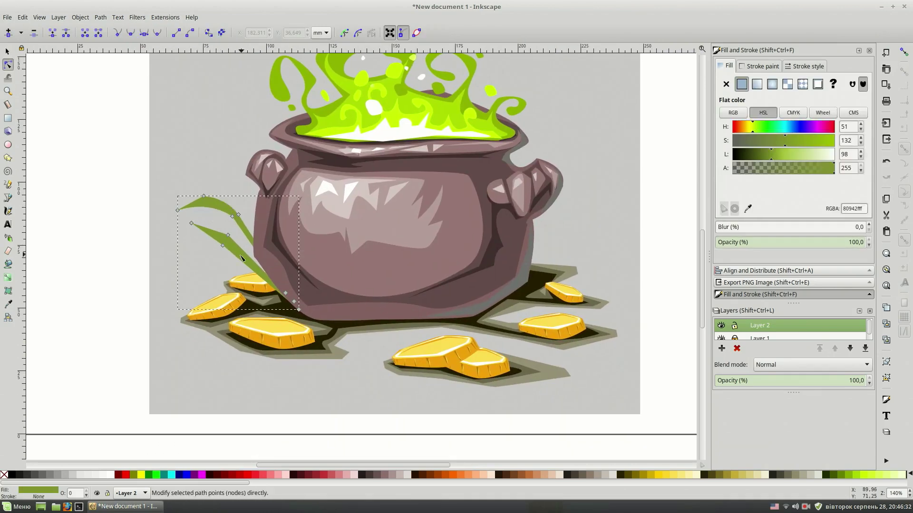
{"action": "key", "text": "s"}
{"action": "key", "text": "Escape"}
- Draw curved grass blades on the right side of the cauldron
{"action": "key", "text": "b"}
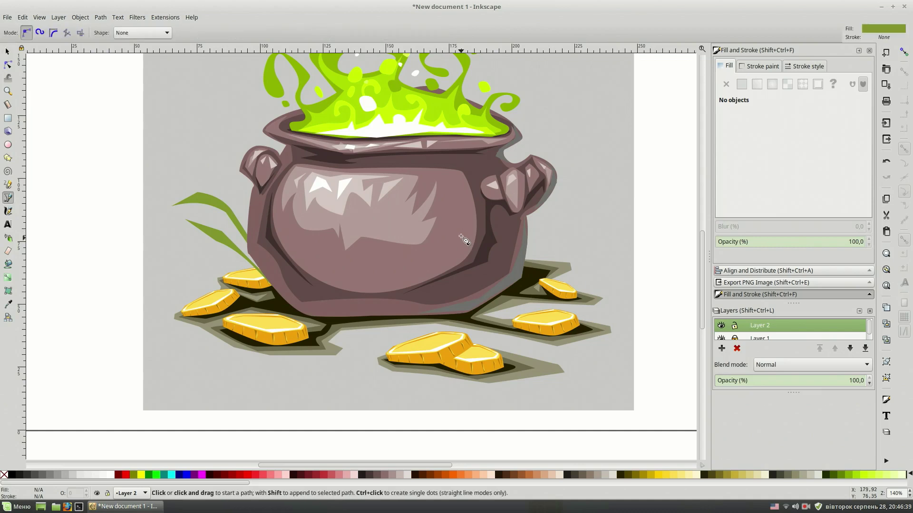
{"action": "scroll", "coordinate": [521, 243], "scroll_direction": "right", "scroll_amount": 1}
{"action": "left_click", "coordinate": [482, 257]}
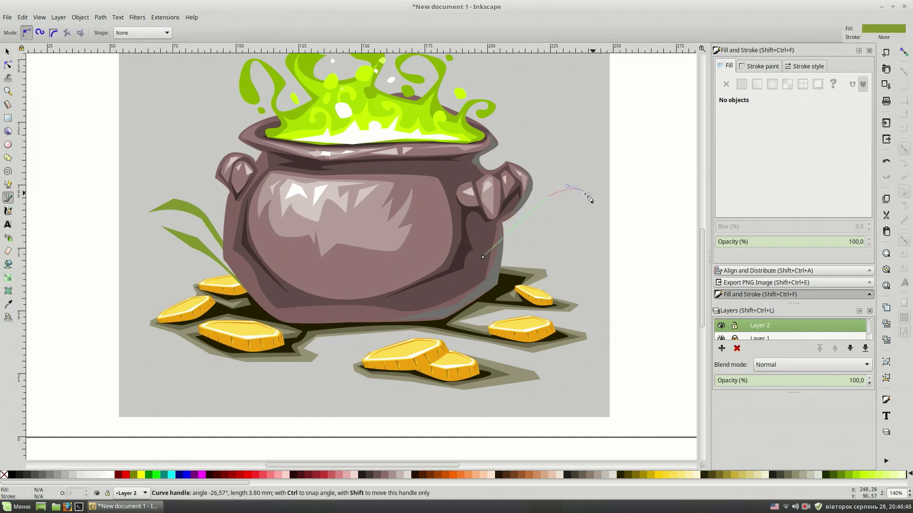
{"action": "left_click_drag", "start_coordinate": [569, 195], "coordinate": [554, 222]}
{"action": "left_click", "coordinate": [589, 235]}
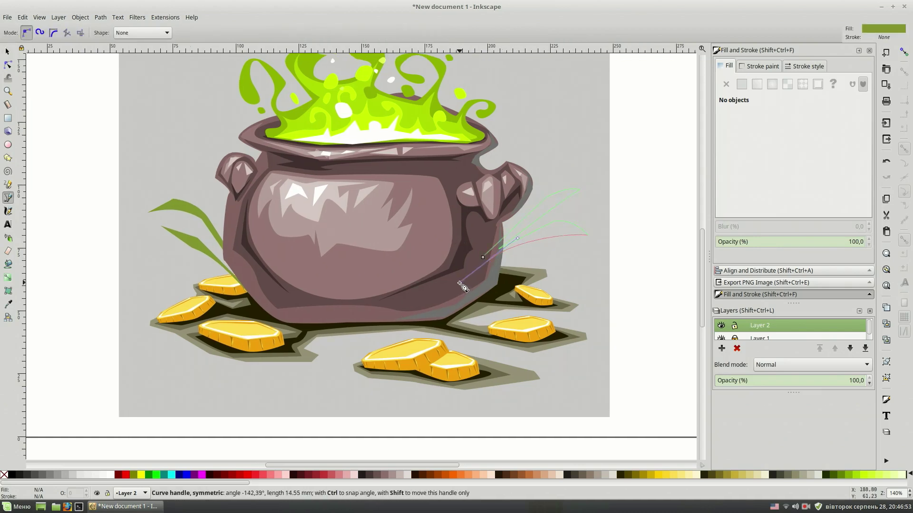
{"action": "left_click_drag", "start_coordinate": [494, 275], "coordinate": [485, 275]}
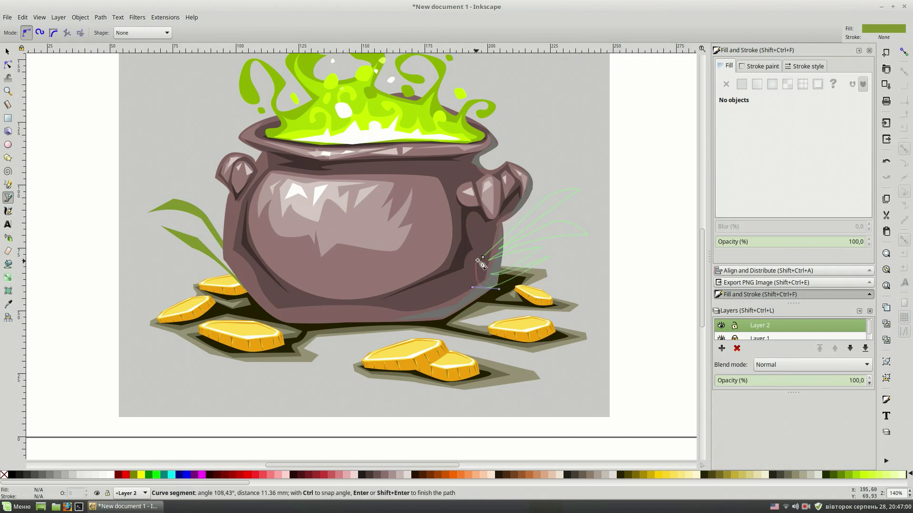
{"action": "left_click", "coordinate": [483, 258]}
{"action": "key", "text": "s"}
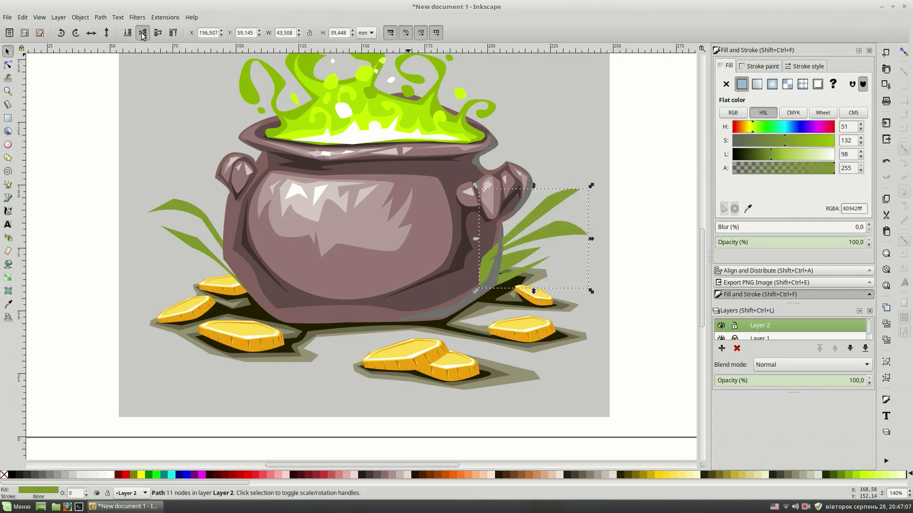
- Darken the right grass blades' green, then zoom in on the cauldron's base
{"action": "left_click", "coordinate": [649, 252]}
{"action": "key", "text": "minus"}
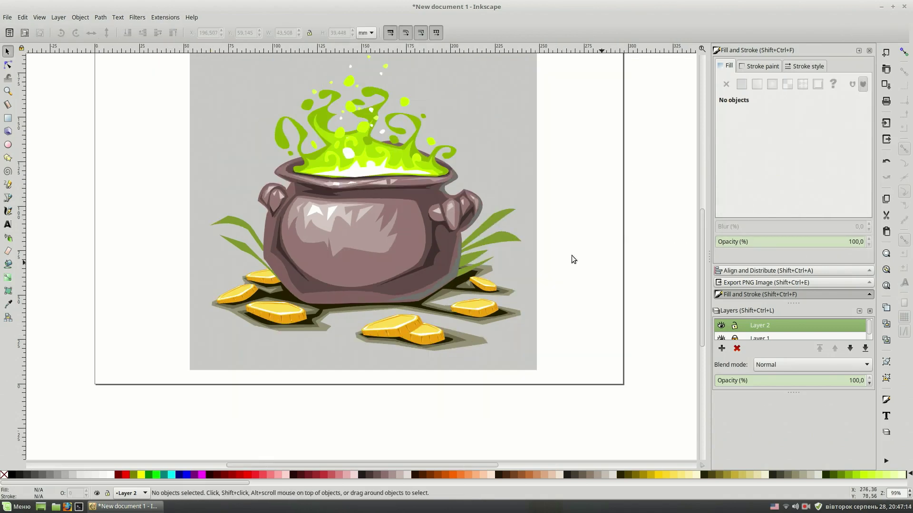
{"action": "left_click", "coordinate": [508, 240]}
{"action": "left_click", "coordinate": [764, 154]}
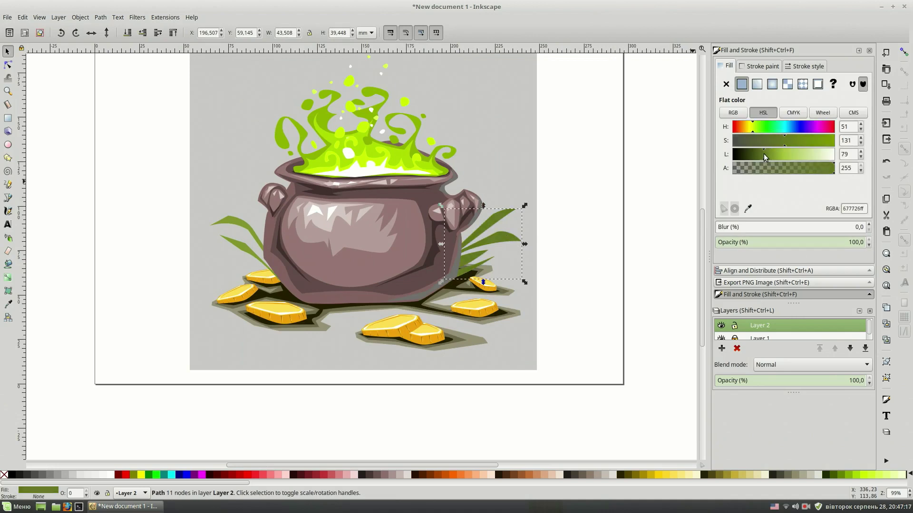
{"action": "left_click", "coordinate": [647, 272]}
{"action": "key", "text": "plus"}
{"action": "left_click_drag", "start_coordinate": [628, 290], "coordinate": [594, 312]}
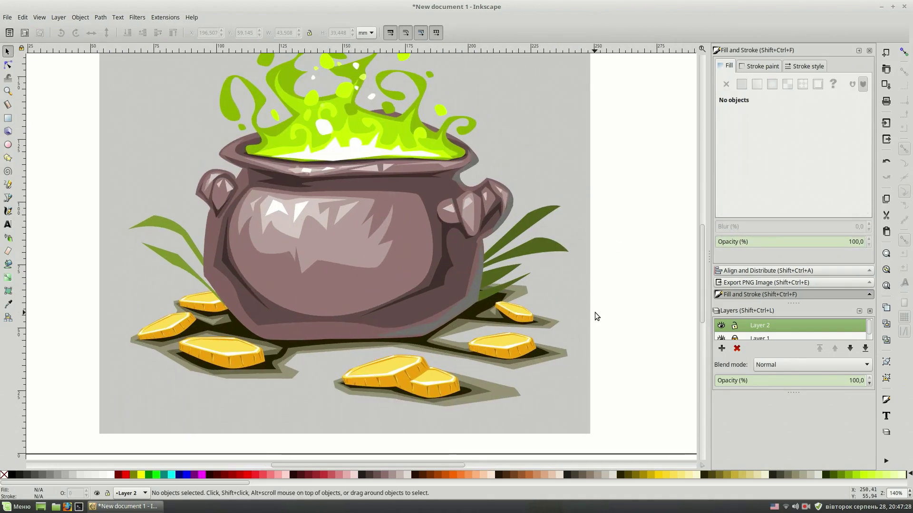
{"action": "key", "text": "b"}
{"action": "key", "text": "plus"}
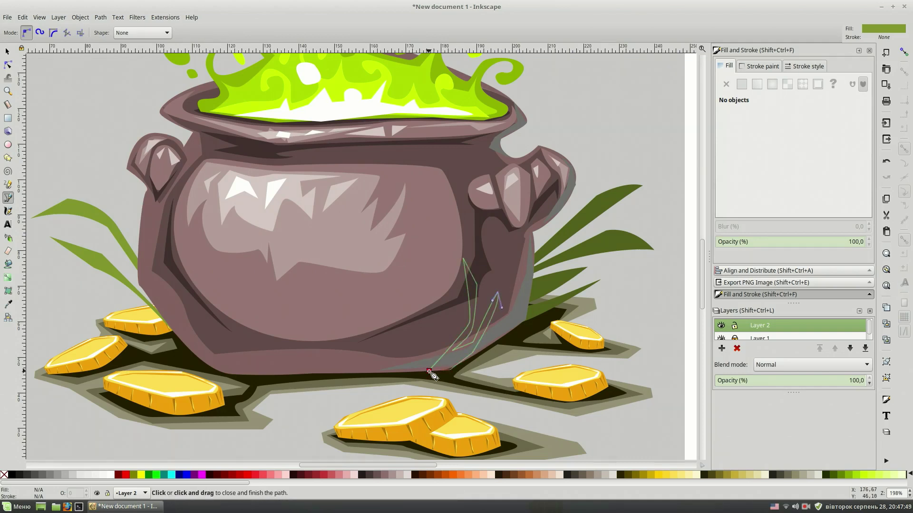
- Draw a thin green grass blade at the cauldron's base
{"action": "left_click", "coordinate": [429, 372]}
{"action": "left_click", "coordinate": [407, 376]}
{"action": "left_click", "coordinate": [409, 308]}
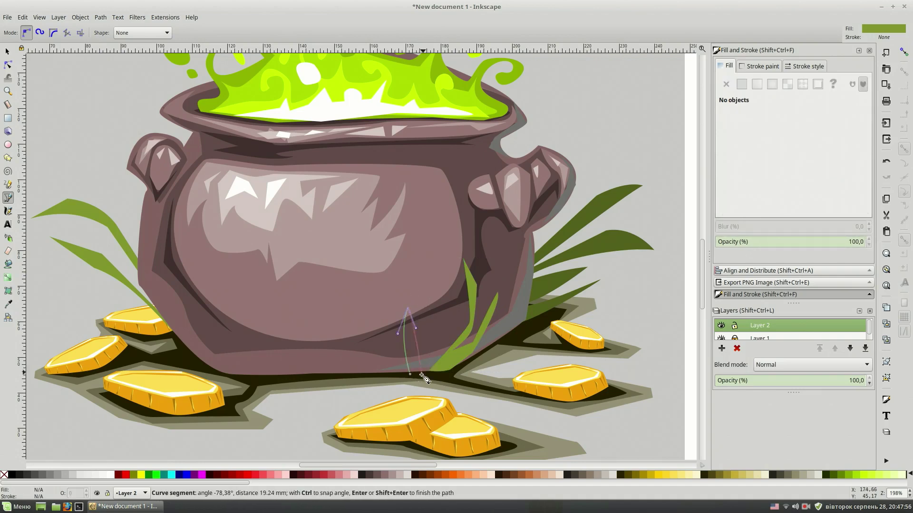
{"action": "left_click", "coordinate": [414, 373]}
{"action": "key", "text": "s"}
{"action": "key", "text": "Escape"}
{"action": "key", "text": "minus"}
{"action": "key", "text": "minus"}
{"action": "key", "text": "minus"}
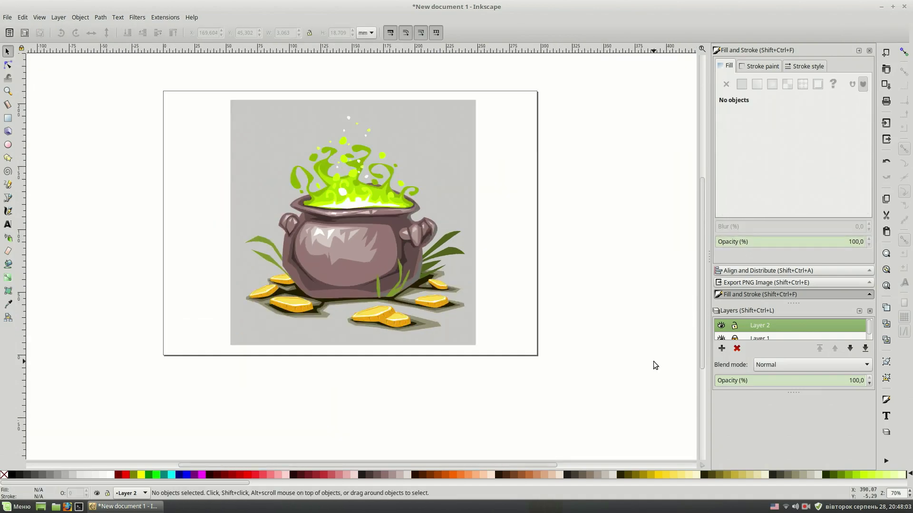
{"action": "scroll", "coordinate": [291, 270], "scroll_direction": "up", "scroll_amount": 2}
- Add a leaf blade at the lower left and curve its lower edge with the Node tool
{"action": "key", "text": "b"}
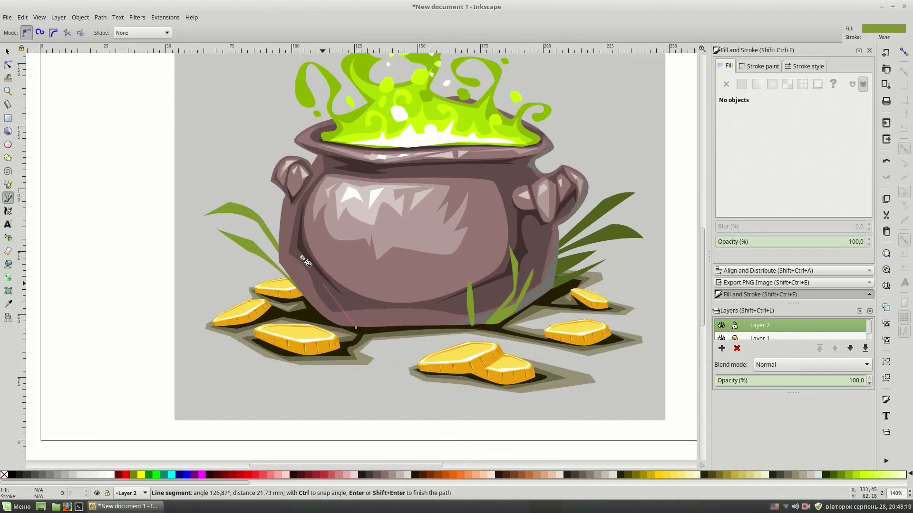
{"action": "left_click", "coordinate": [357, 328]}
{"action": "key", "text": "n"}
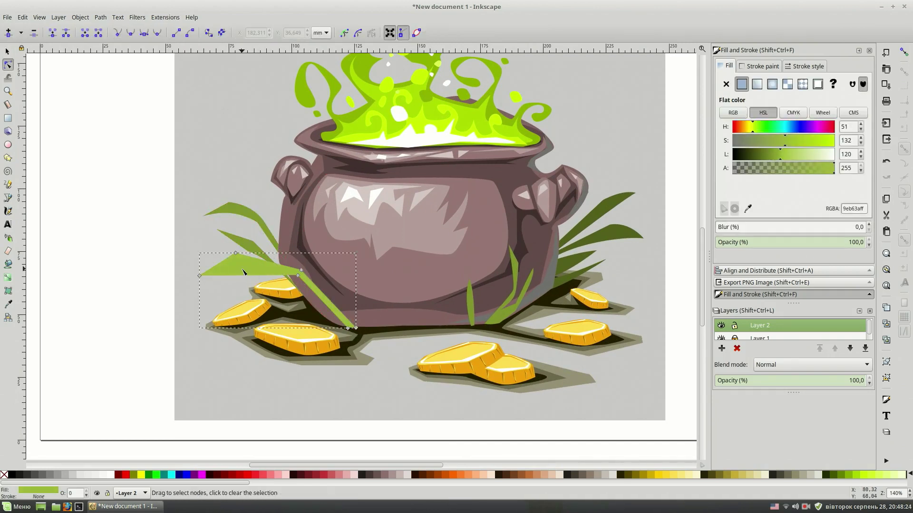
{"action": "left_click_drag", "start_coordinate": [243, 272], "coordinate": [245, 270]}
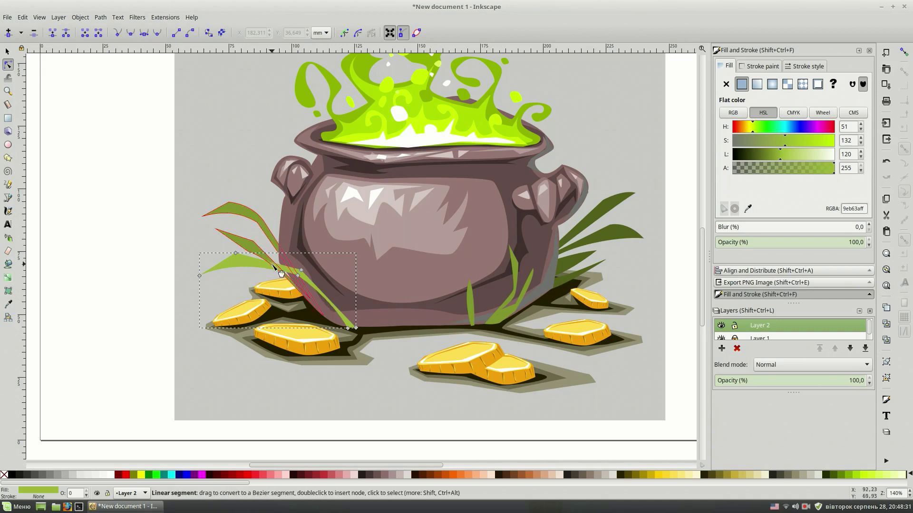
{"action": "key", "text": "s"}
{"action": "key", "text": "Escape"}
{"action": "left_click_drag", "start_coordinate": [598, 247], "coordinate": [543, 251]}
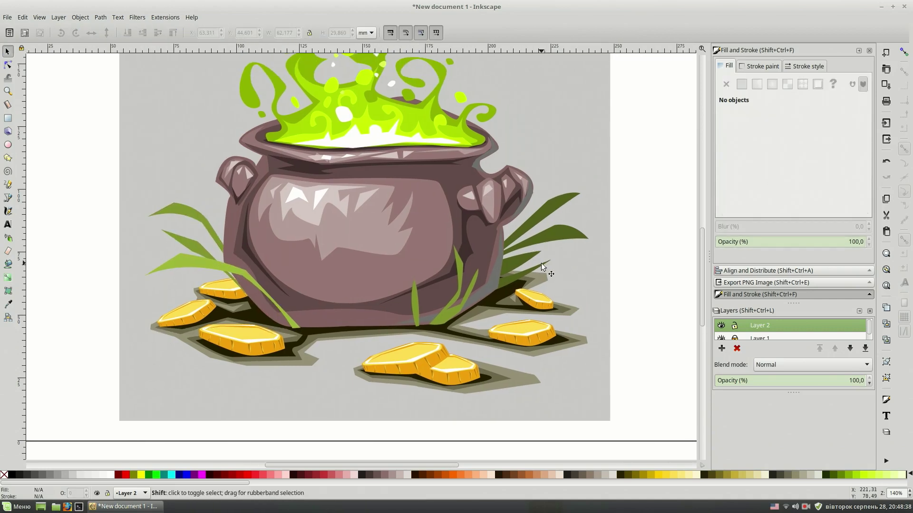
- Finish another grass blade in front of the cauldron
{"action": "key", "text": "b"}
{"action": "key", "text": "Return"}
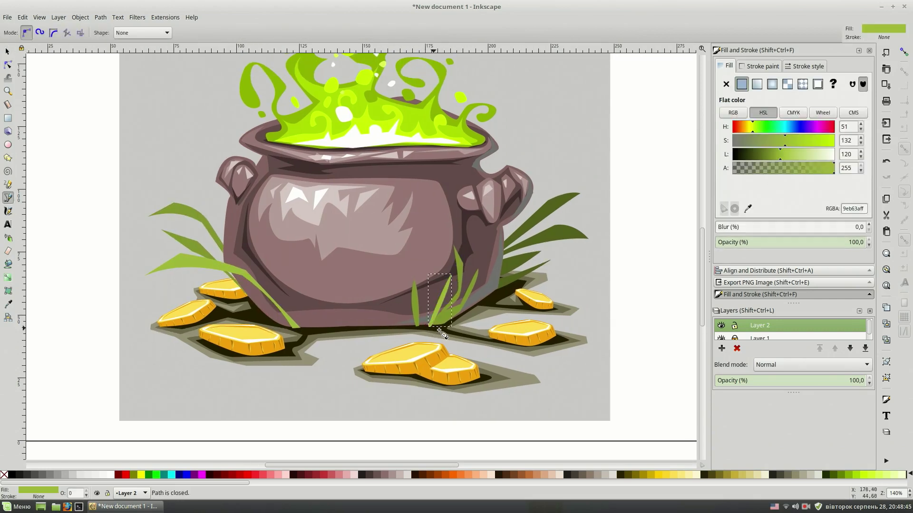
{"action": "key", "text": "s"}
{"action": "key", "text": "Escape"}
{"action": "key", "text": "b"}
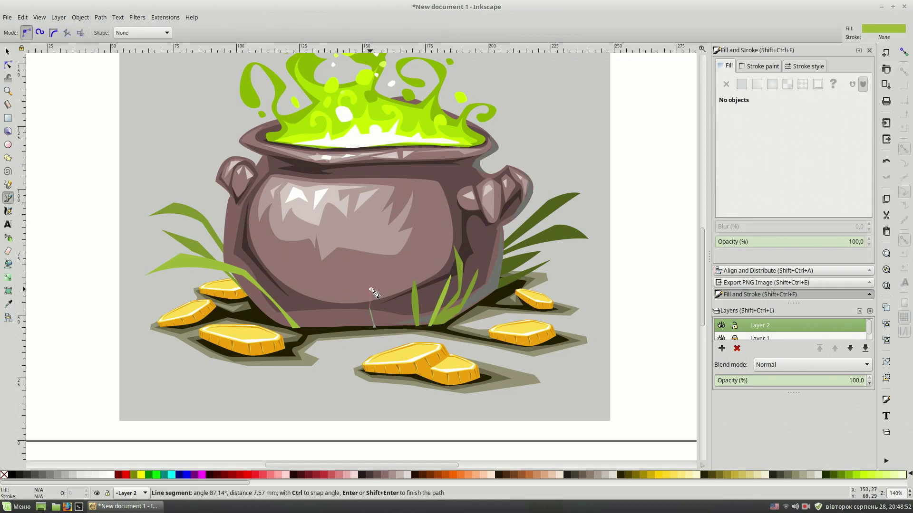
{"action": "key", "text": "Escape"}
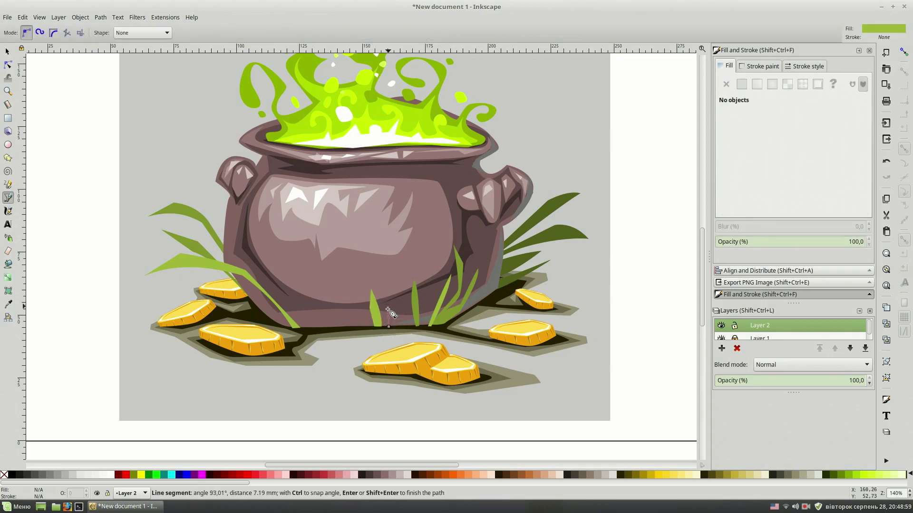
- Draw a slender closed leaf shape beside the cauldron's right handle
{"action": "key", "text": "s"}
{"action": "scroll", "coordinate": [661, 270], "scroll_direction": "down", "scroll_amount": 1, "text": "ctrl"}
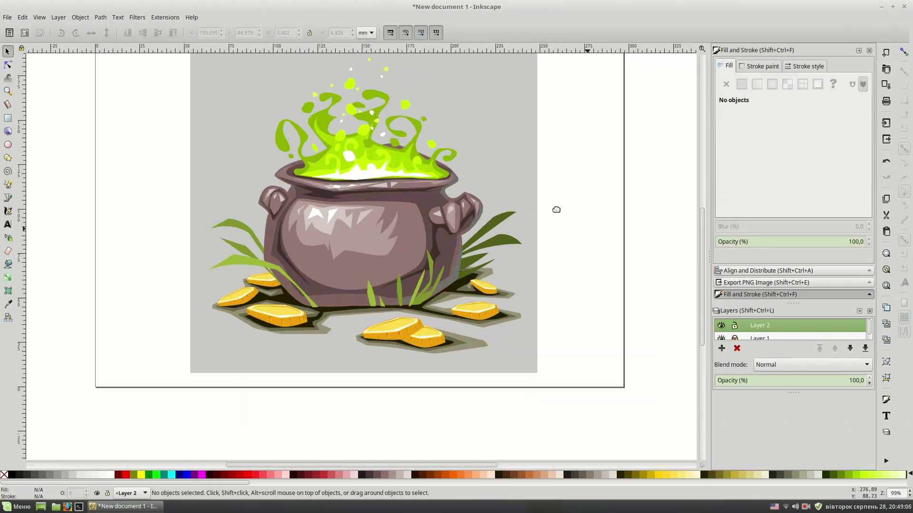
{"action": "scroll", "coordinate": [592, 315], "scroll_direction": "up", "scroll_amount": 1, "text": "ctrl"}
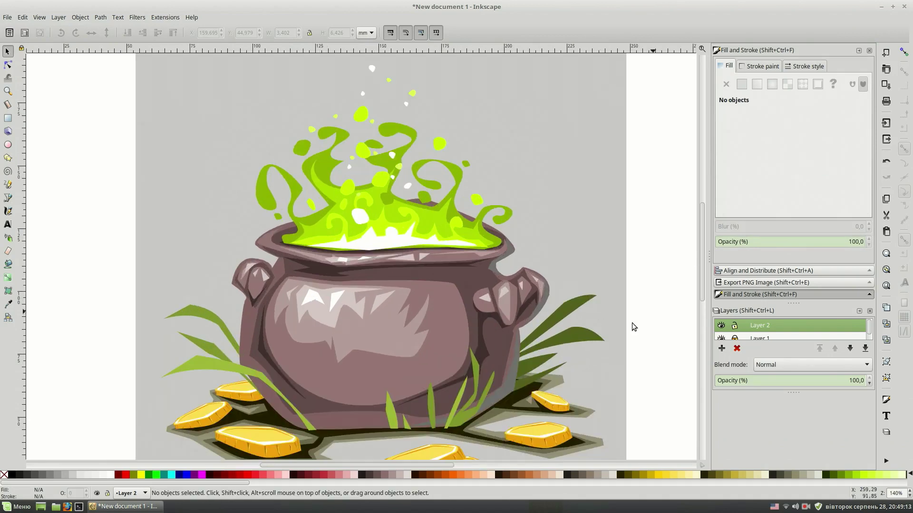
{"action": "key", "text": "b"}
{"action": "left_click", "coordinate": [546, 205]}
{"action": "left_click", "coordinate": [481, 290]}
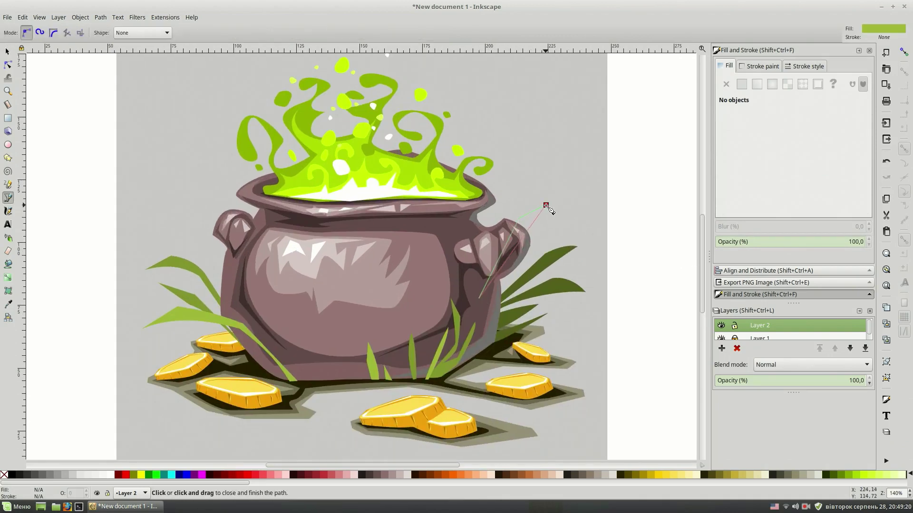
{"action": "left_click", "coordinate": [546, 205]}
- Colour the leaf with the existing grass green, then lighten it
{"action": "key", "text": "d"}
{"action": "left_click", "coordinate": [587, 253]}
{"action": "left_click_drag", "start_coordinate": [761, 154], "coordinate": [774, 156]}
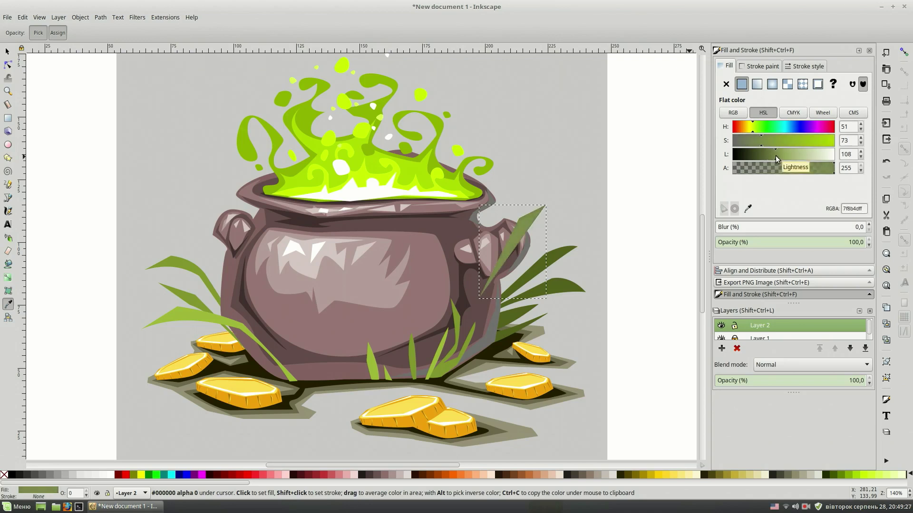
{"action": "key", "text": "s"}
{"action": "key", "text": "Escape"}
- Rotate the leaf clockwise and send it behind the pot handle
{"action": "left_click", "coordinate": [540, 216]}
{"action": "left_click_drag", "start_coordinate": [549, 201], "coordinate": [546, 226]}
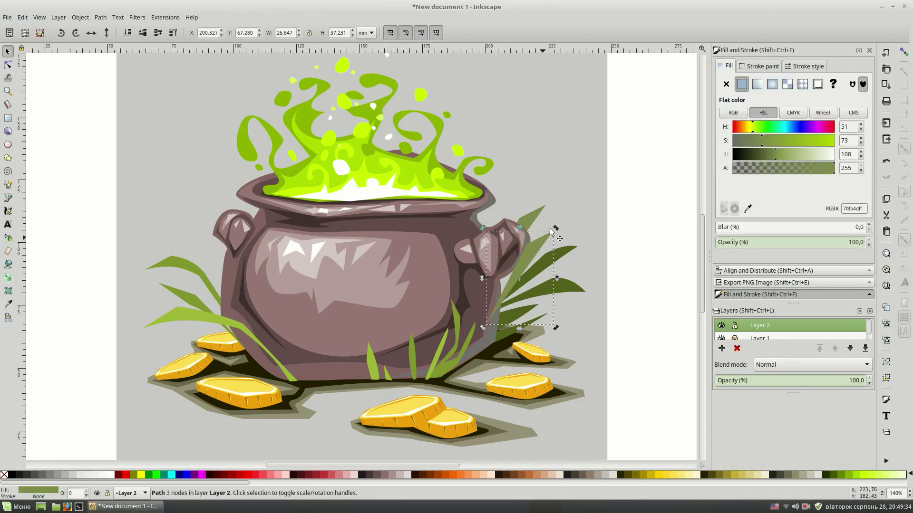
{"action": "left_click", "coordinate": [134, 31]}
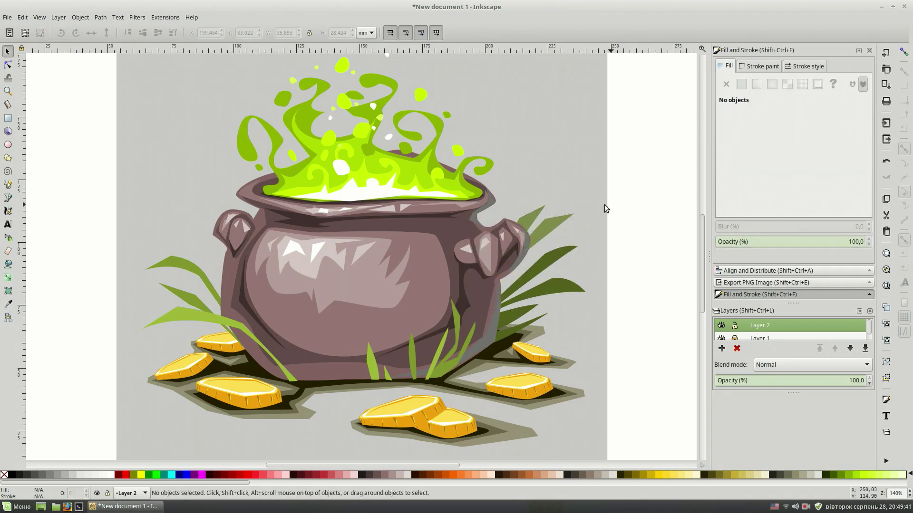
{"action": "left_click", "coordinate": [523, 253]}
- Duplicate and mirror the leaf into a crossed pair on the pot's left side, behind the pot
{"action": "key", "text": "ctrl+d"}
{"action": "key", "text": "h"}
{"action": "mouse_move", "coordinate": [523, 253]}
{"action": "left_mouse_down"}
{"action": "mouse_move", "coordinate": [209, 264]}
{"action": "mouse_move", "coordinate": [252, 234]}
{"action": "mouse_move", "coordinate": [218, 249]}
{"action": "left_mouse_up"}
{"action": "left_click", "coordinate": [129, 33]}
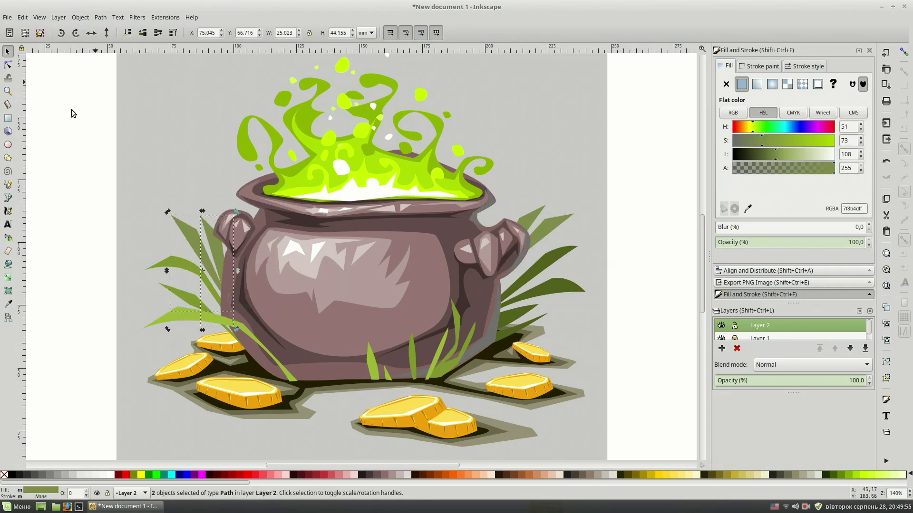
- Lower both crossed leaves beneath the cauldron and make their green more saturated
{"action": "left_click", "coordinate": [72, 109]}
{"action": "key", "text": "ctrl+a"}
{"action": "left_click_drag", "start_coordinate": [753, 143], "coordinate": [761, 142]}
{"action": "left_click", "coordinate": [662, 228]}
{"action": "key", "text": "5"}
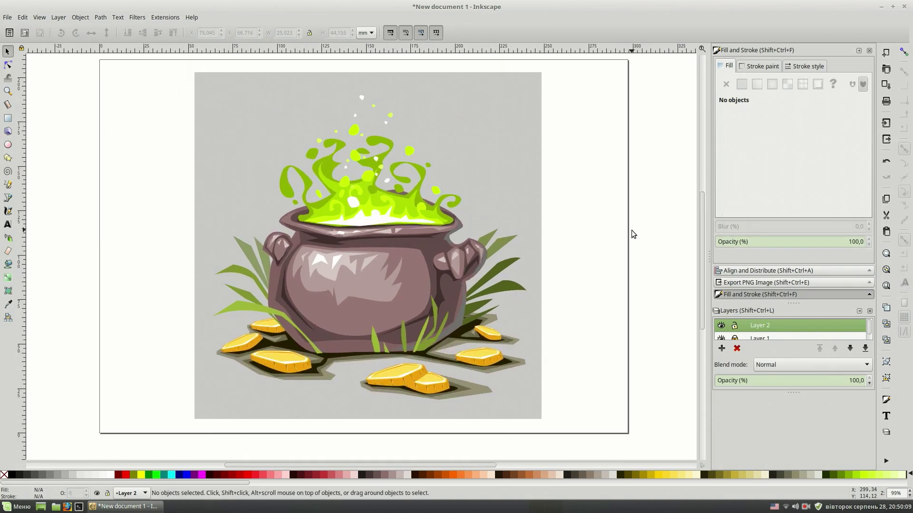
- Zoom in and draw a closed two-blade grass tuft beside the front coins
{"action": "key", "text": "plus"}
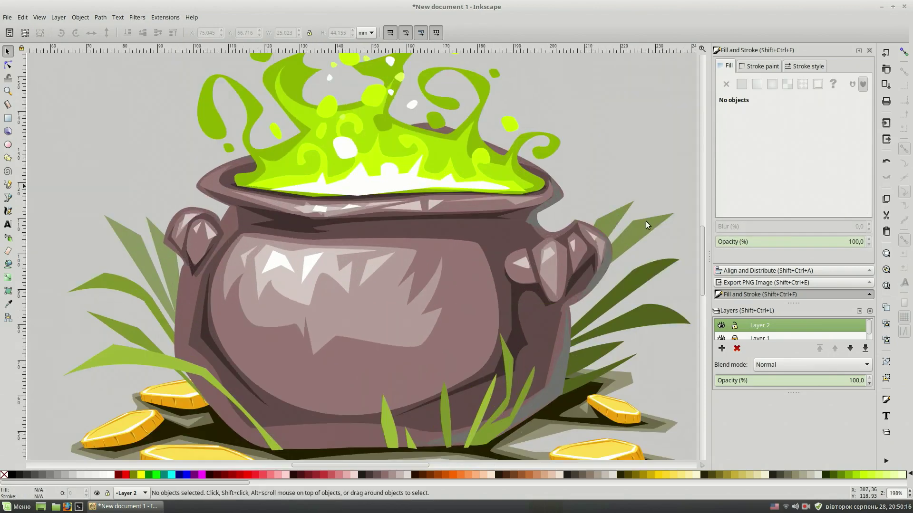
{"action": "key", "text": "plus"}
{"action": "key", "text": "p"}
{"action": "key", "text": "b"}
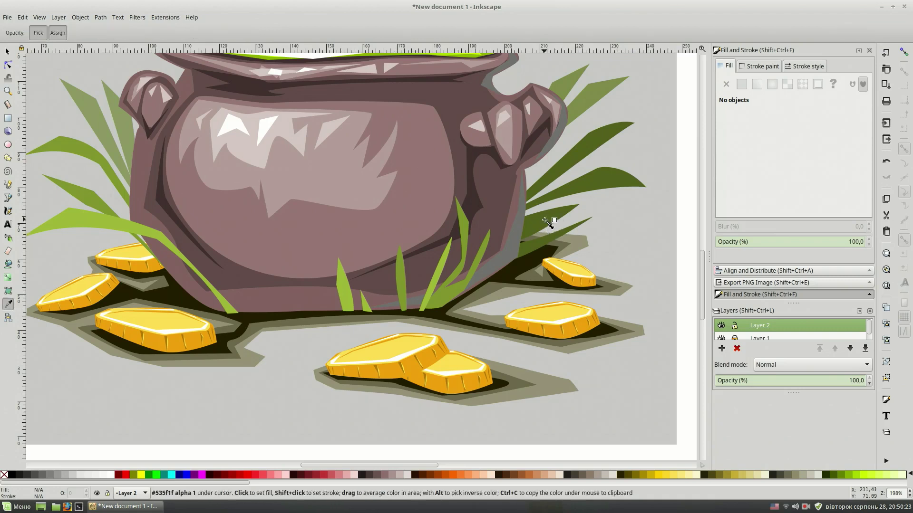
{"action": "left_click", "coordinate": [493, 382]}
{"action": "left_click", "coordinate": [506, 369]}
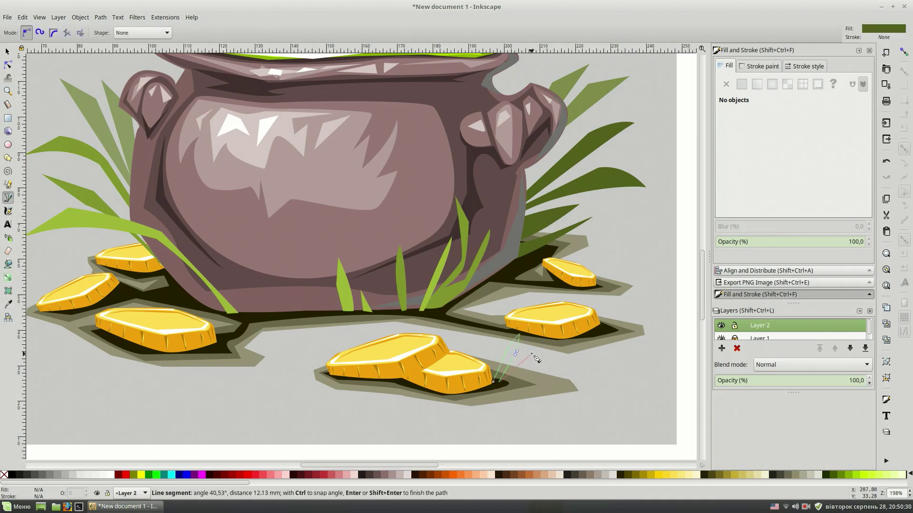
{"action": "left_click", "coordinate": [531, 356]}
{"action": "left_click", "coordinate": [493, 383]}
- Draw a two-blade grass tuft beside the small right coin
{"action": "left_click", "coordinate": [592, 285]}
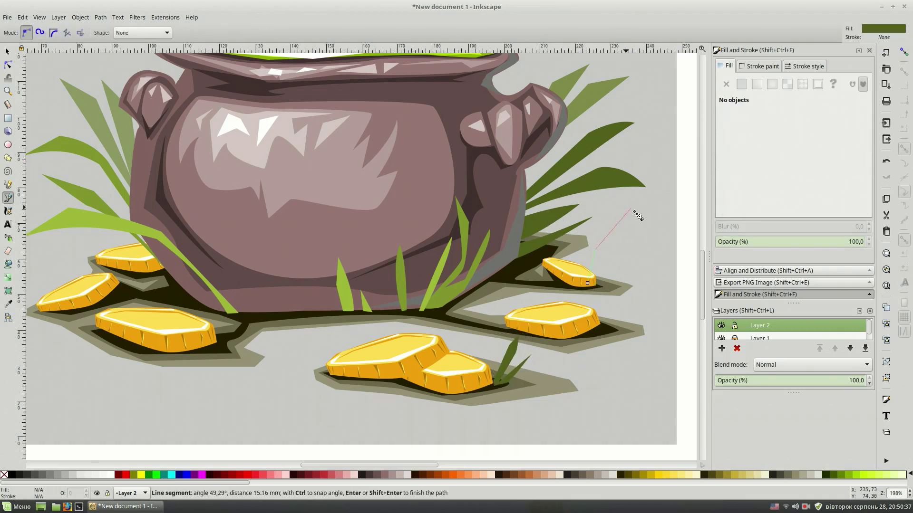
{"action": "left_click", "coordinate": [643, 220]}
{"action": "left_click", "coordinate": [600, 251]}
{"action": "left_click", "coordinate": [592, 284]}
{"action": "key", "text": "space"}
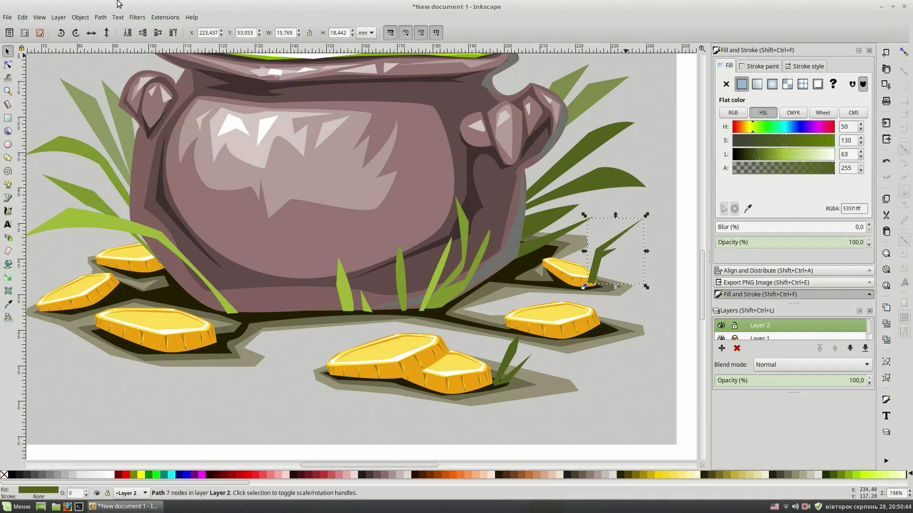
{"action": "scroll", "coordinate": [453, 446], "scroll_direction": "down", "scroll_amount": 1}
{"action": "scroll", "coordinate": [453, 446], "scroll_direction": "left", "scroll_amount": 2}
- Draw a grass blade beside the left coin, then fit the whole page in view
{"action": "key", "text": "Escape"}
{"action": "key", "text": "b"}
{"action": "left_click", "coordinate": [103, 283]}
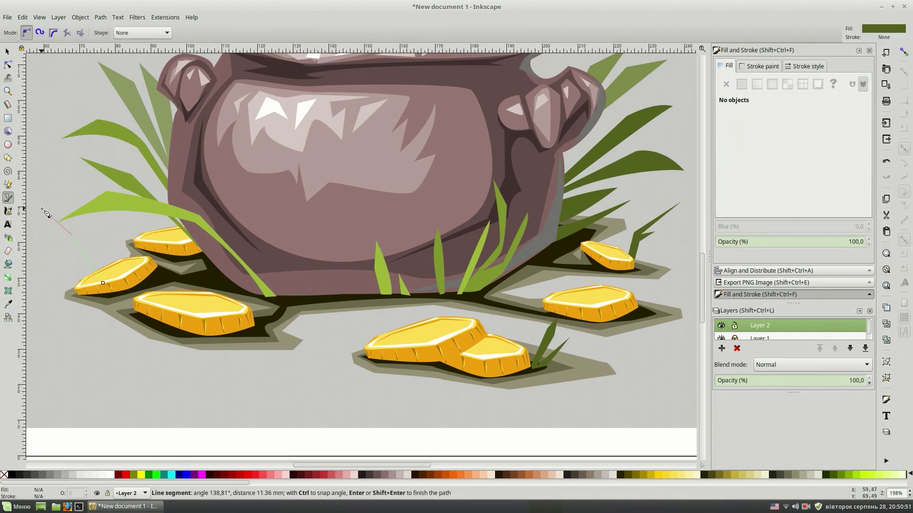
{"action": "left_click", "coordinate": [40, 209]}
{"action": "left_click", "coordinate": [58, 248]}
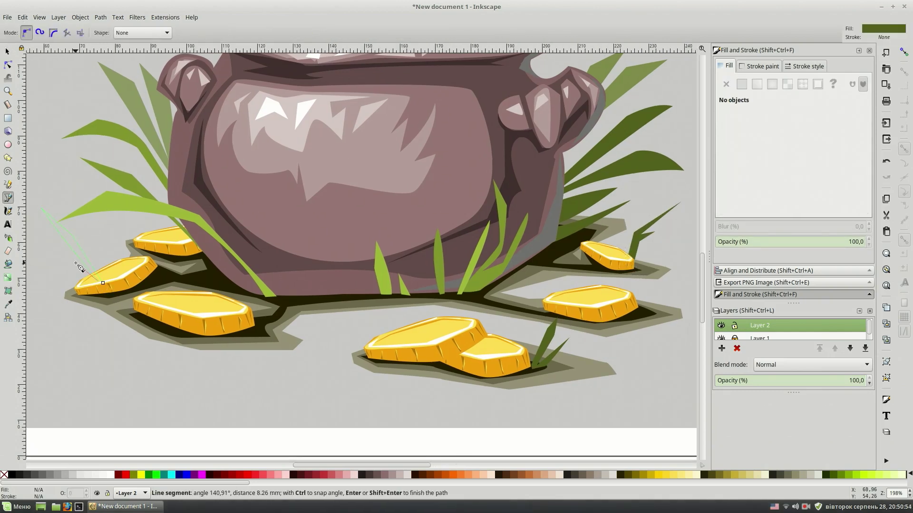
{"action": "left_click", "coordinate": [102, 283]}
{"action": "key", "text": "Escape"}
{"action": "key", "text": "F1"}
{"action": "key", "text": "5"}
{"action": "key", "text": "5"}
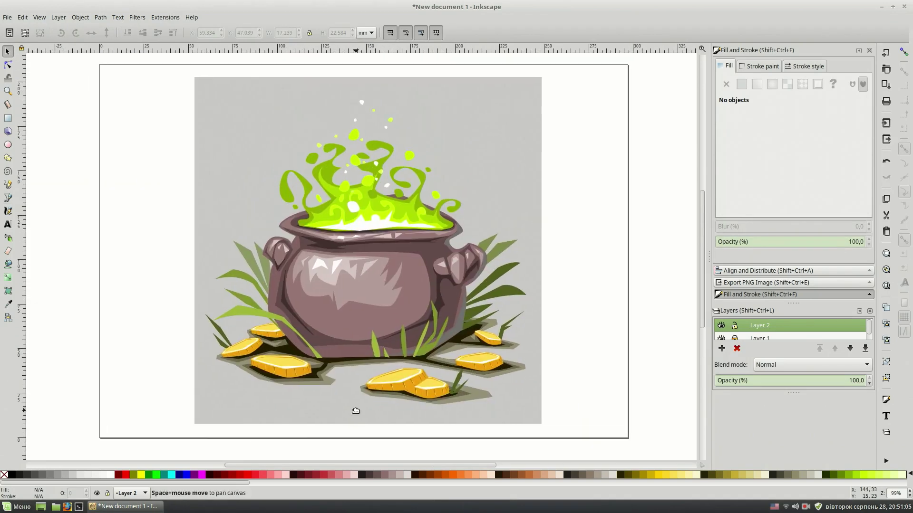